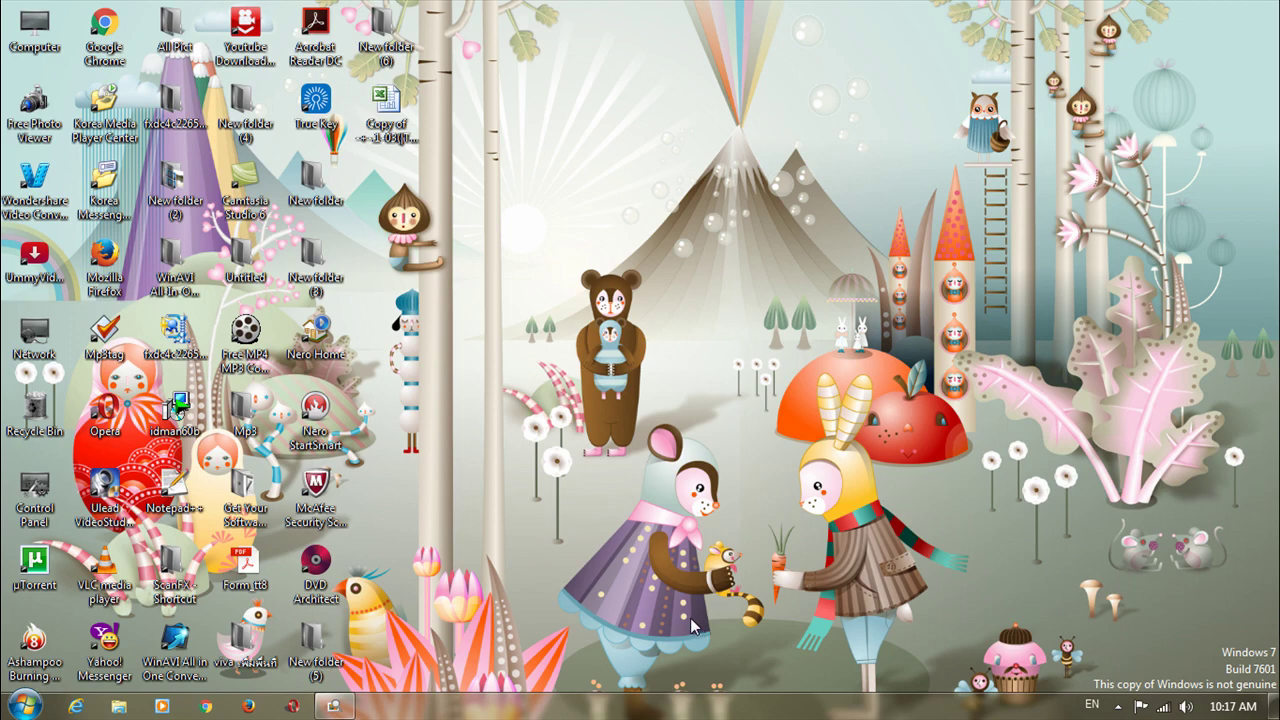
Open the photo viewer and browse back through the styled sample pictures from A 1-5 to A 1-1
left_click(335, 706)
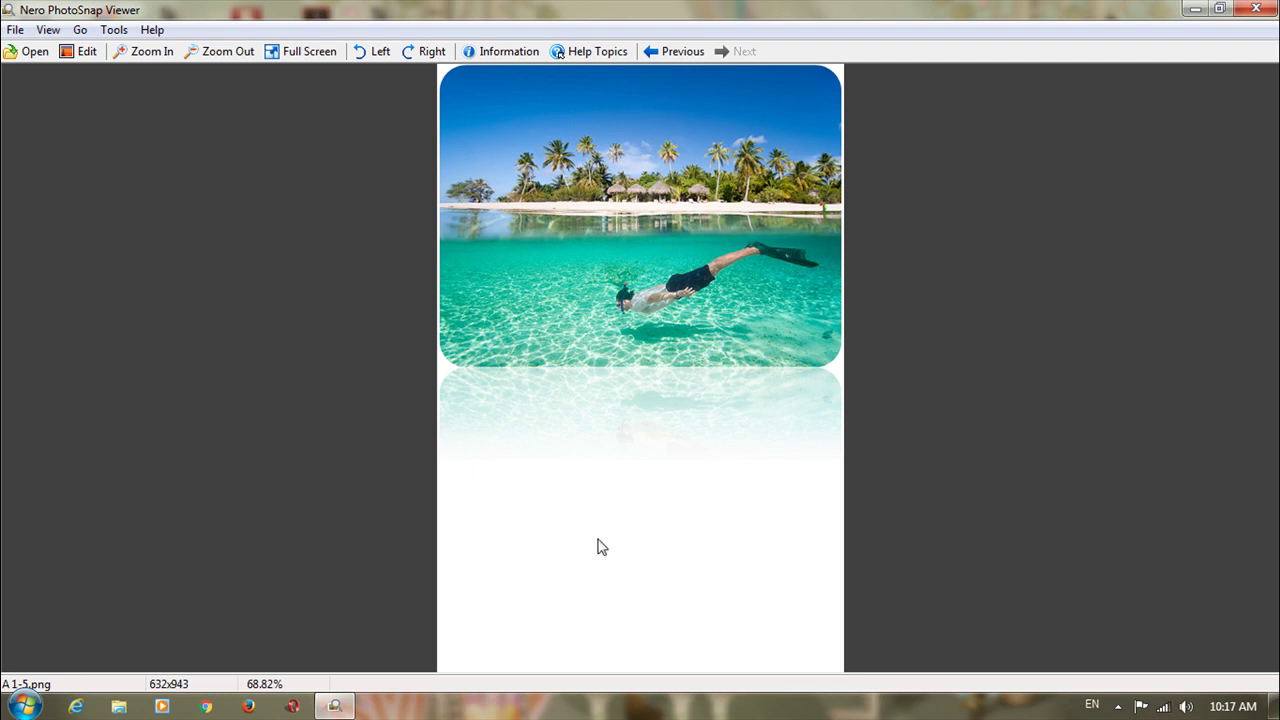
left_click(675, 52)
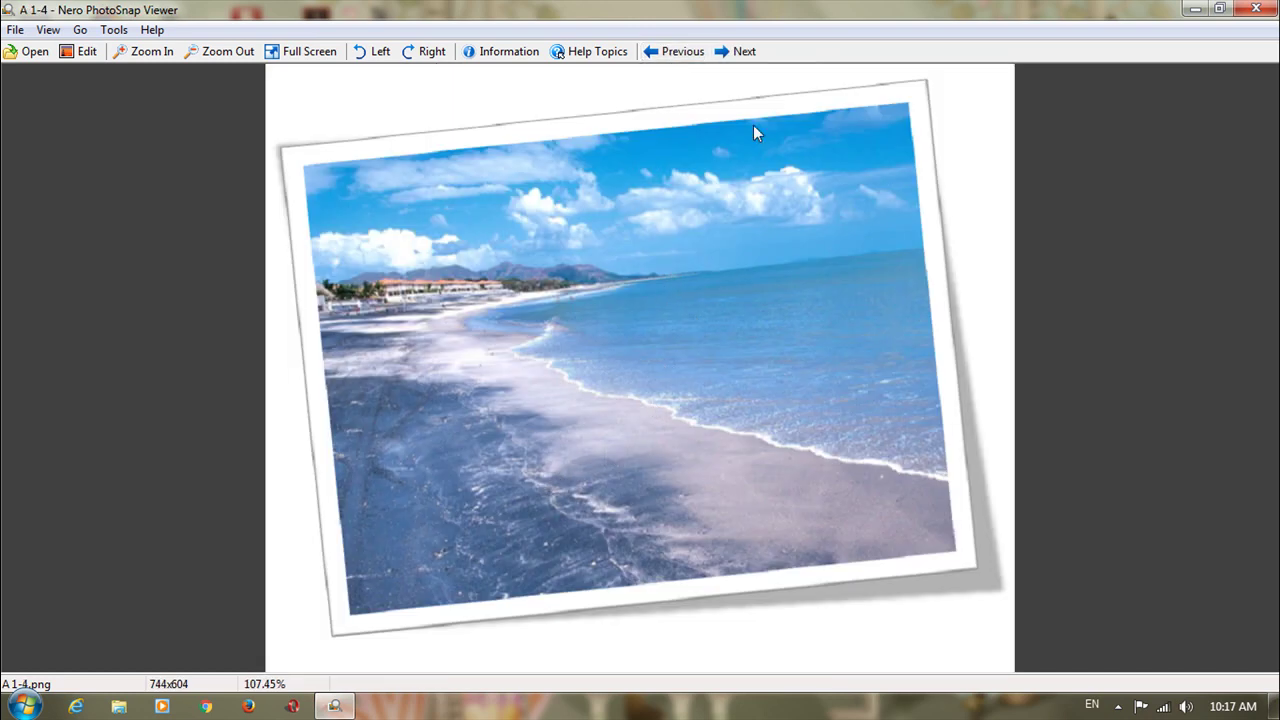
left_click(672, 52)
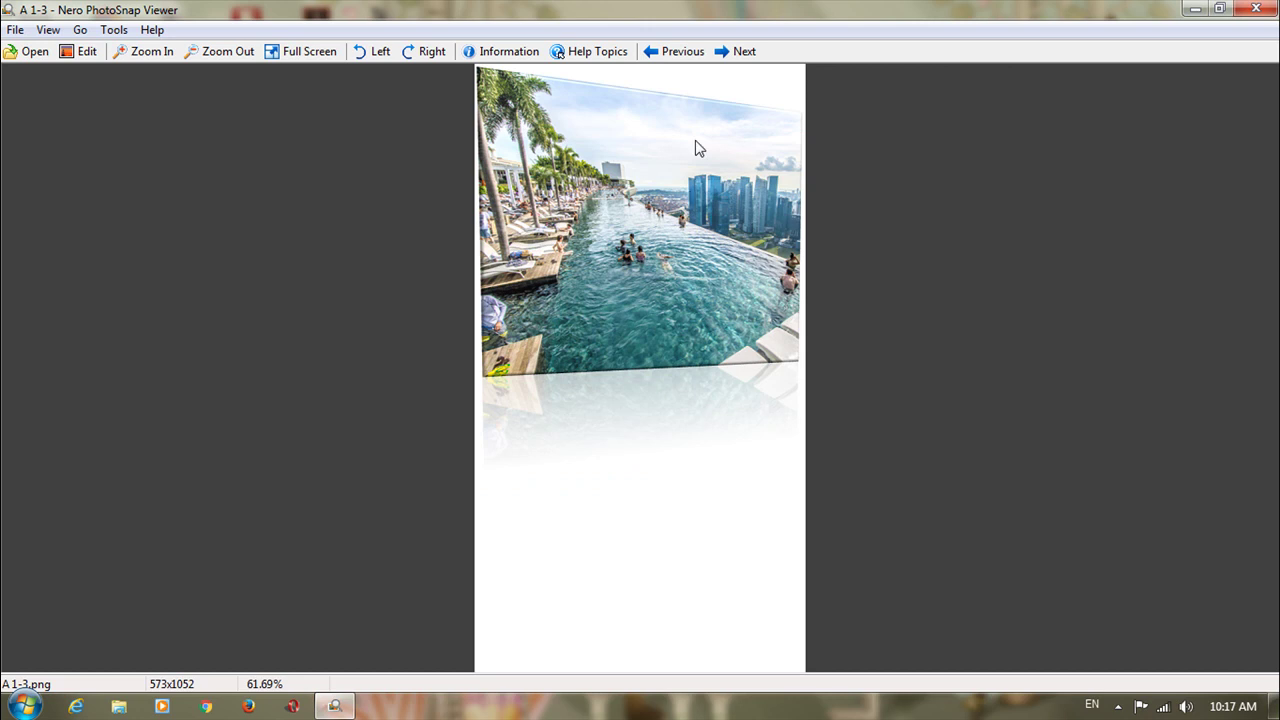
left_click(676, 53)
left_click(677, 58)
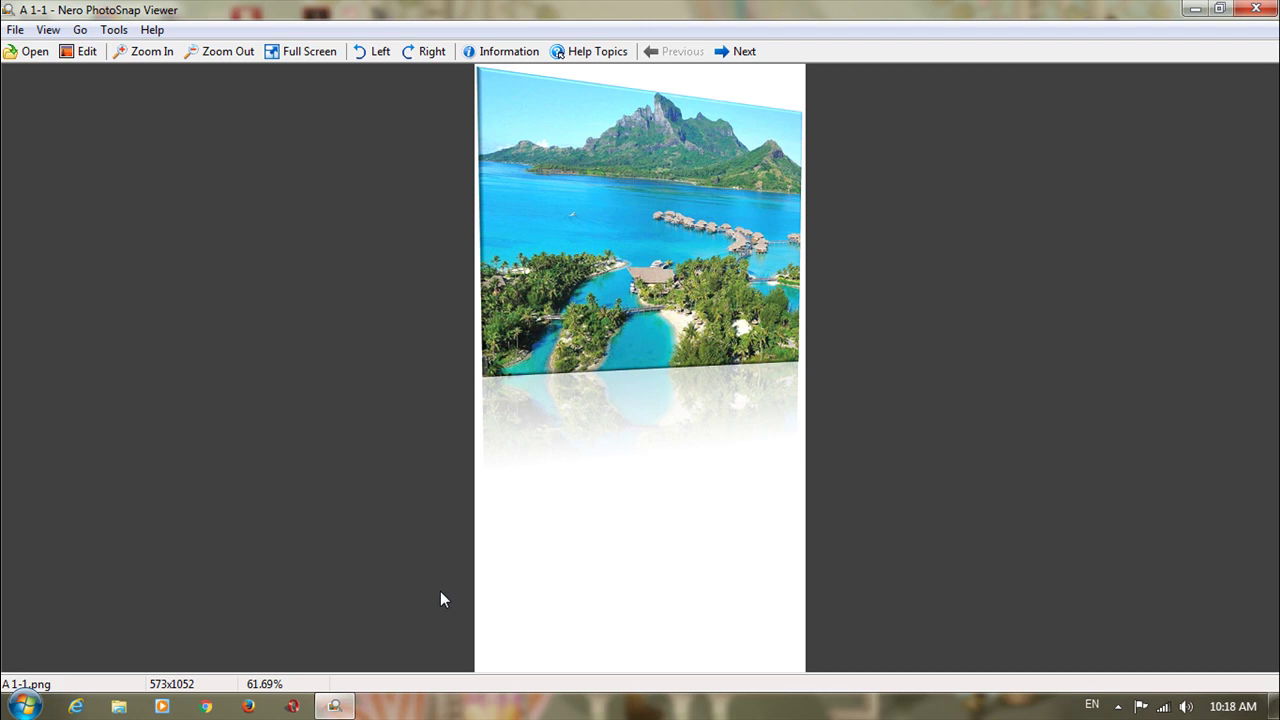
Launch Microsoft Office Word 2007 with a blank document
left_click(22, 706)
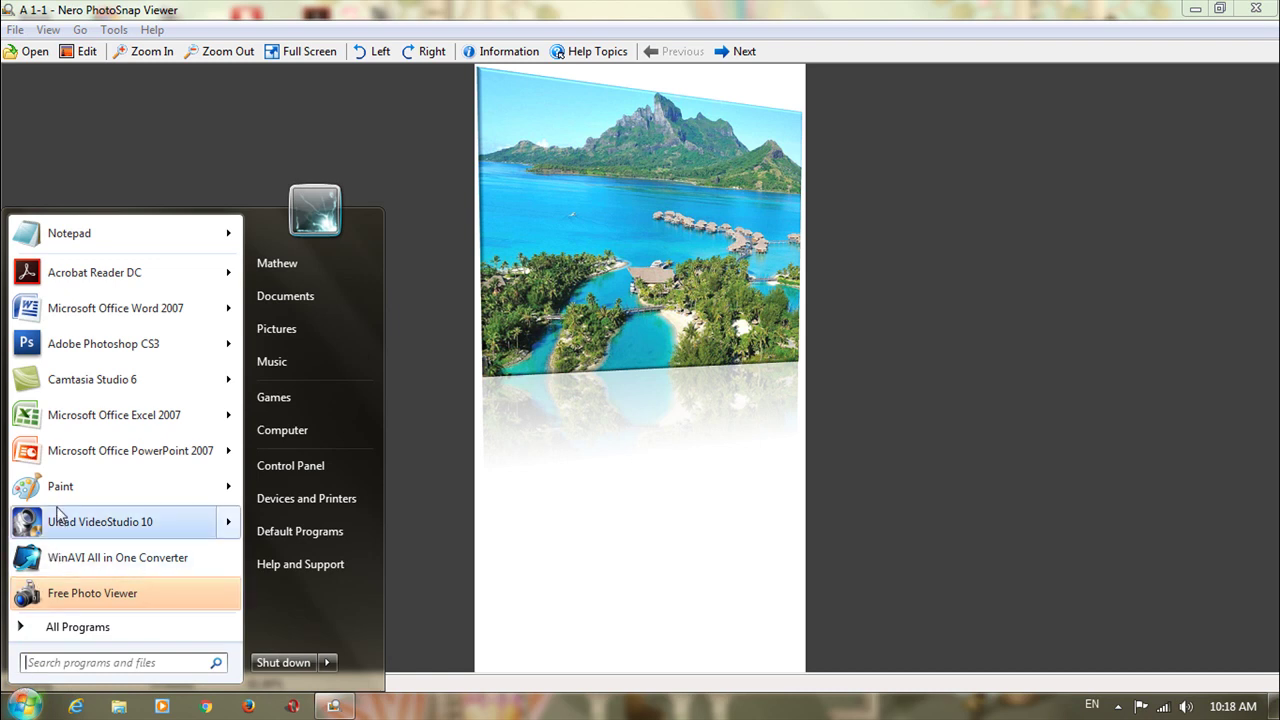
left_click(74, 627)
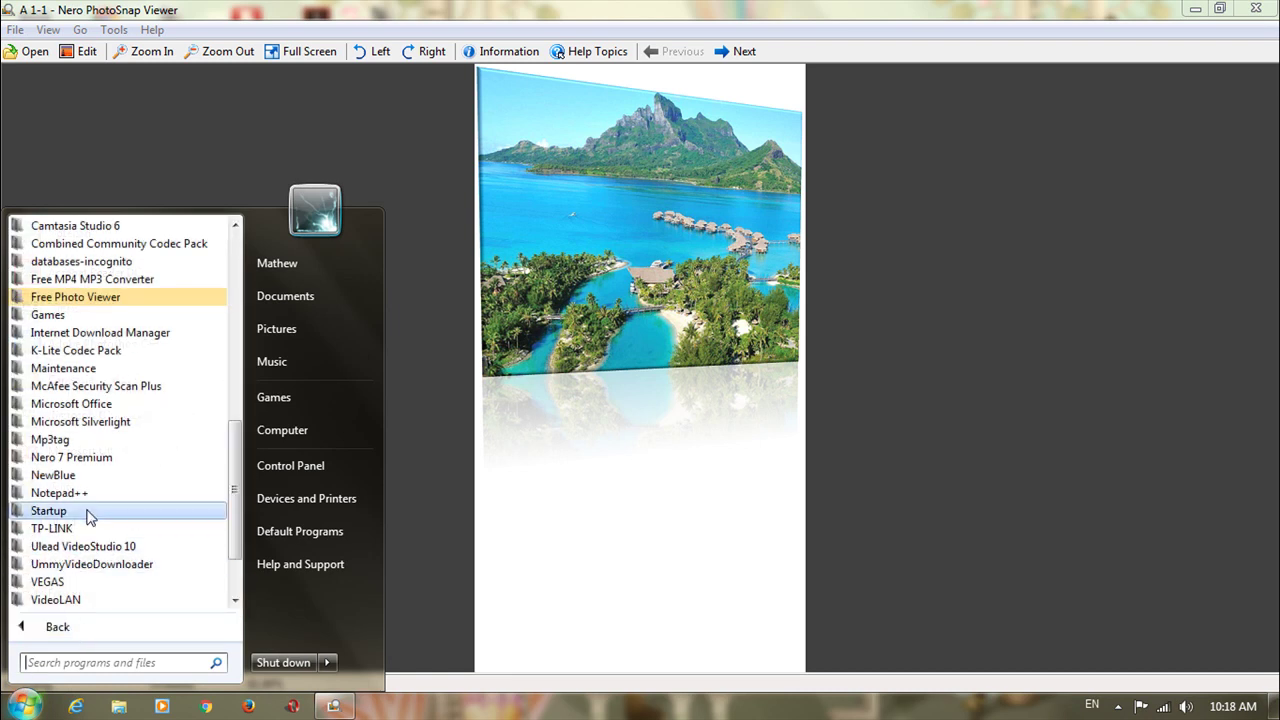
left_click(94, 403)
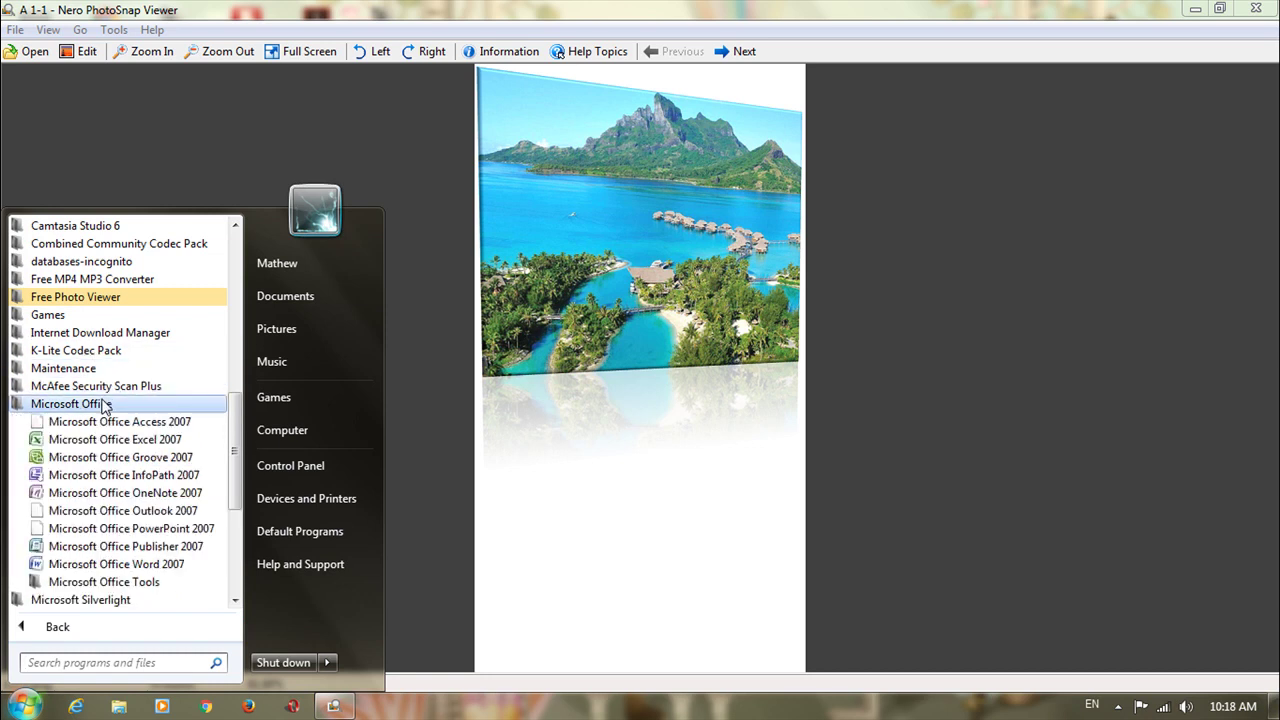
left_click(67, 567)
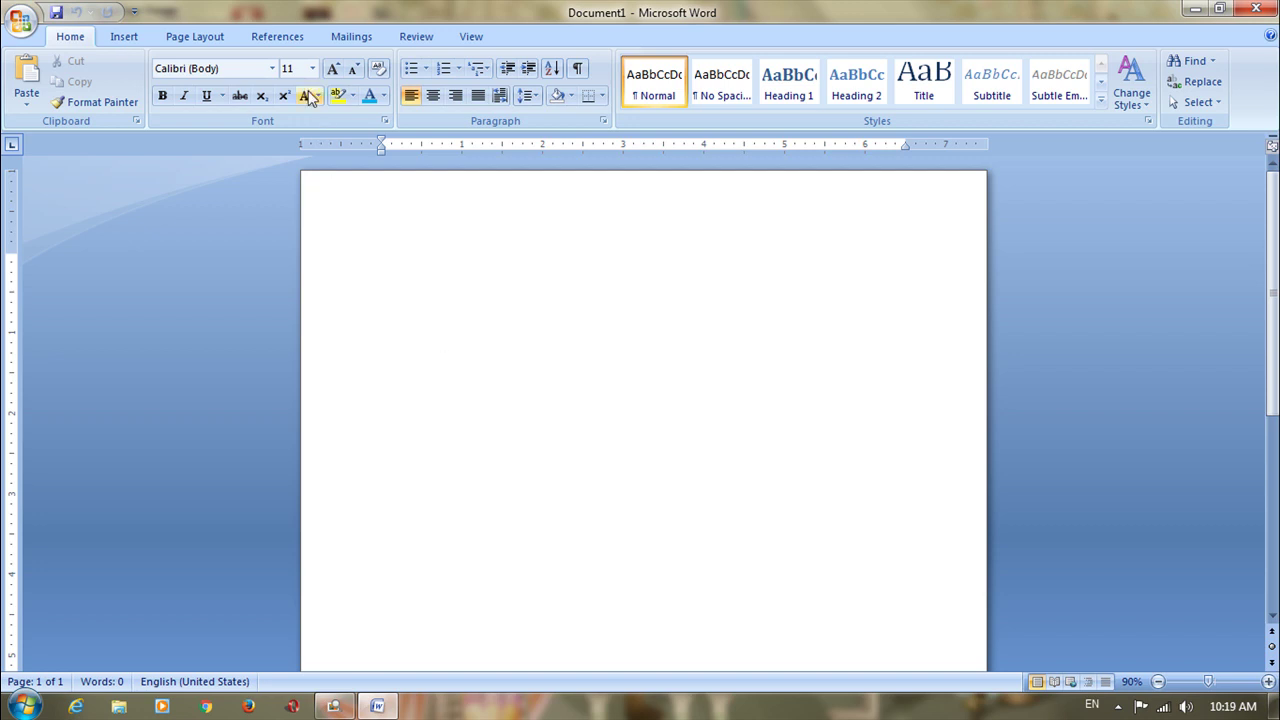
Start inserting pictures from file and browse to folder A under New Volume (D:), All Video Learn Youtube, Photo Learn
left_click(124, 40)
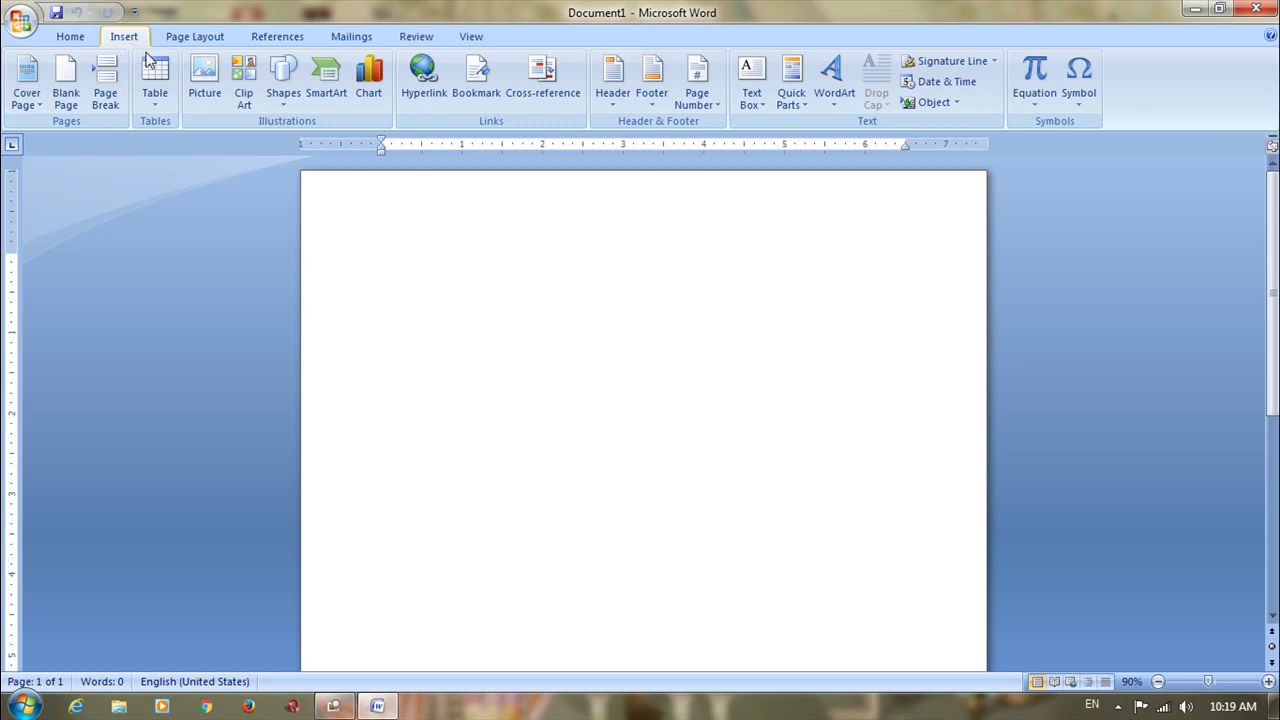
left_click(205, 92)
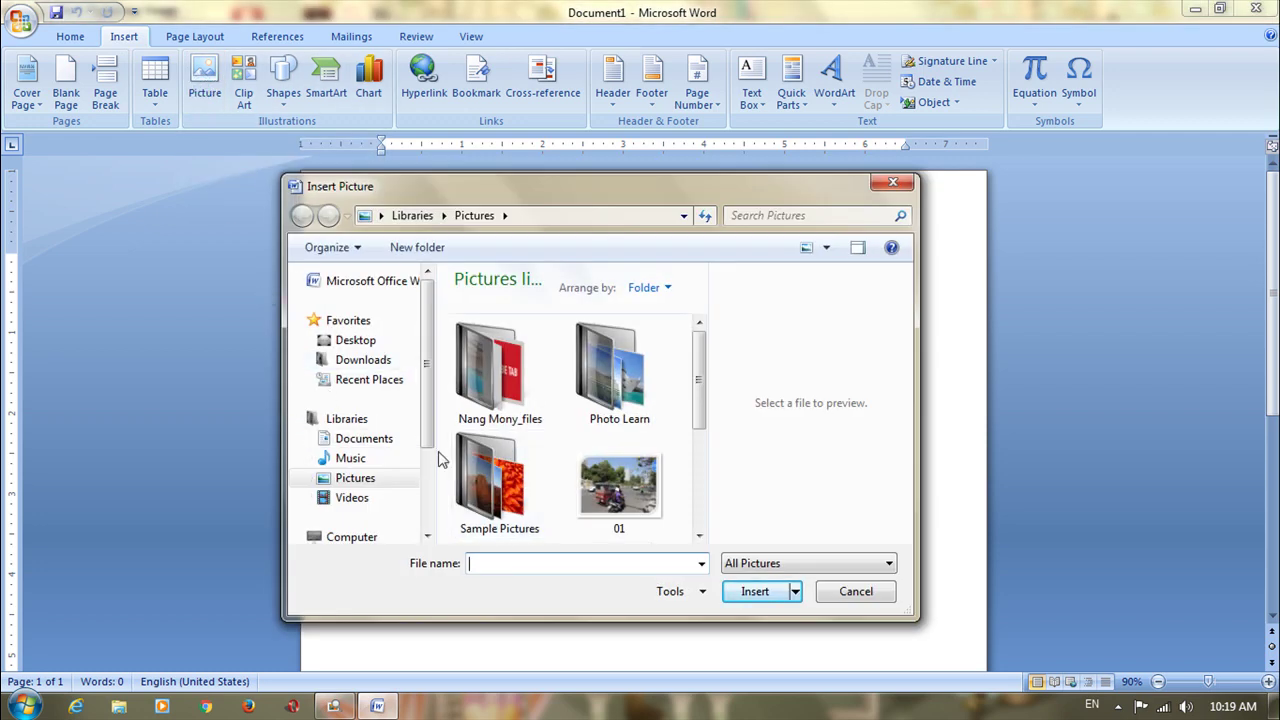
left_click_drag(428, 428, 425, 505)
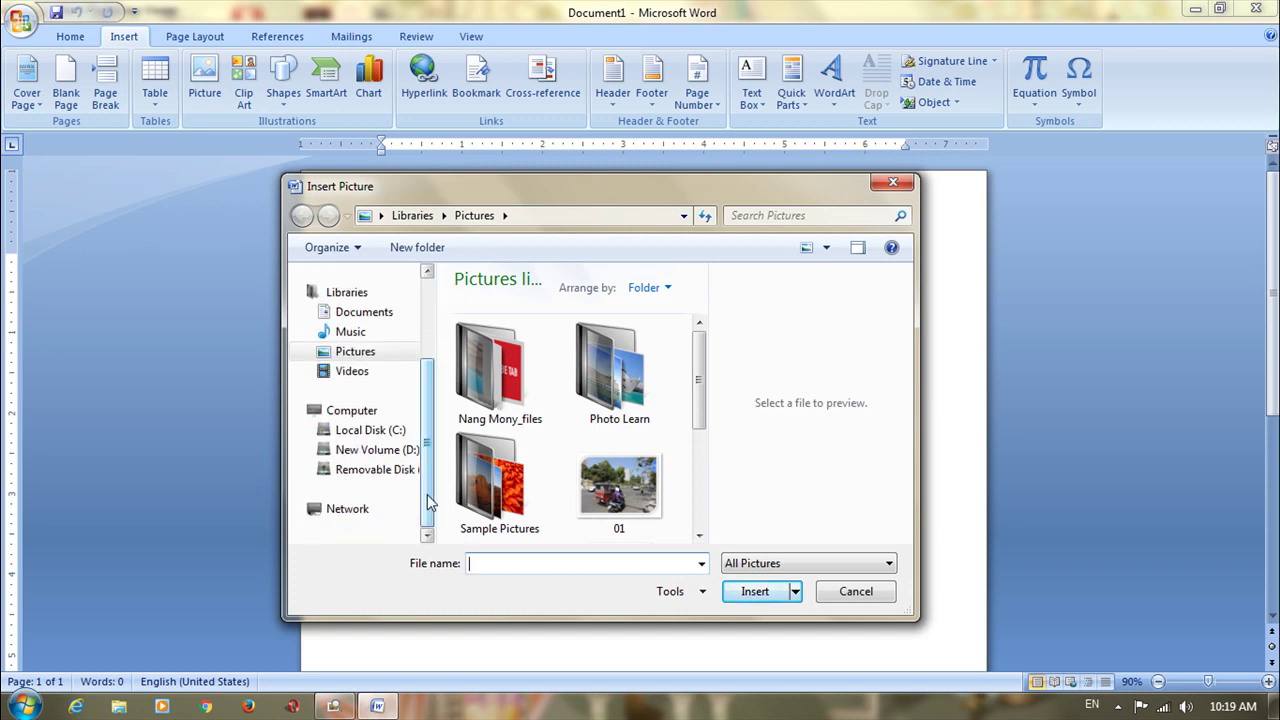
left_click(378, 451)
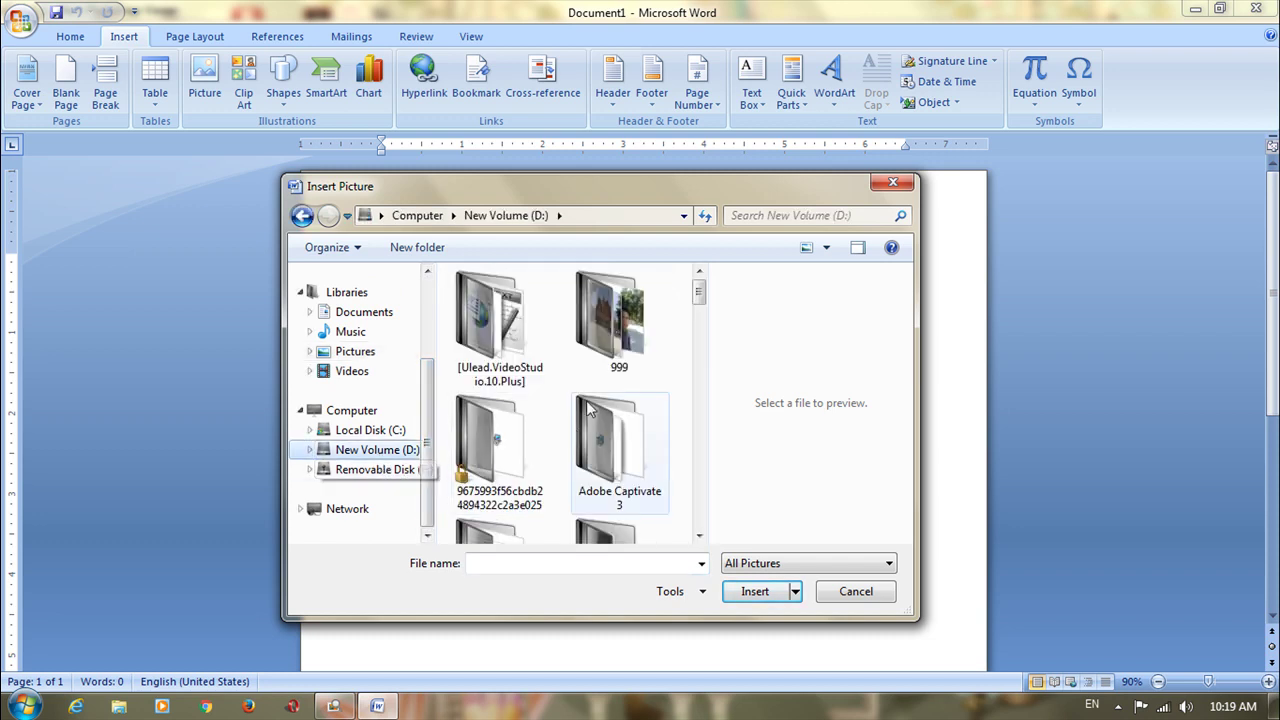
left_click_drag(700, 290, 700, 350)
scroll(520, 330, "up", 3)
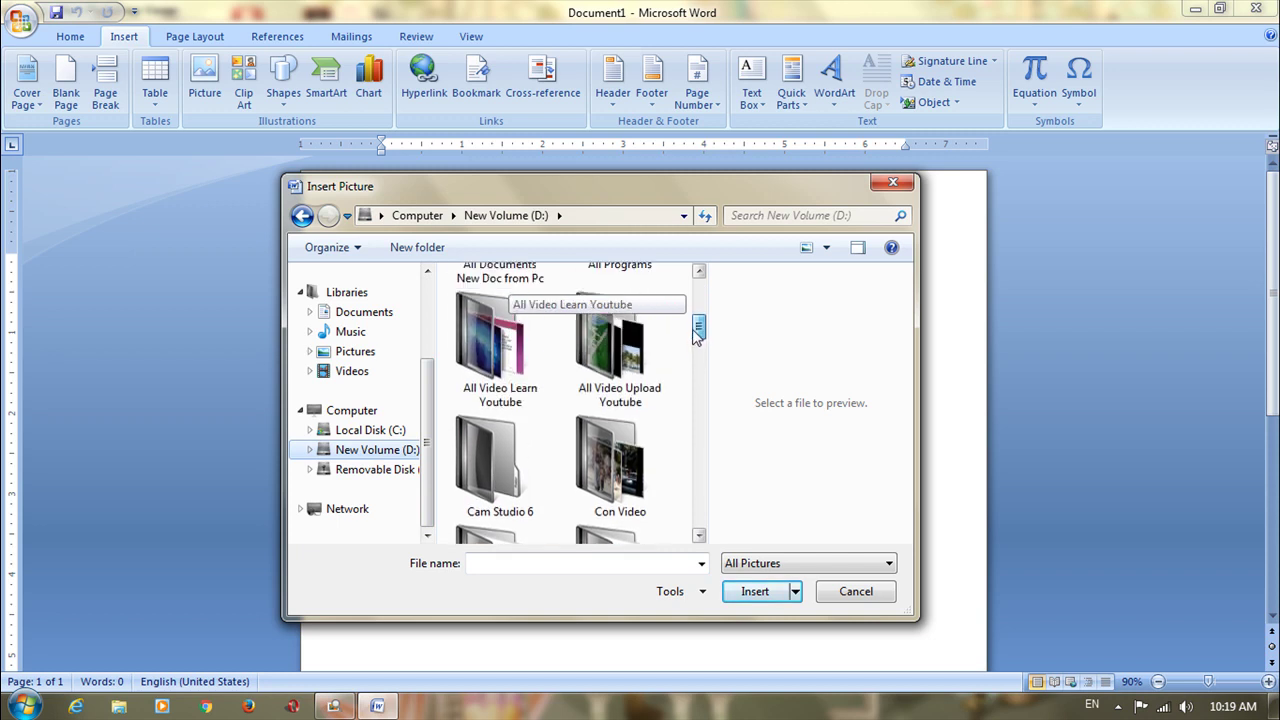
double_click(500, 380)
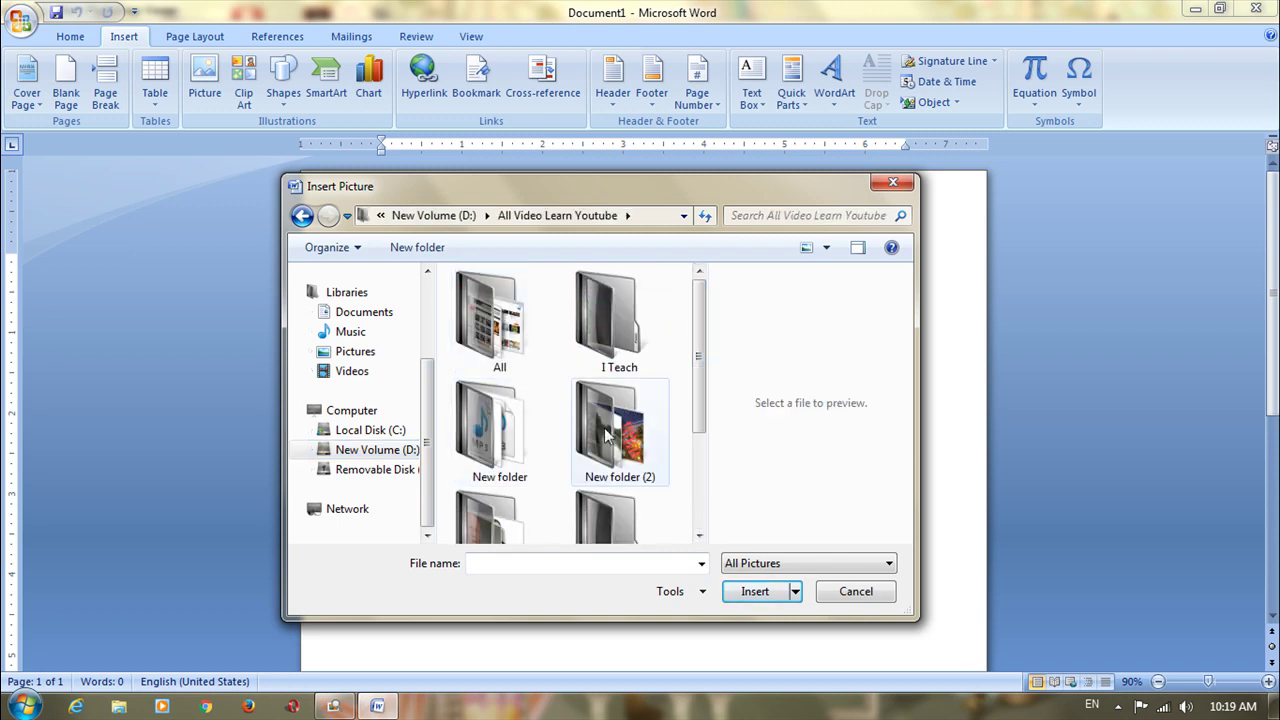
left_click_drag(700, 397, 700, 466)
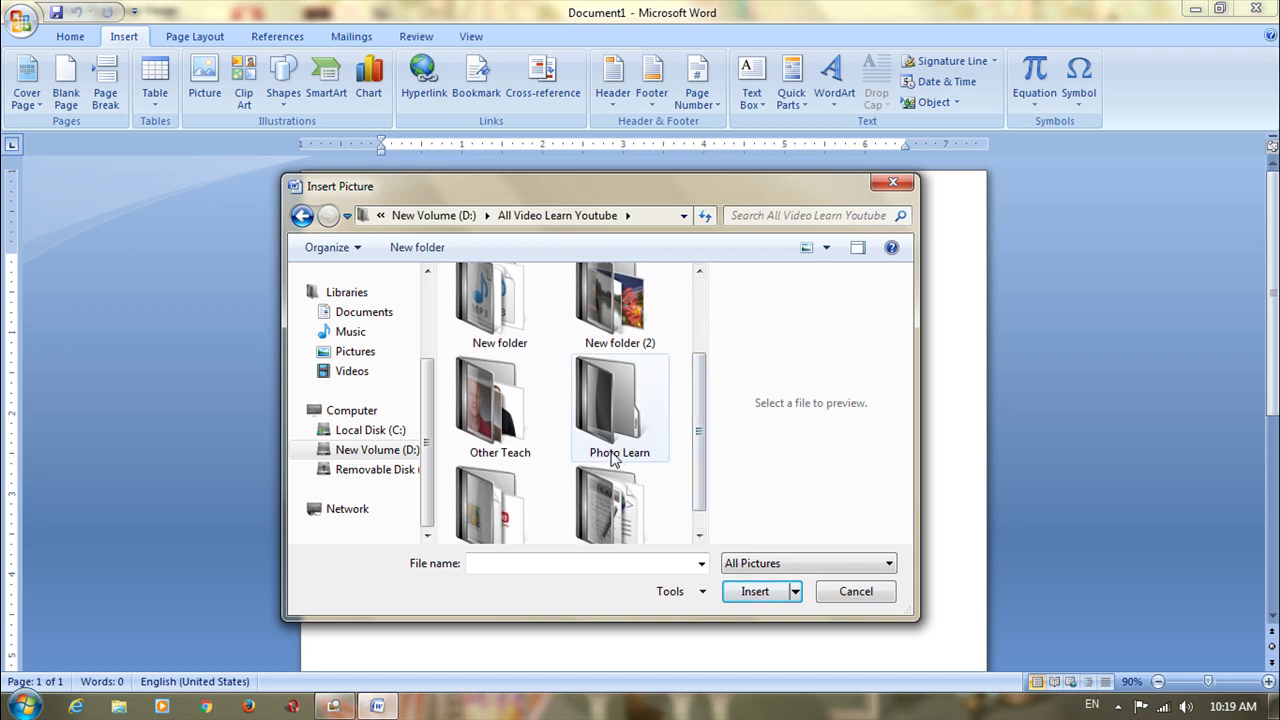
double_click(613, 420)
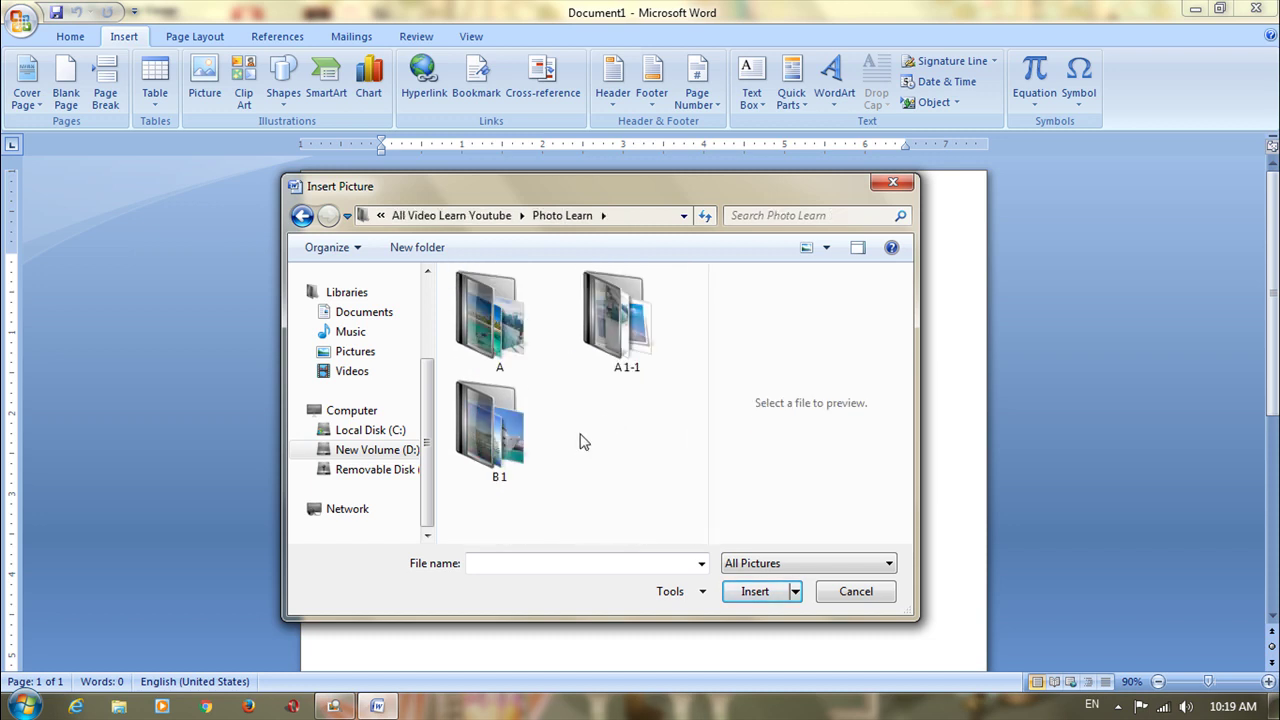
left_click(503, 328)
double_click(503, 328)
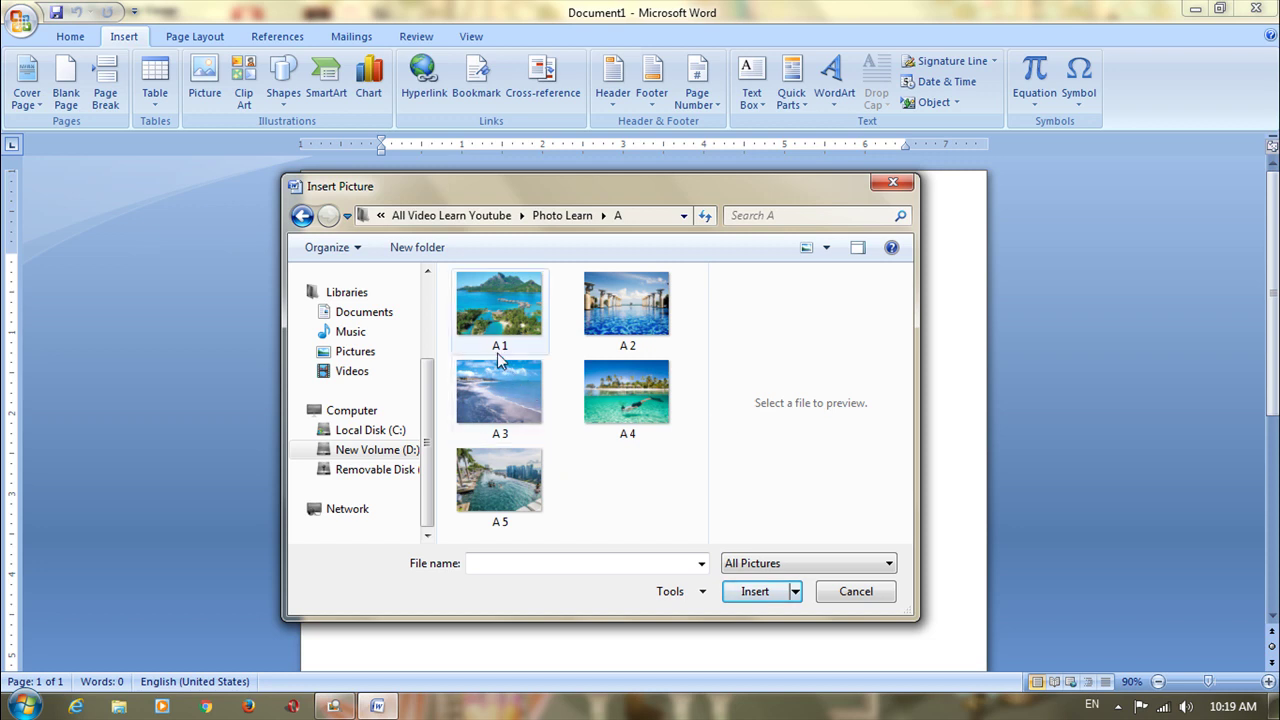
Insert all five pictures, A 1 to A 5, from folder A into the document
mouse_move(501, 362)
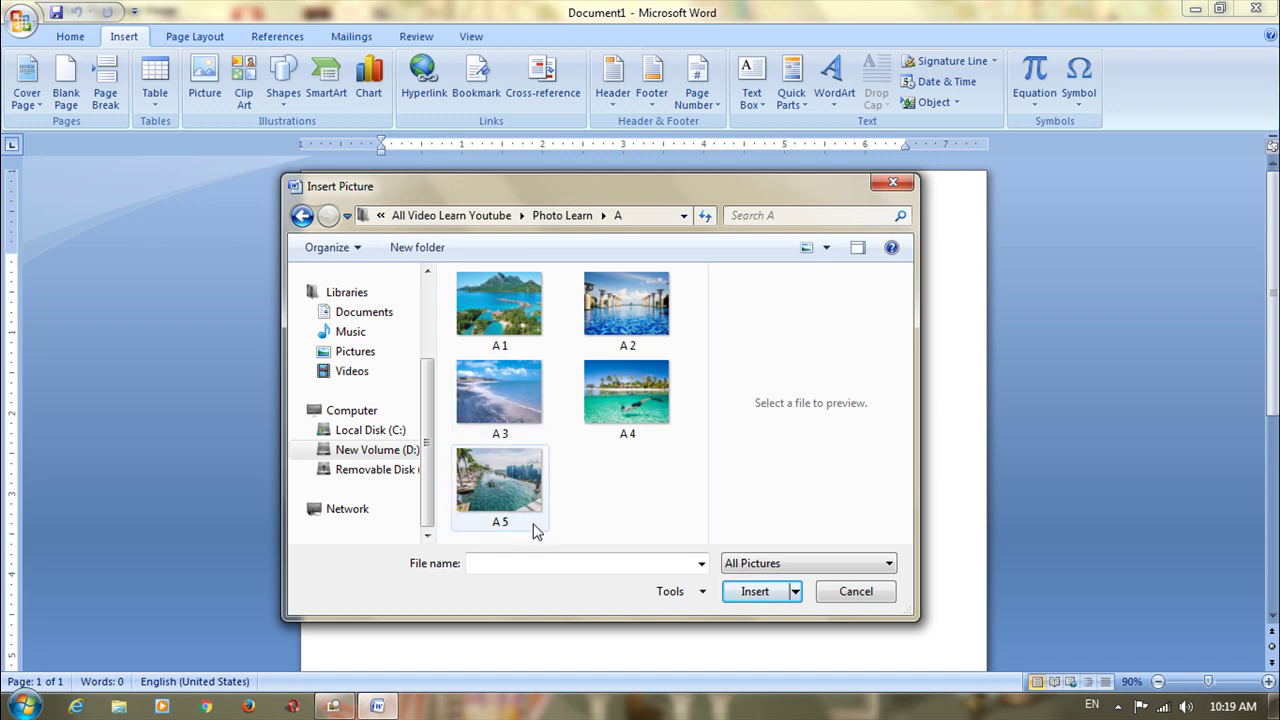
mouse_move(536, 521)
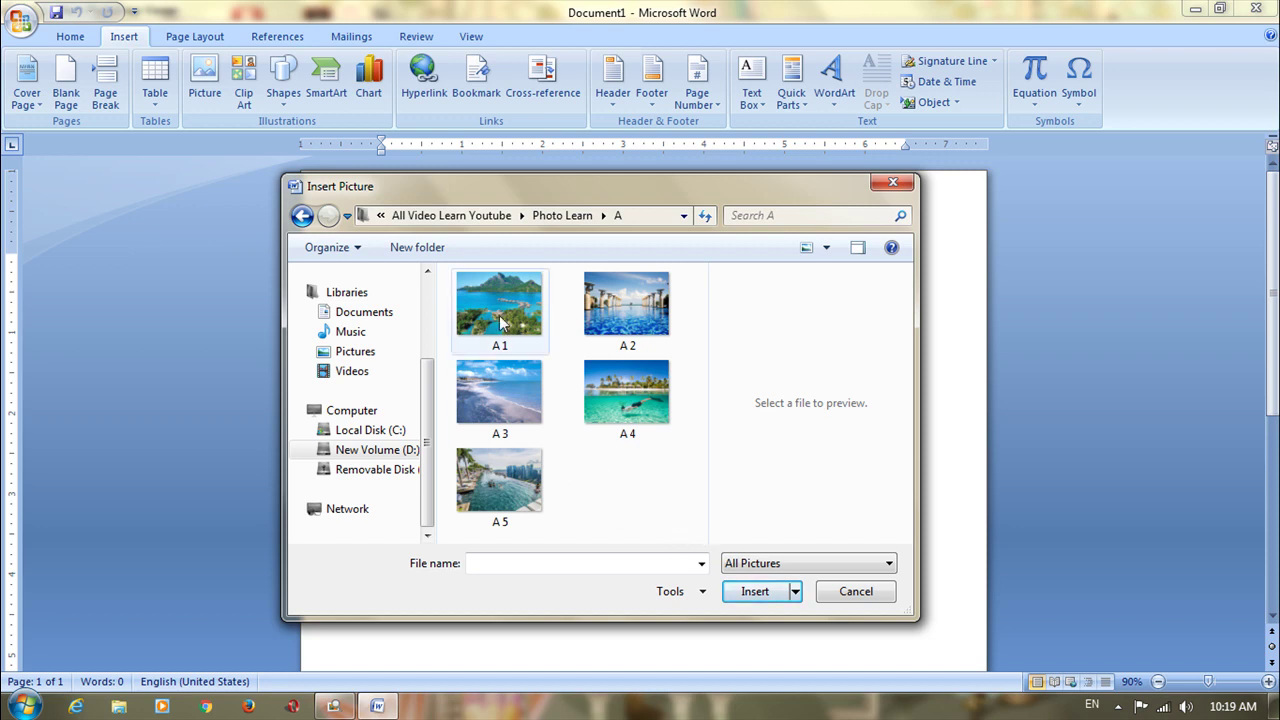
left_click(505, 328)
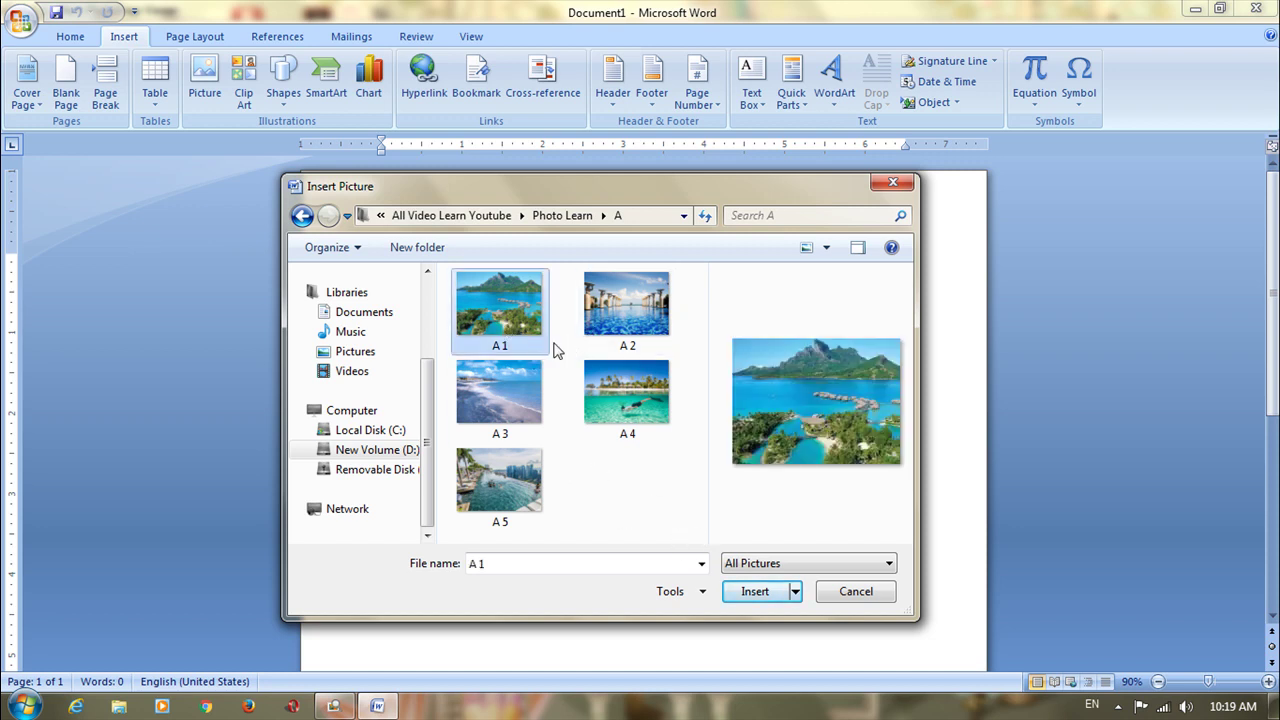
key("ctrl+a")
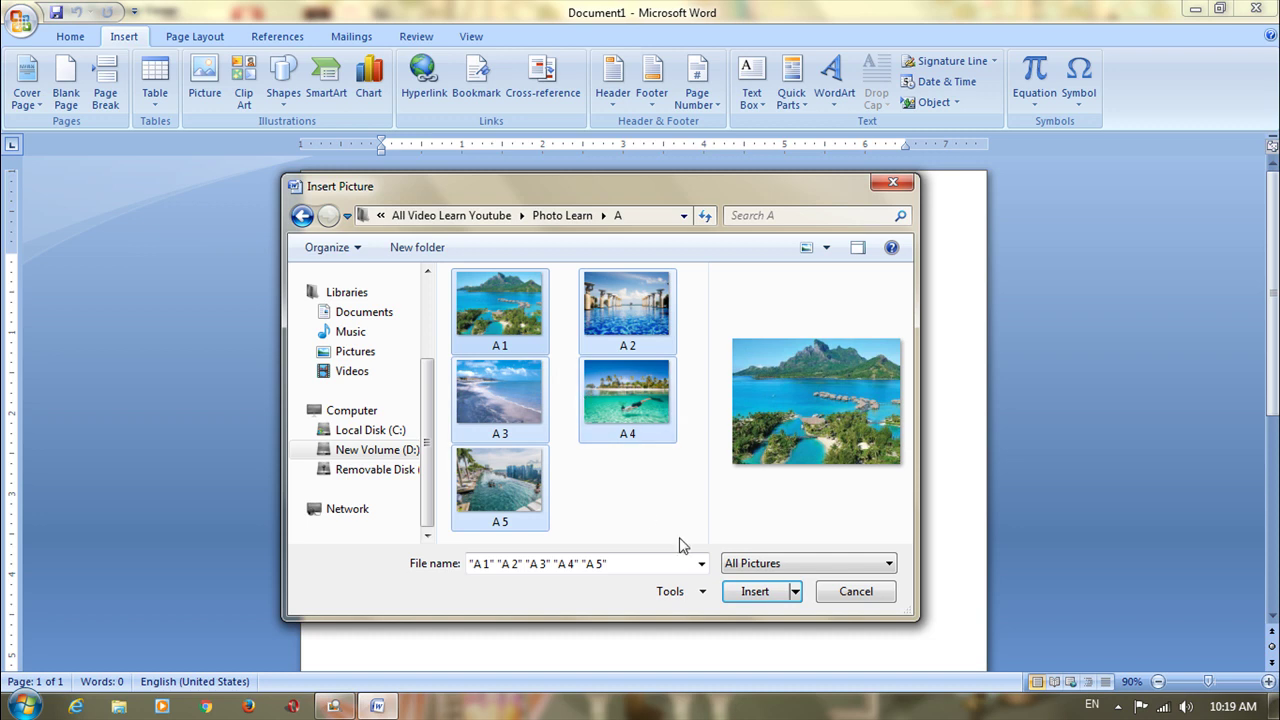
left_click(752, 591)
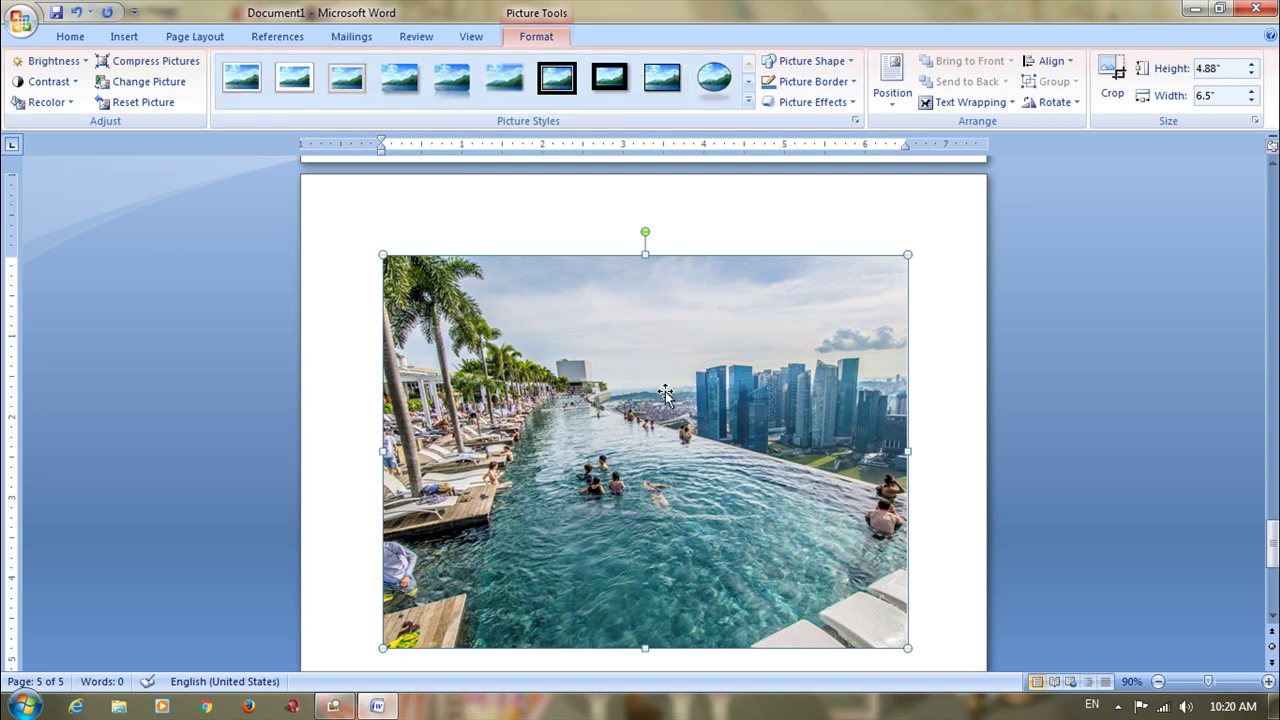
Apply the Relaxed Perspective, White picture style to the island mountain picture on page 1
scroll(665, 393, "down", 1)
scroll(663, 391, "up", 6)
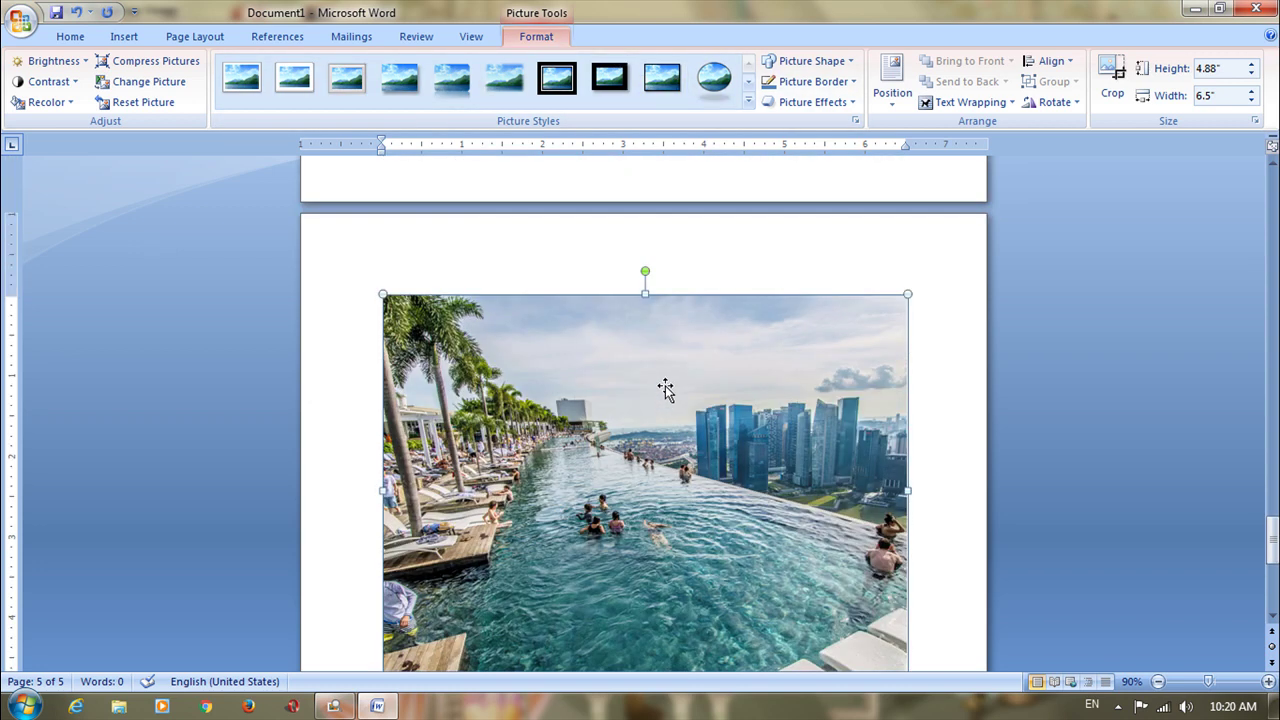
scroll(671, 387, "up", 15)
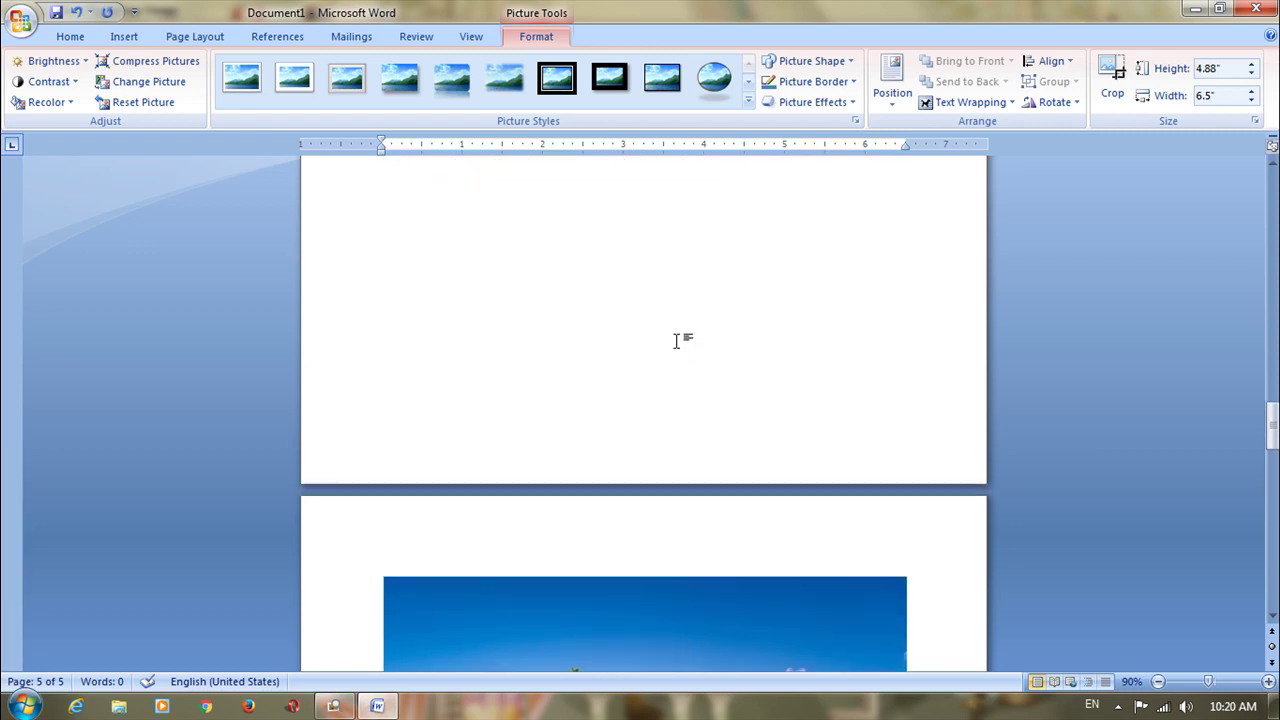
scroll(712, 330, "up", 15)
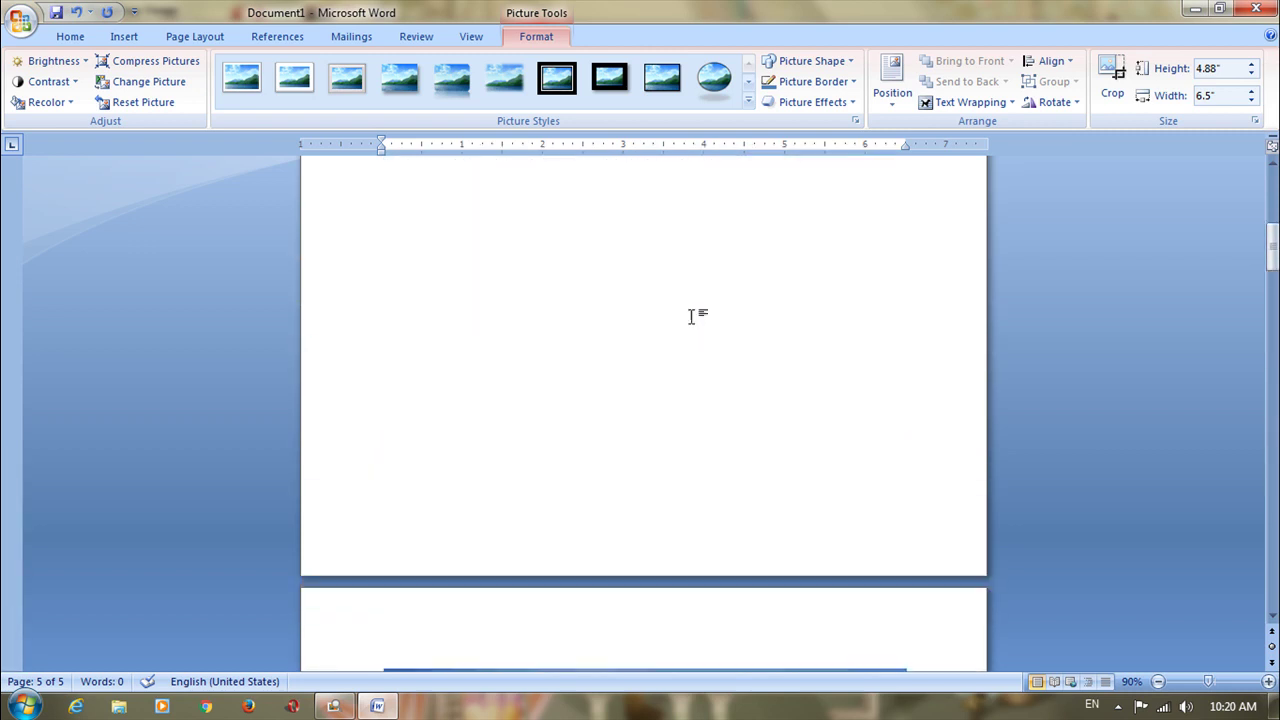
scroll(681, 302, "up", 3)
left_click(672, 358)
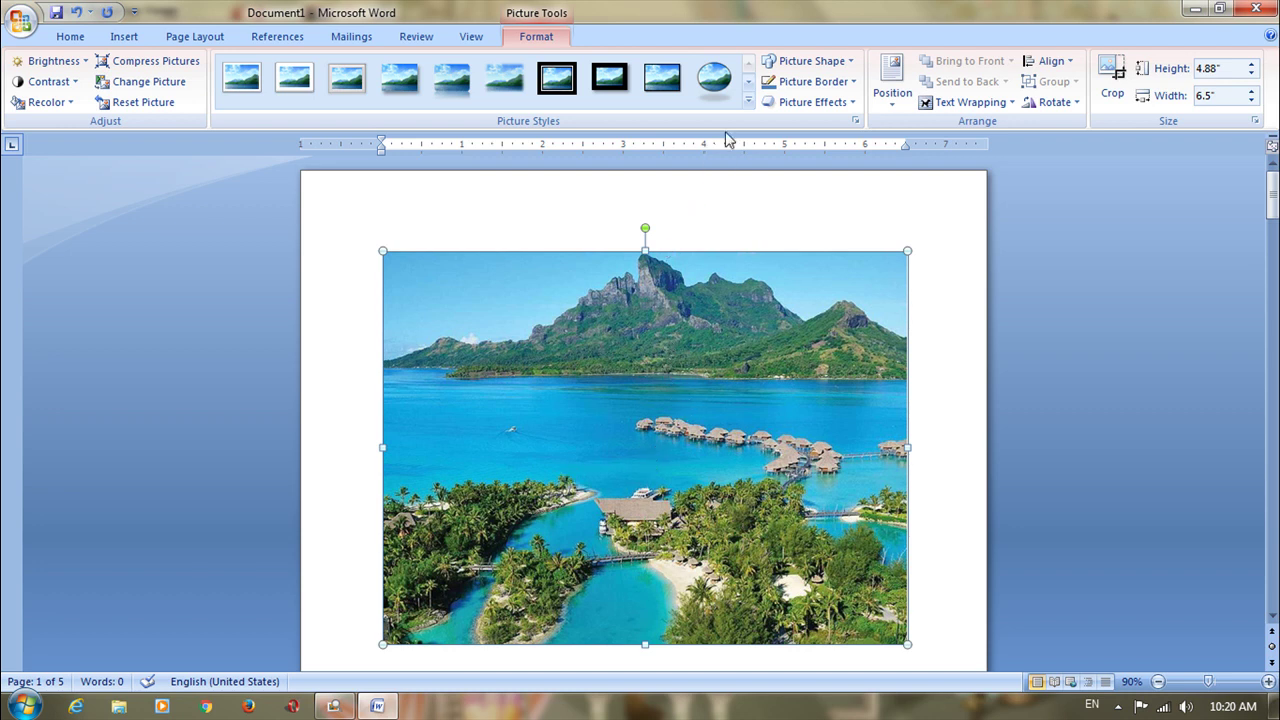
left_click(748, 84)
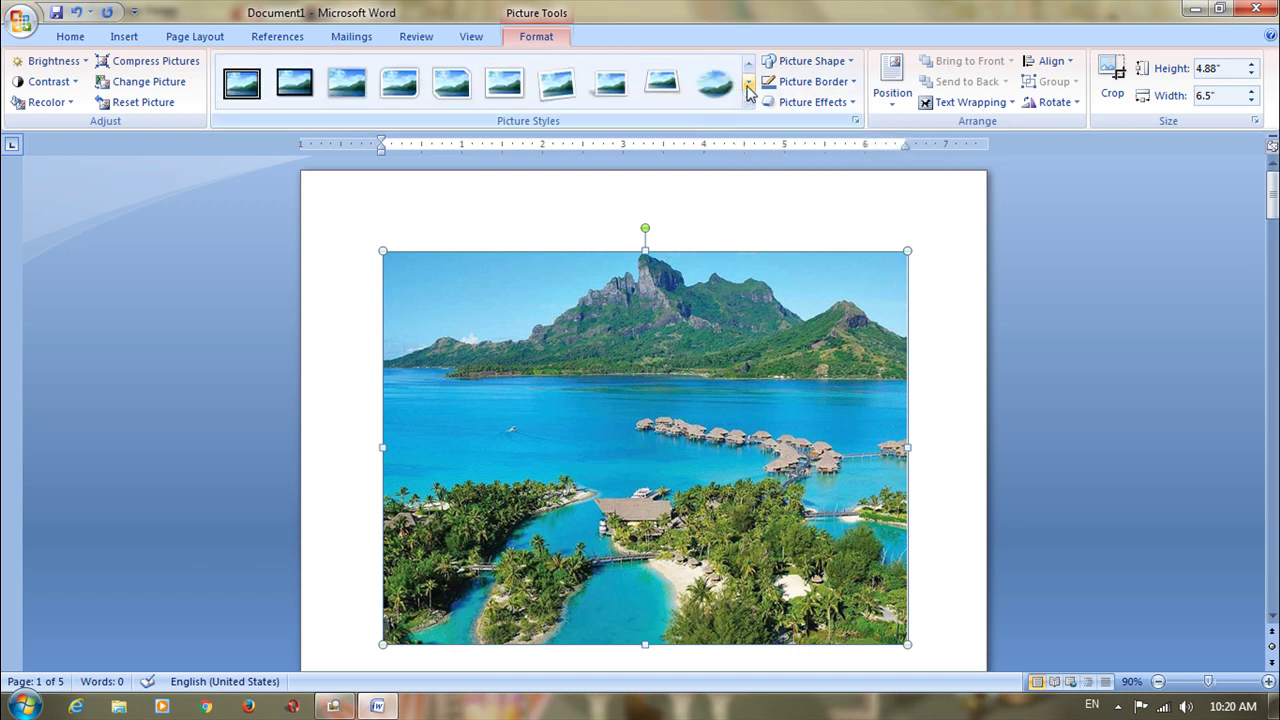
left_click(748, 103)
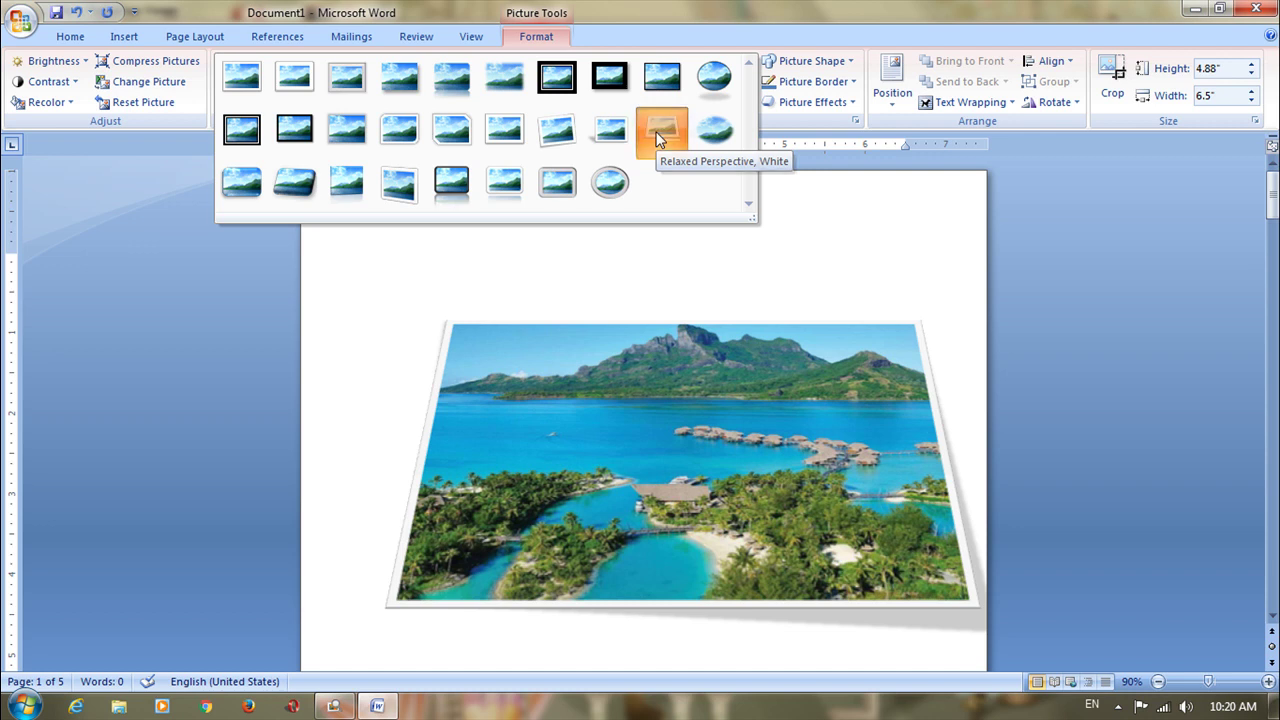
left_click(658, 135)
Apply the white-framed, bevelled left-perspective picture style to the statue-lined pool picture on page 2
scroll(638, 365, "down", 4)
scroll(638, 365, "down", 10)
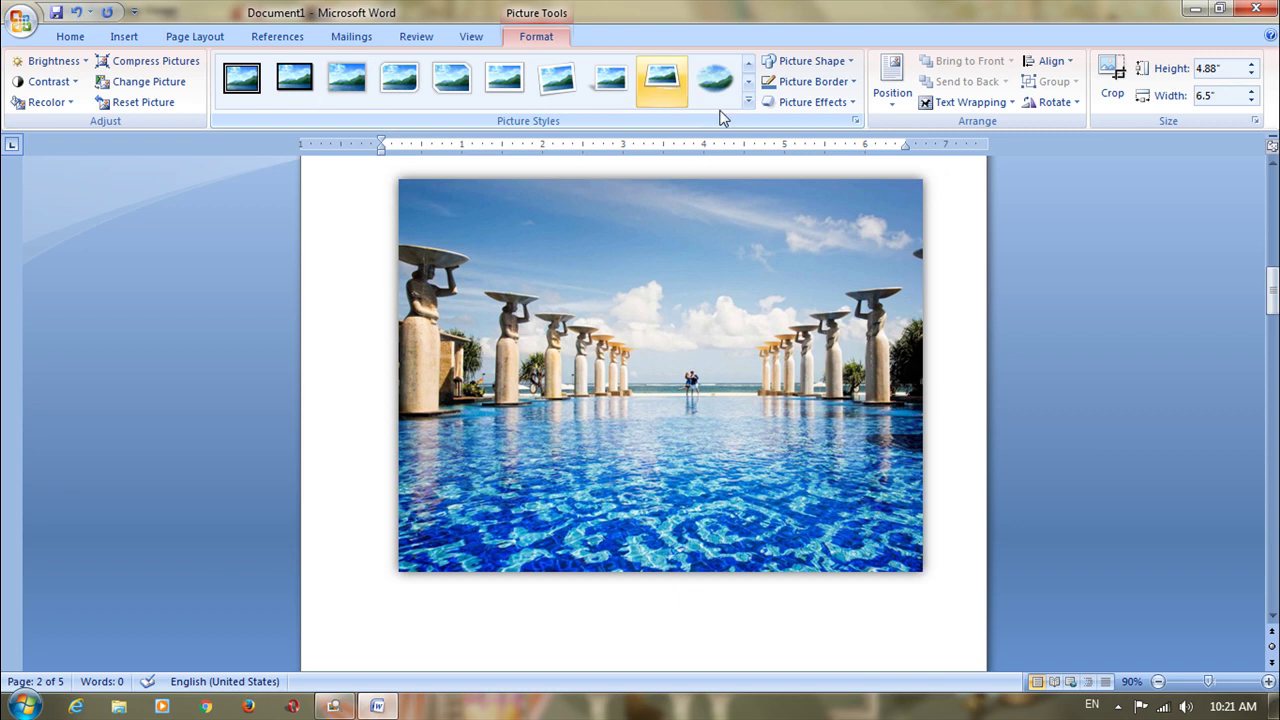
left_click(748, 101)
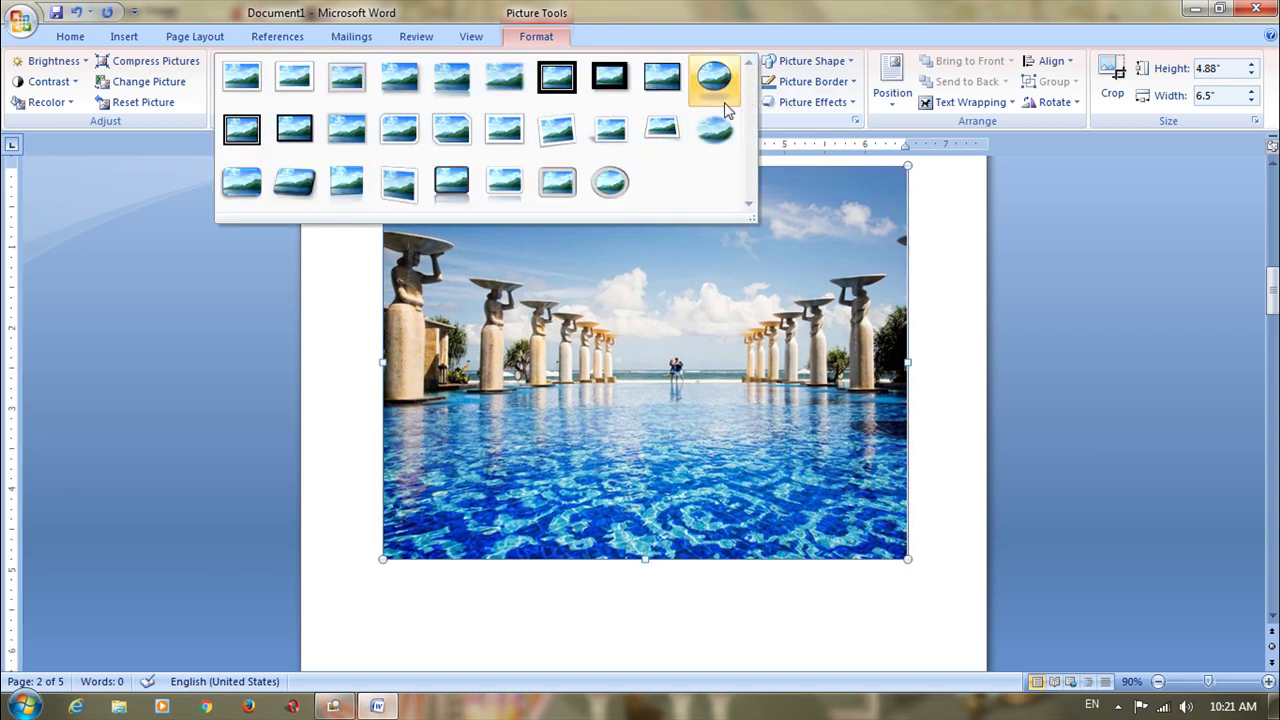
left_click(397, 187)
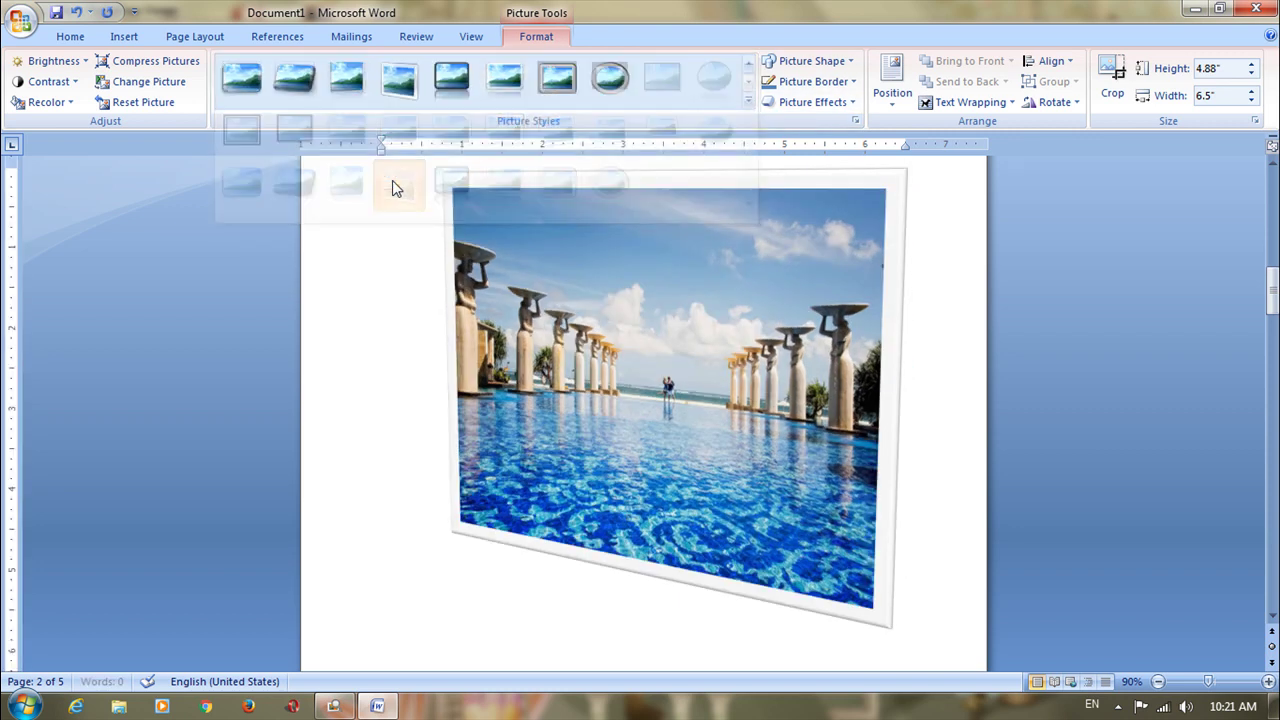
Apply the Bevel Perspective picture style to the beach picture on page 3
scroll(478, 386, "down", 5)
scroll(478, 386, "down", 8)
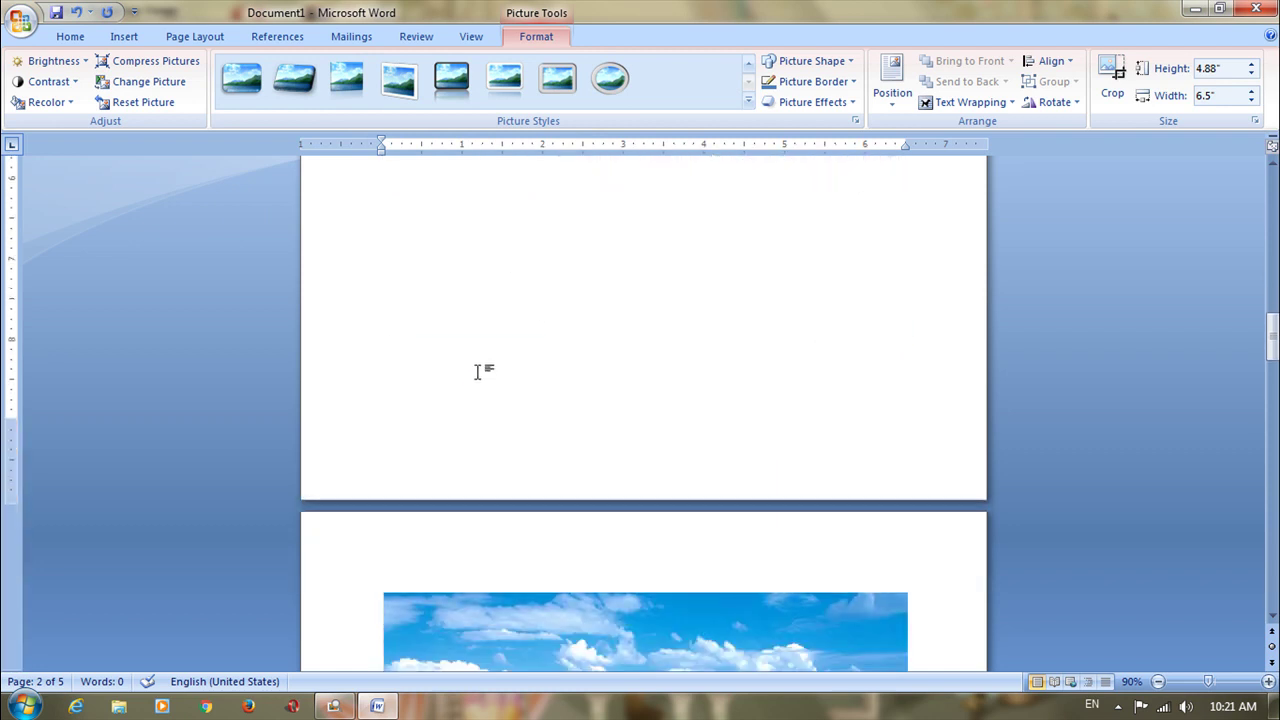
left_click(655, 452)
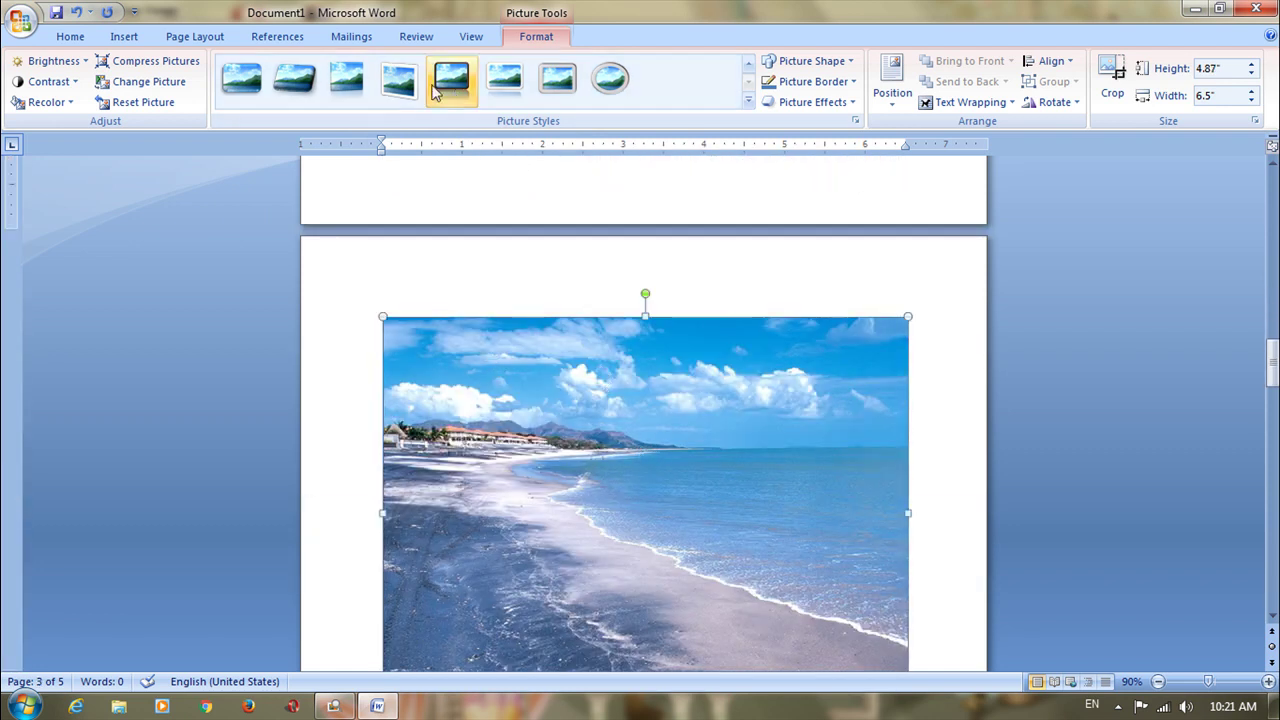
left_click(747, 103)
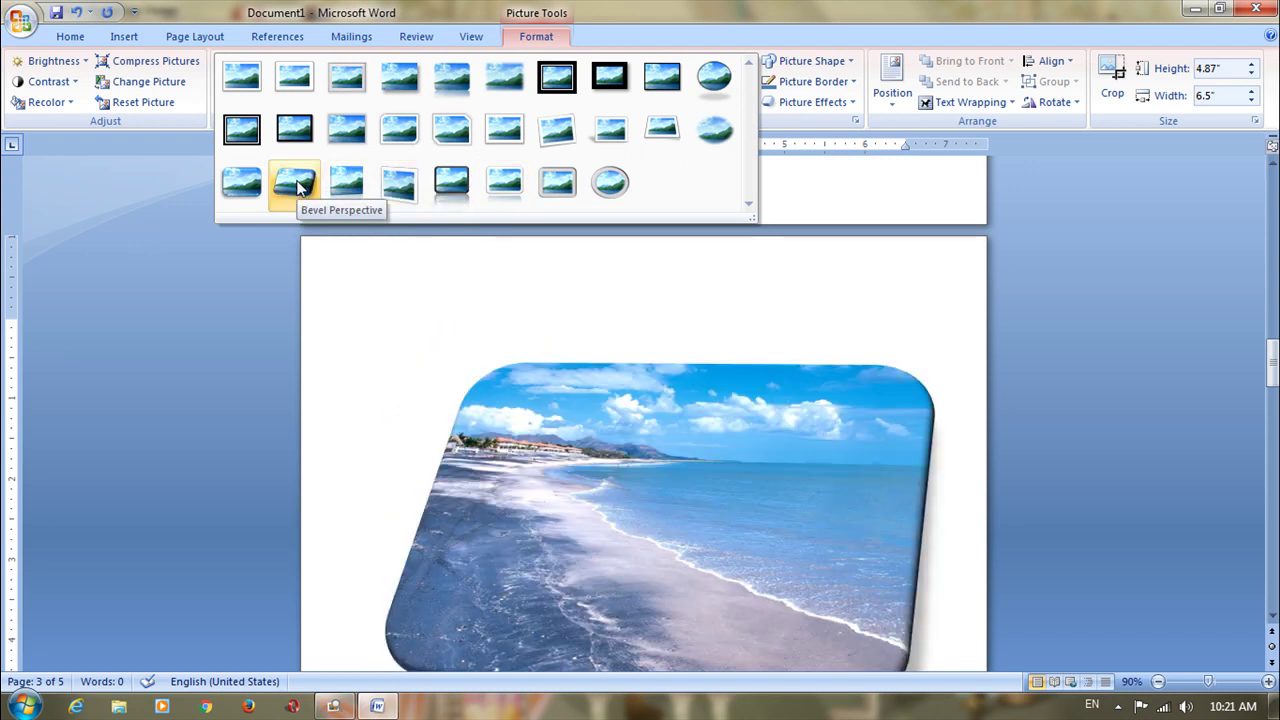
left_click(296, 183)
scroll(718, 402, "down", 6)
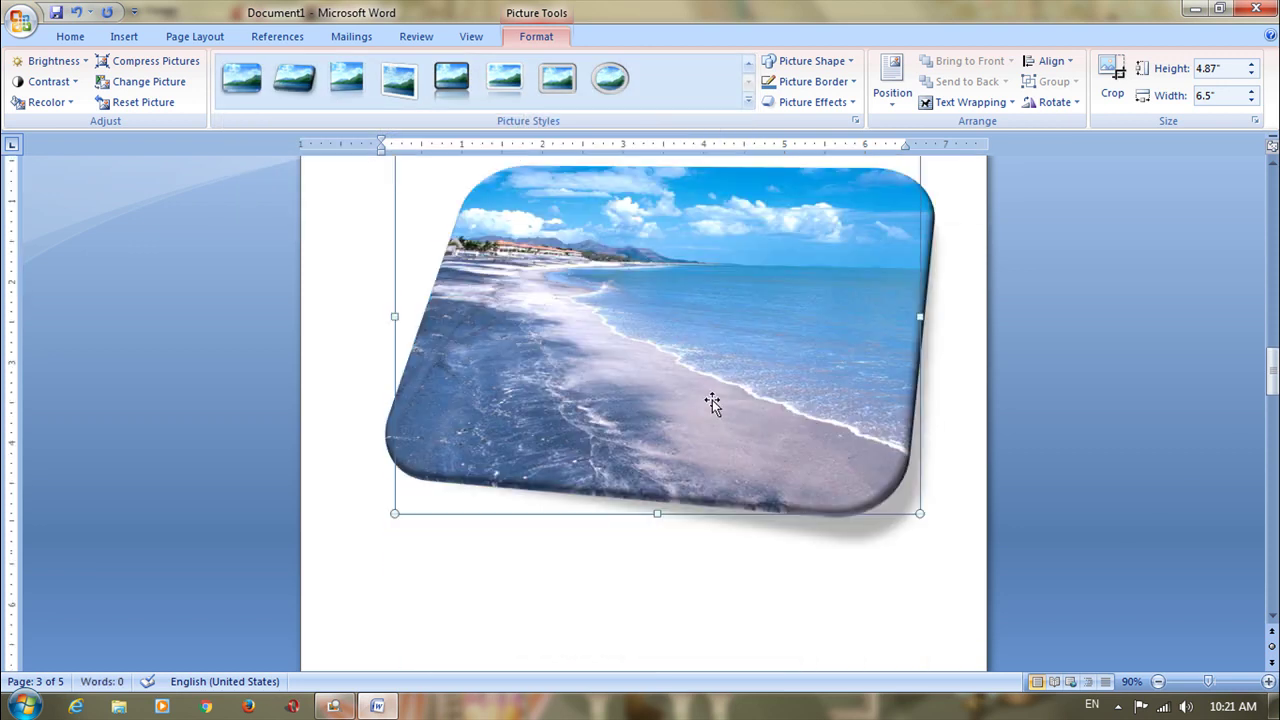
Apply the rounded-corner picture style with a full-width reflection to the snorkeller picture on page 4
scroll(663, 420, "down", 10)
left_click(651, 394)
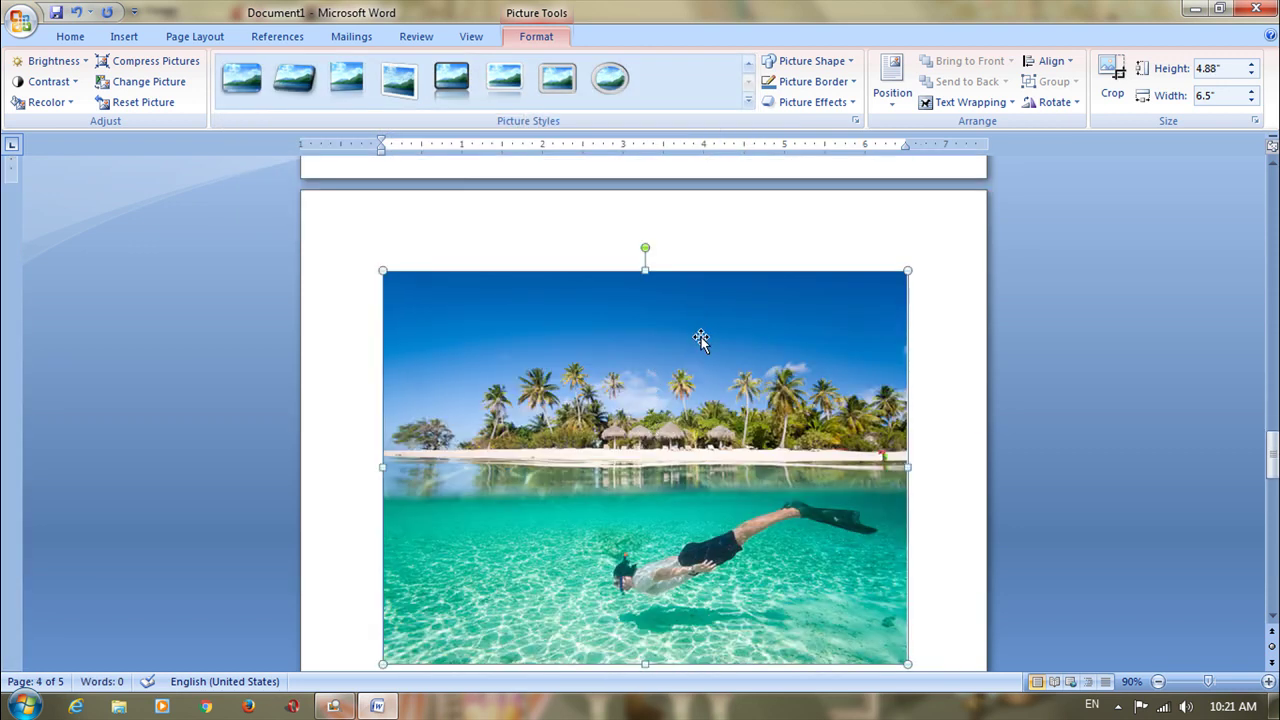
left_click(748, 101)
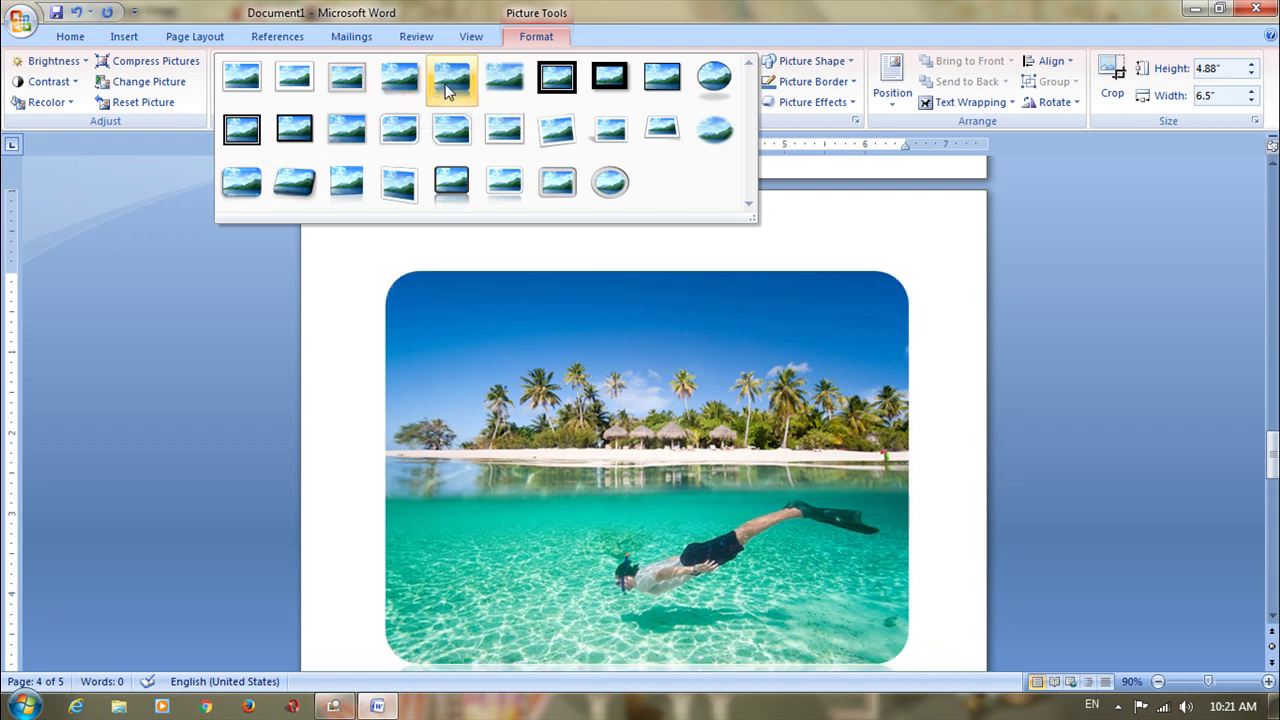
left_click(447, 90)
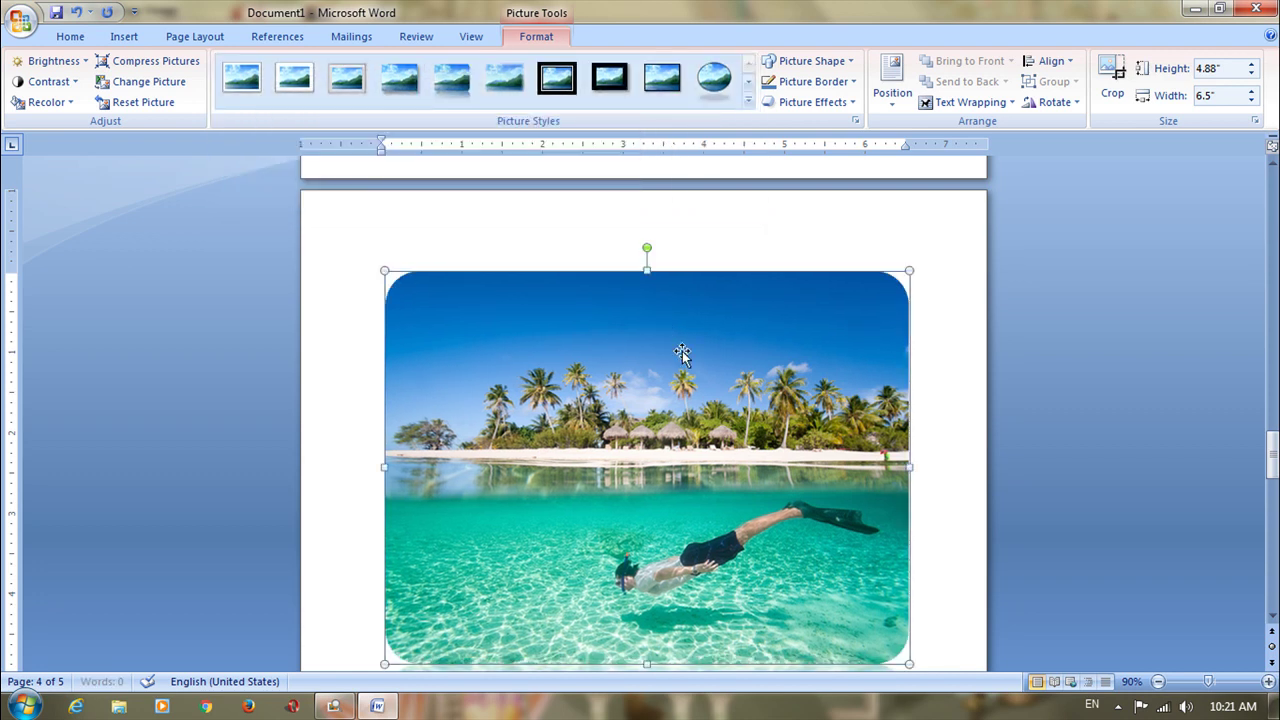
scroll(703, 400, "down", 4)
scroll(703, 400, "up", 5)
Apply the Soft Edge Oval picture style to the rooftop infinity pool picture on page 5
scroll(706, 380, "down", 11)
key("ctrl+z")
left_click(542, 229)
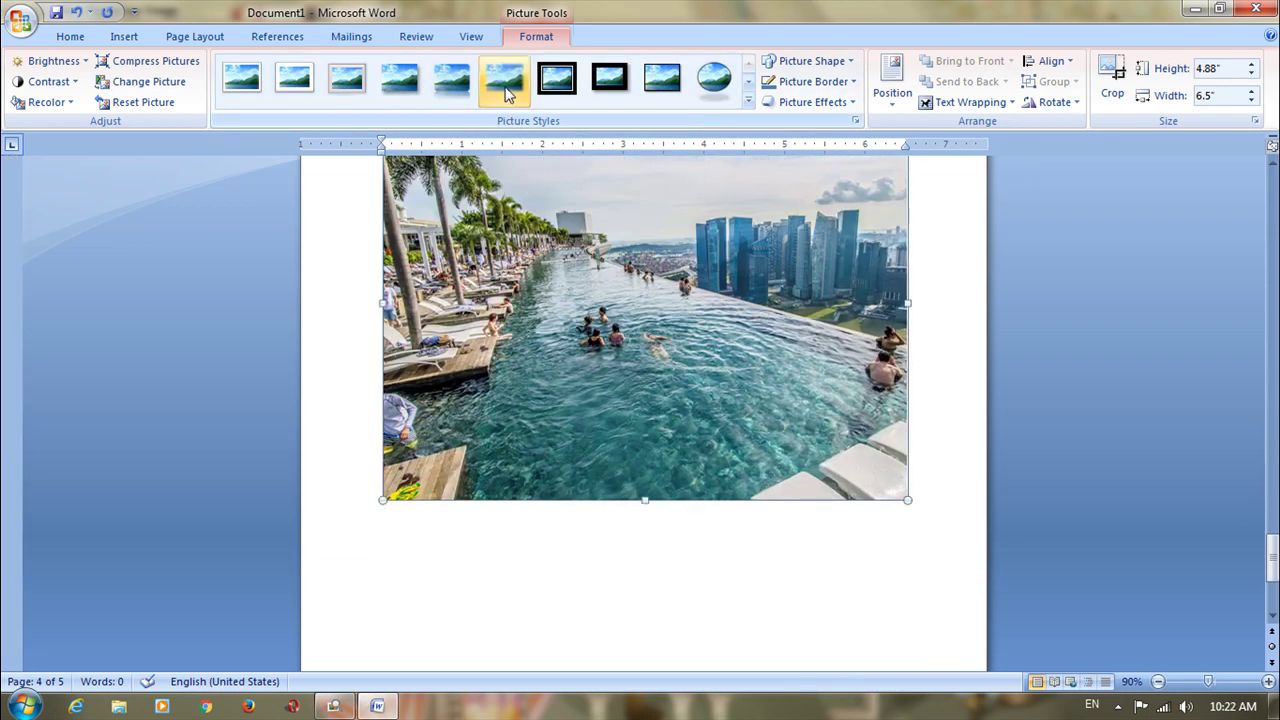
left_click(748, 100)
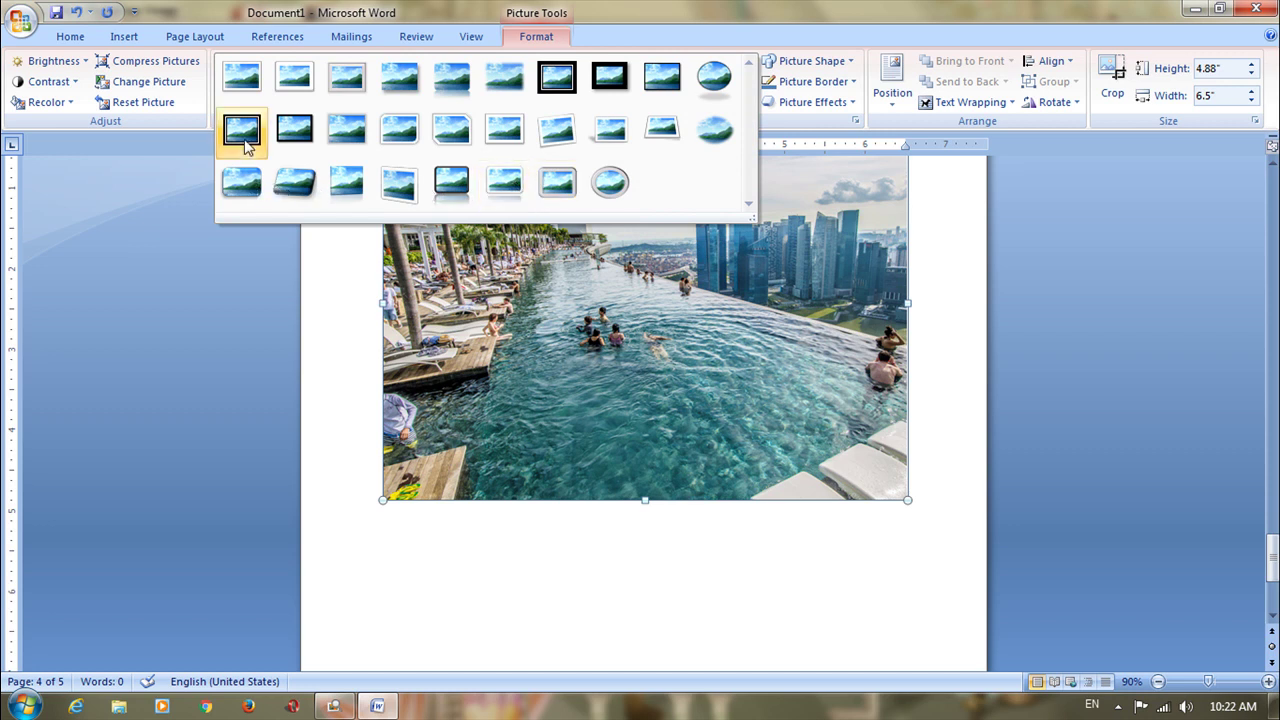
left_click(500, 80)
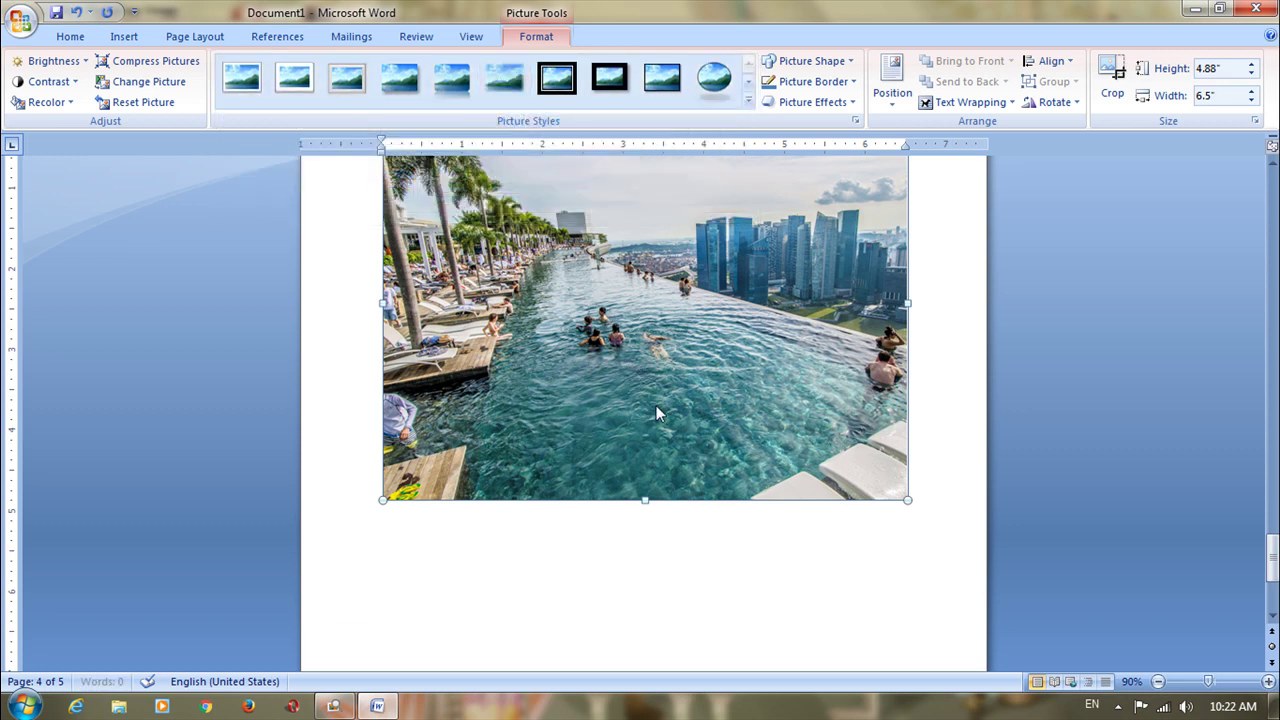
scroll(655, 408, "up", 3)
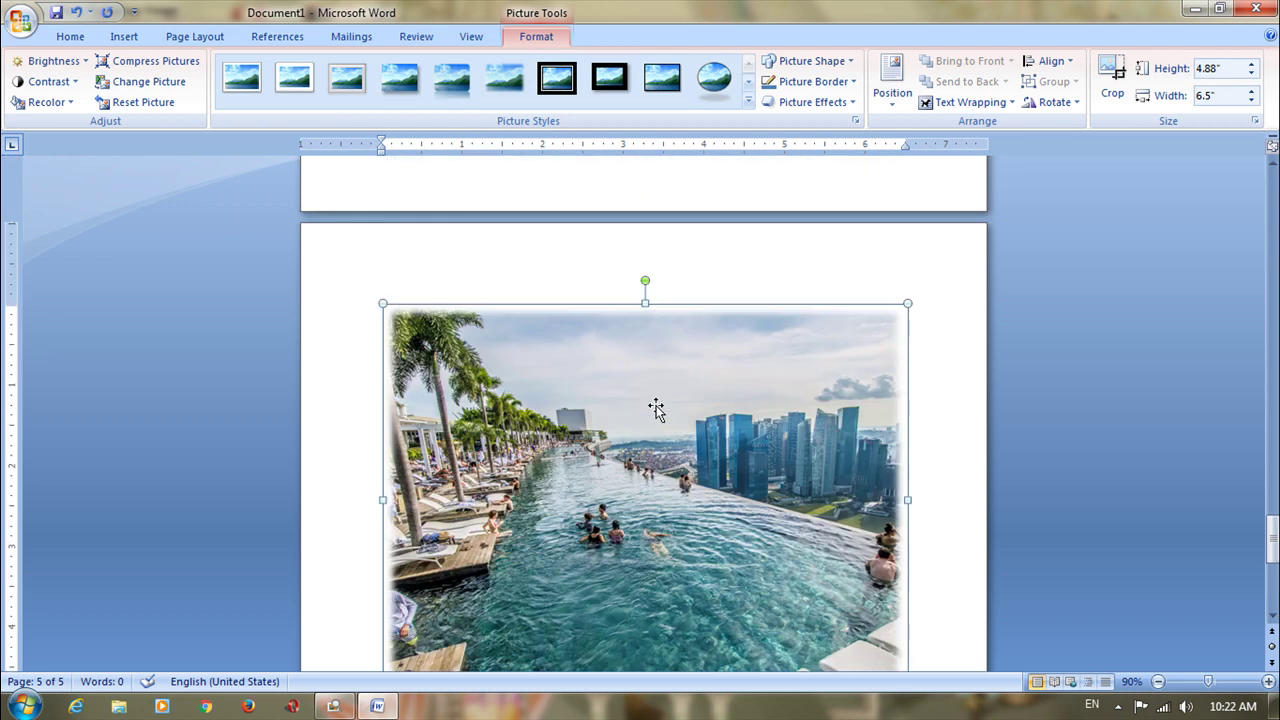
left_click(748, 102)
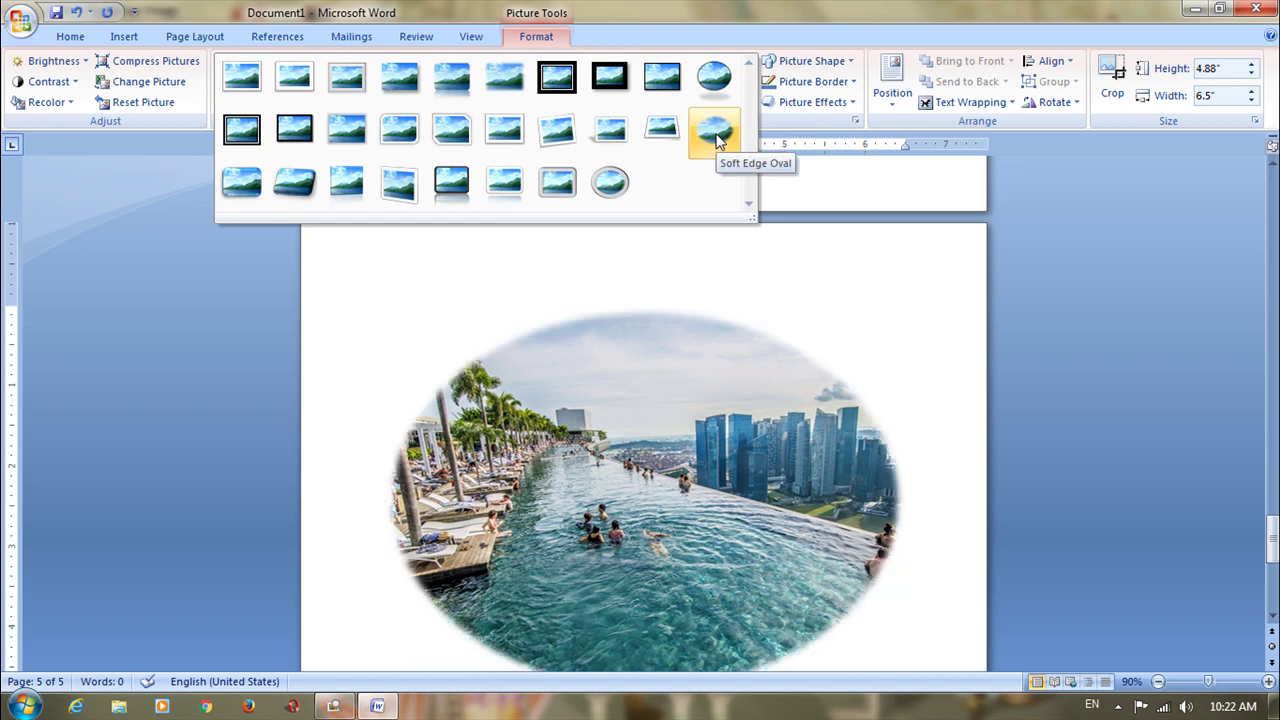
left_click(716, 133)
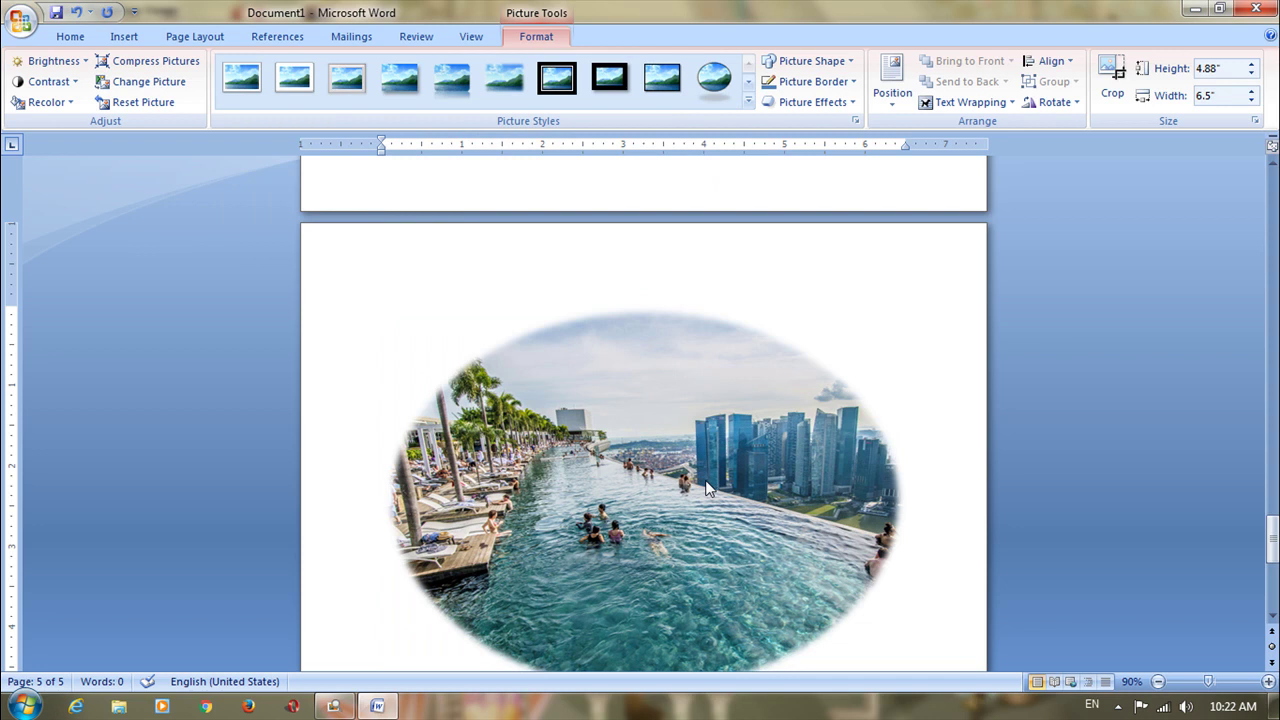
Copy the styled island mountain picture on page 1 of the document
scroll(697, 485, "up", 15)
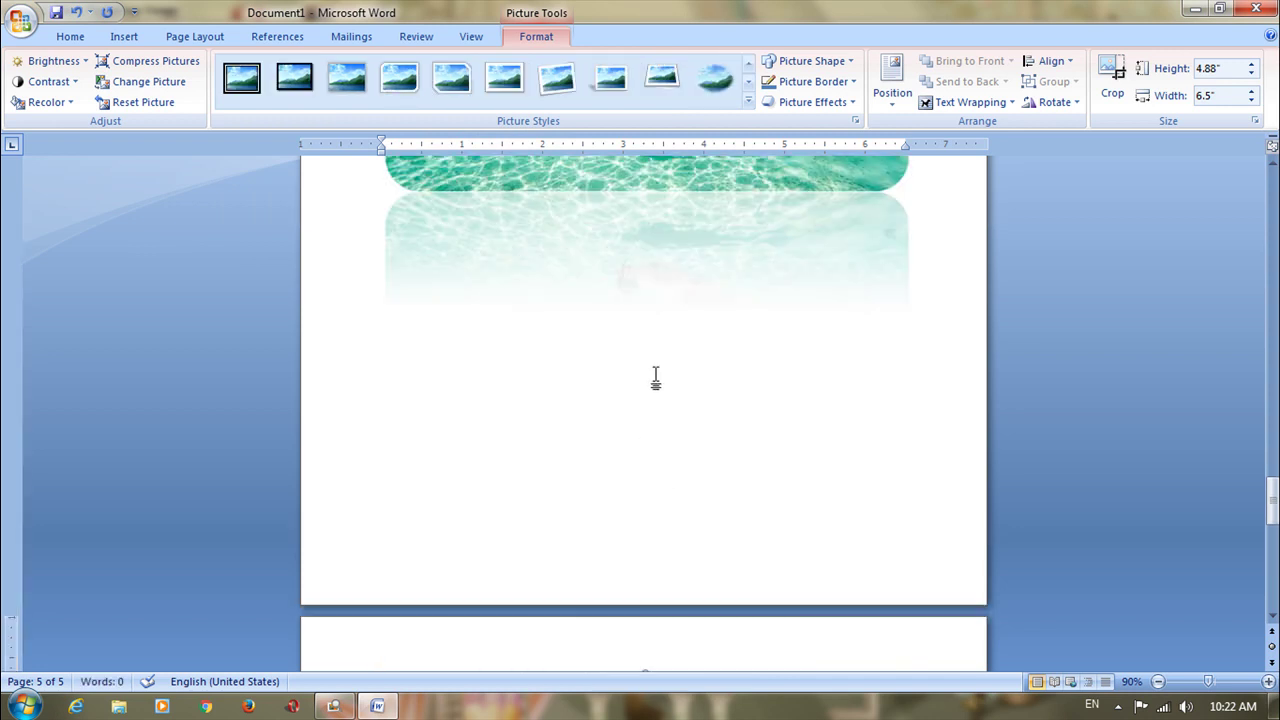
scroll(655, 378, "up", 15)
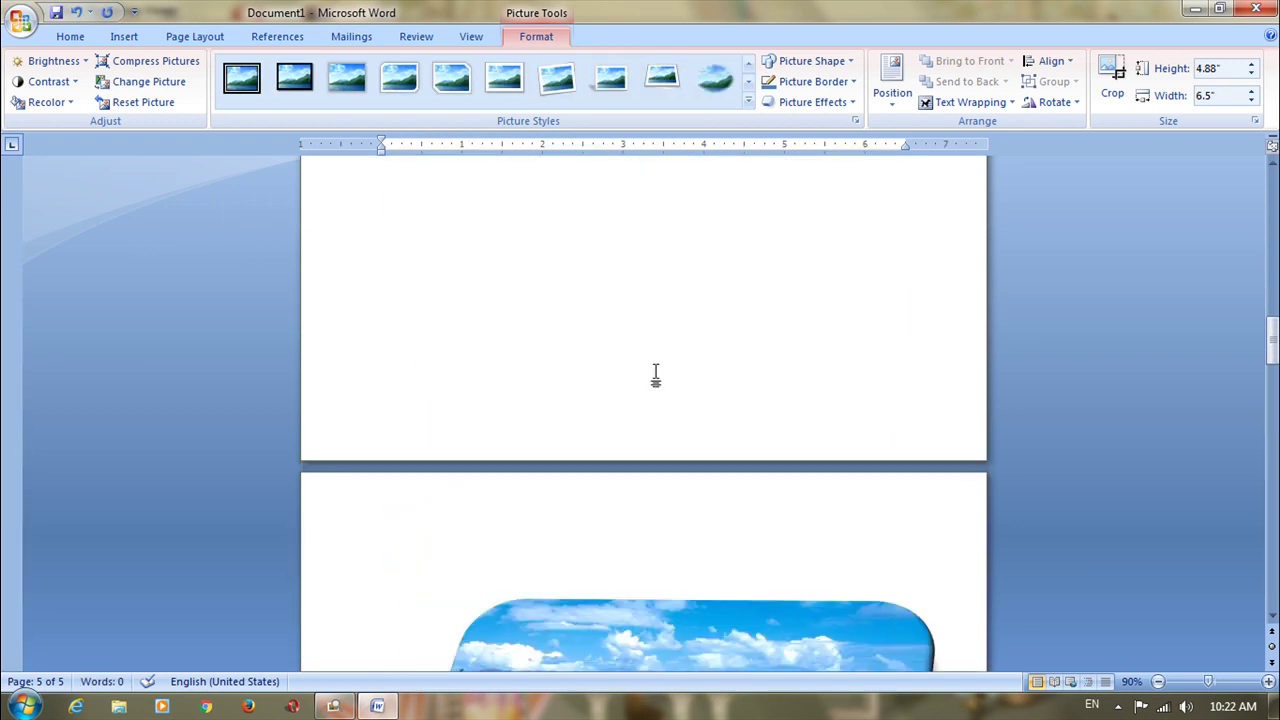
scroll(655, 354, "up", 15)
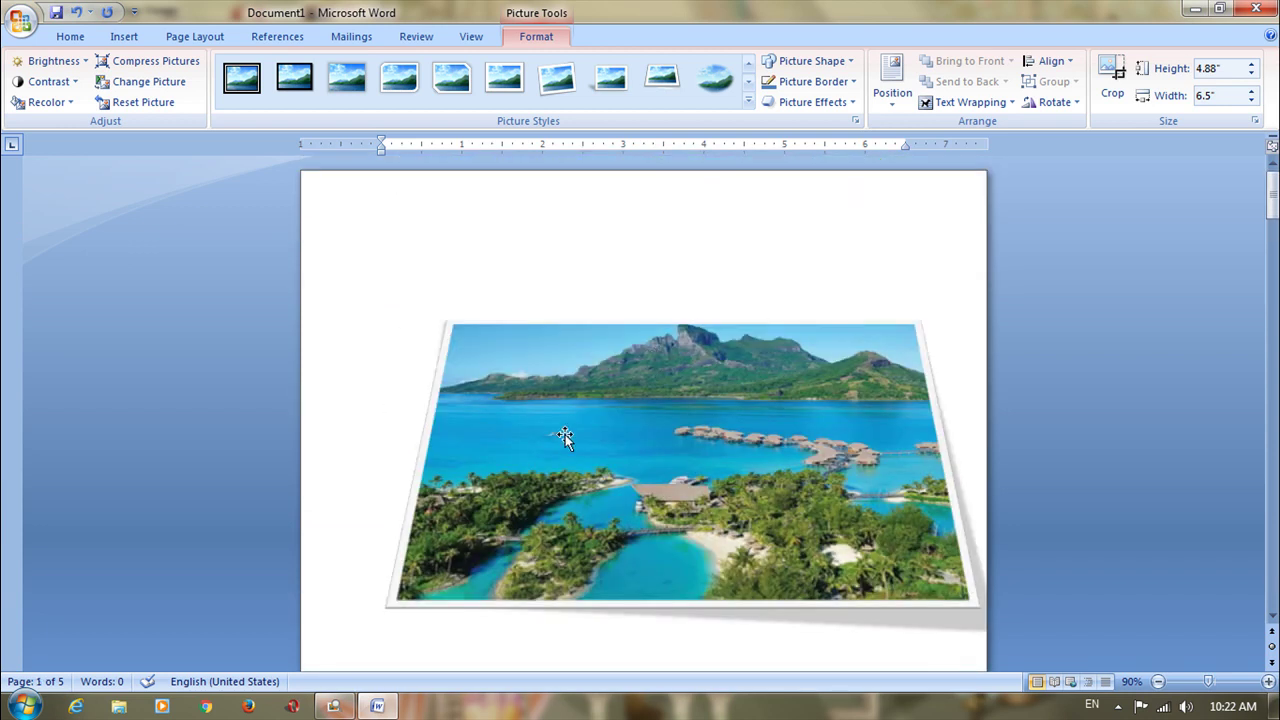
left_click(566, 437)
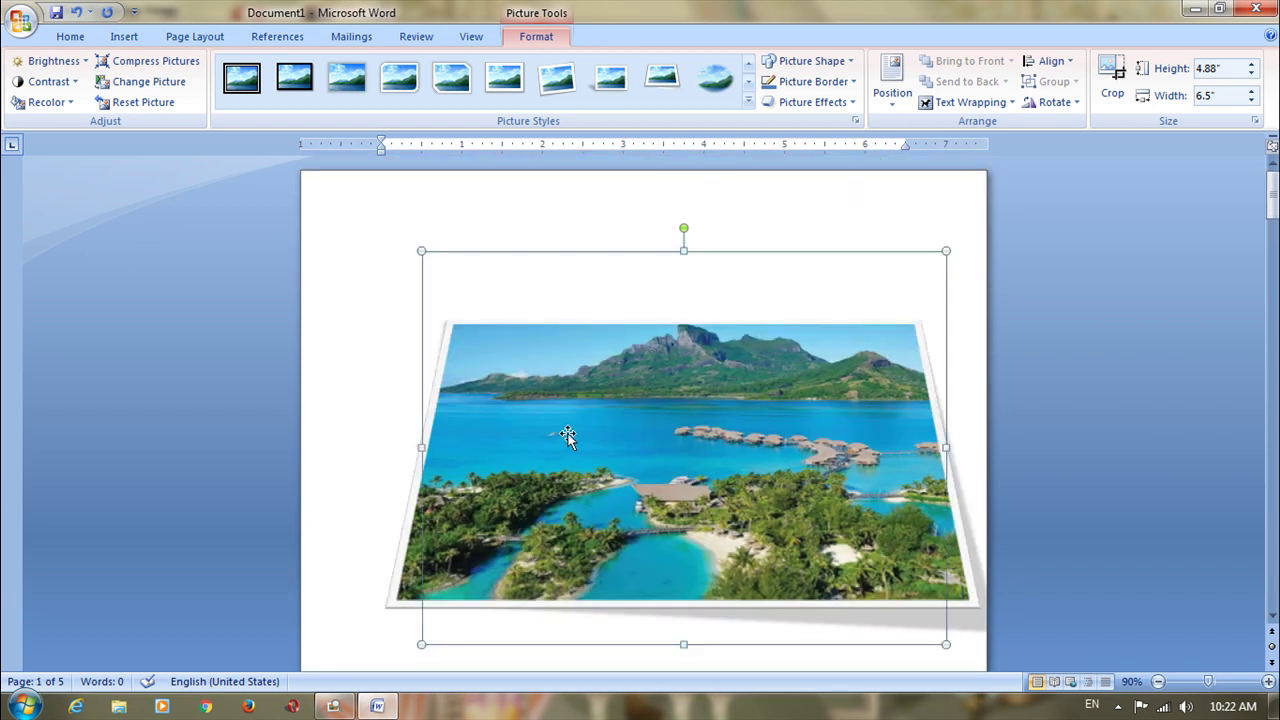
right_click(603, 361)
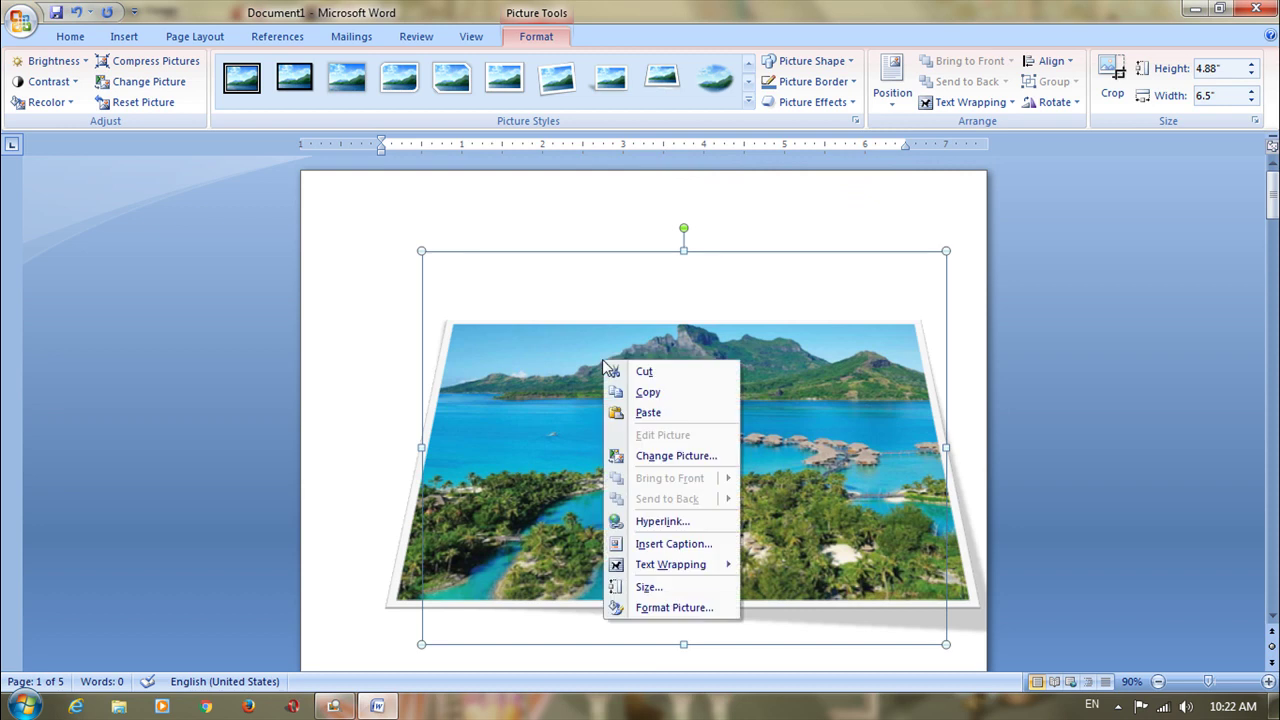
left_click(663, 398)
Open Paint, paste the copied island mountain picture and crop the canvas to it
left_click(24, 706)
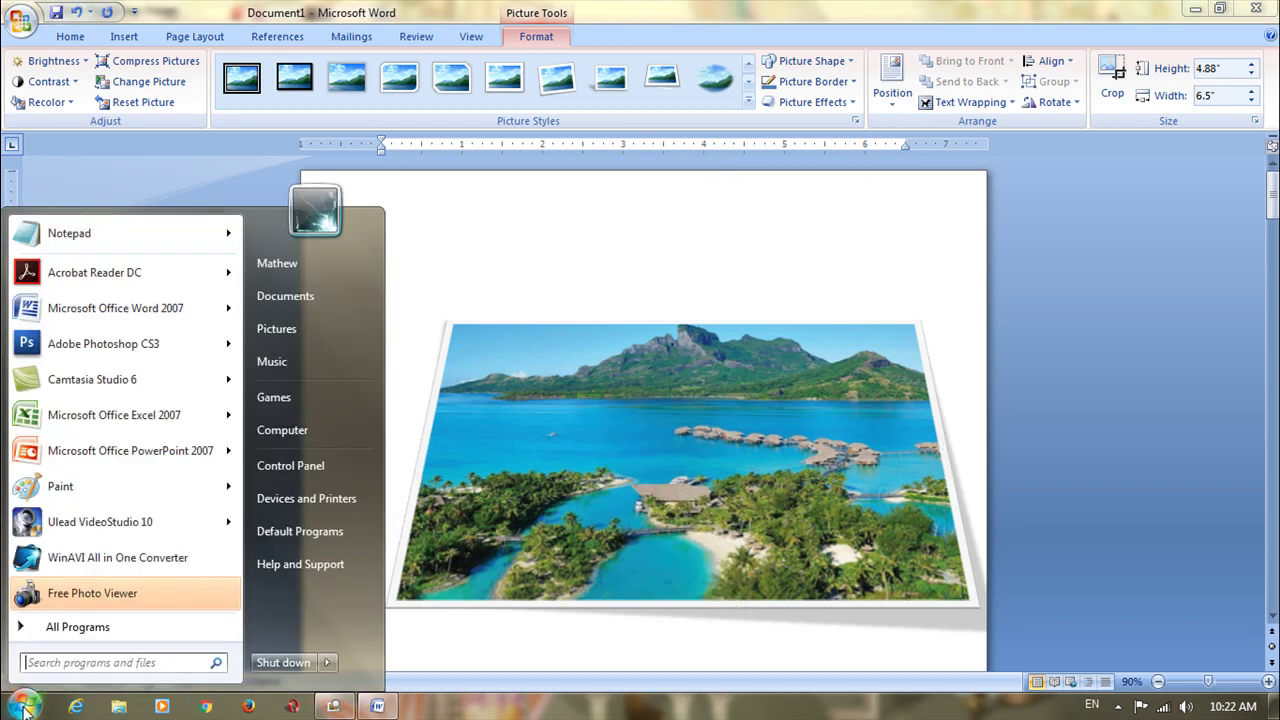
left_click(56, 490)
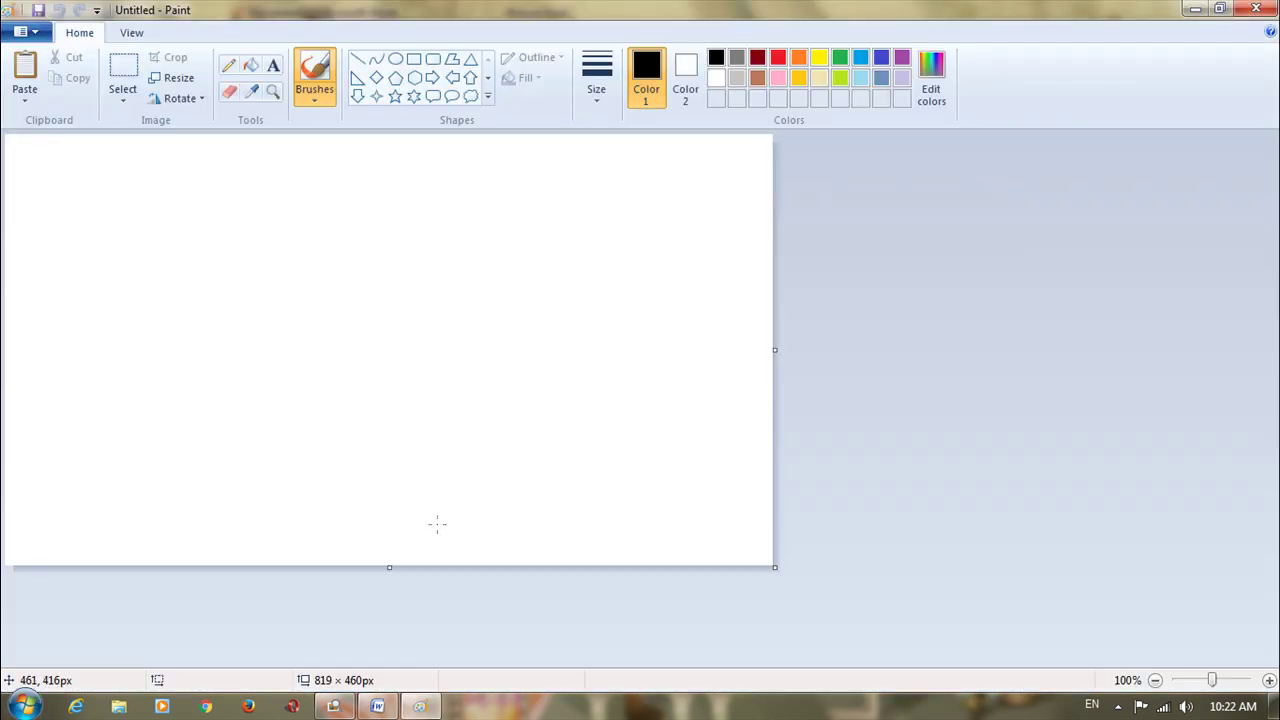
key("ctrl+v")
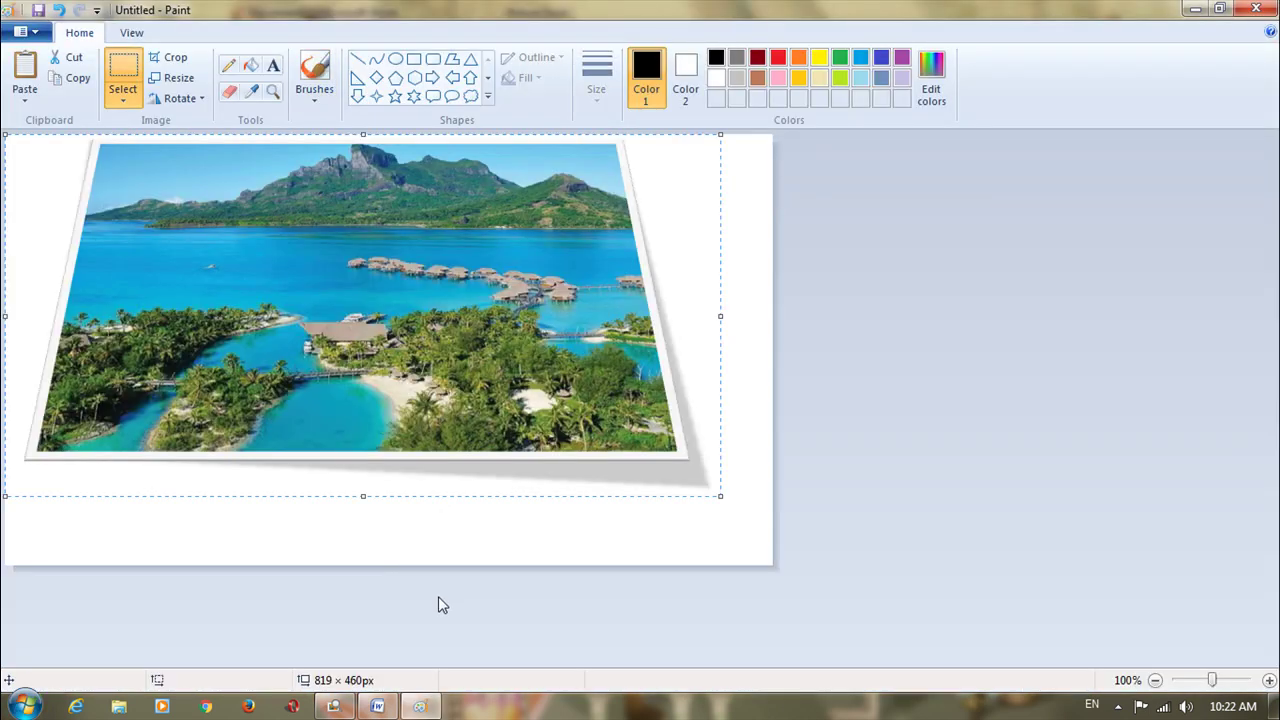
left_click(170, 57)
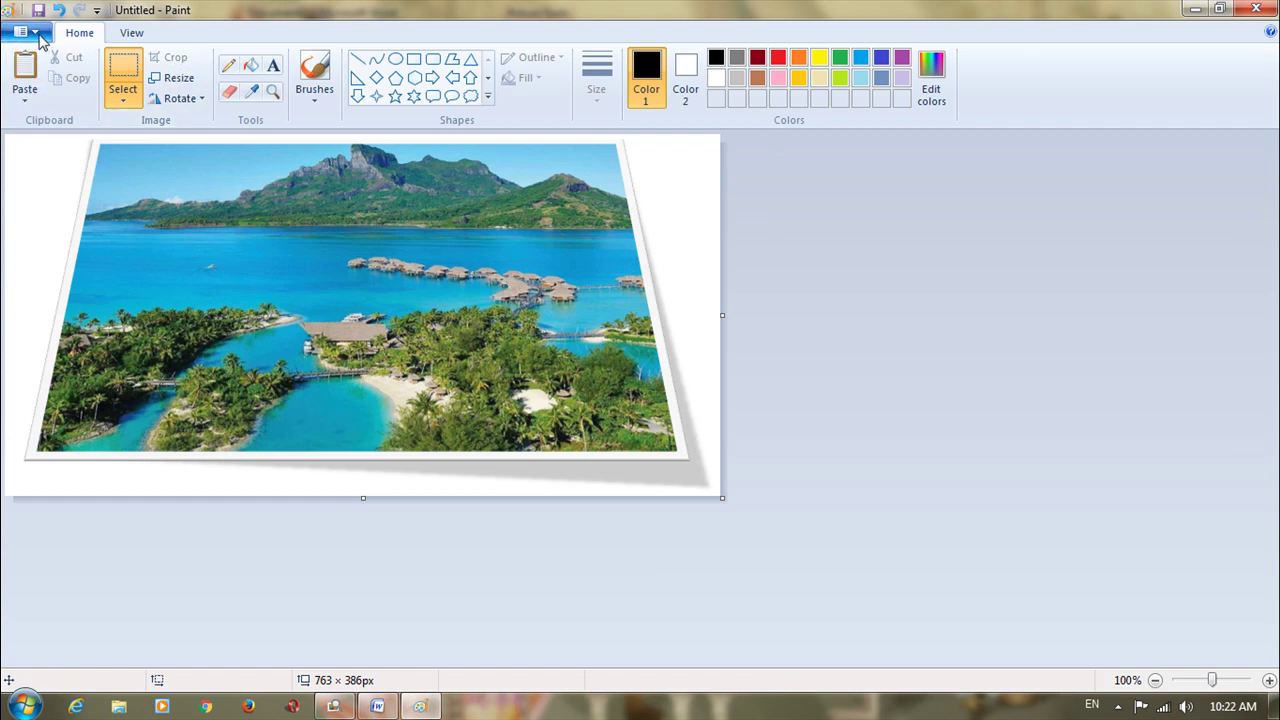
Save the island mountain image as a PNG named B1 in the Pictures library
left_click(38, 35)
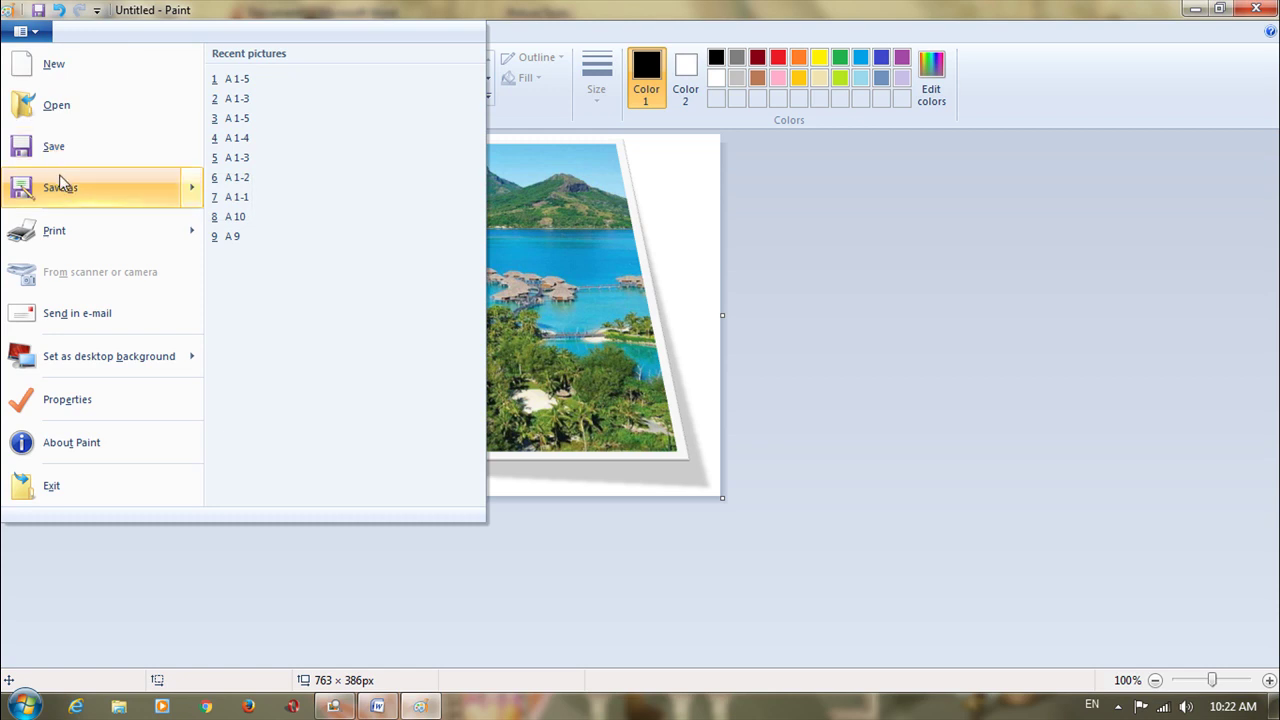
mouse_move(62, 191)
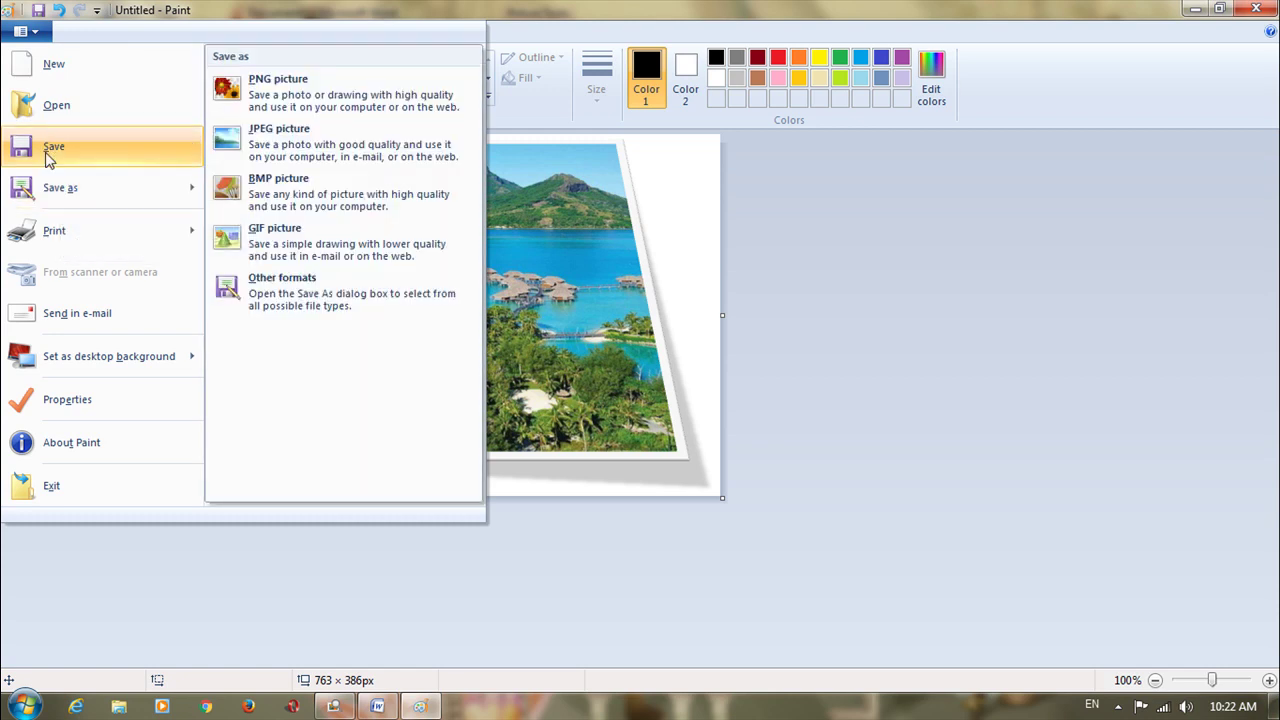
left_click(50, 150)
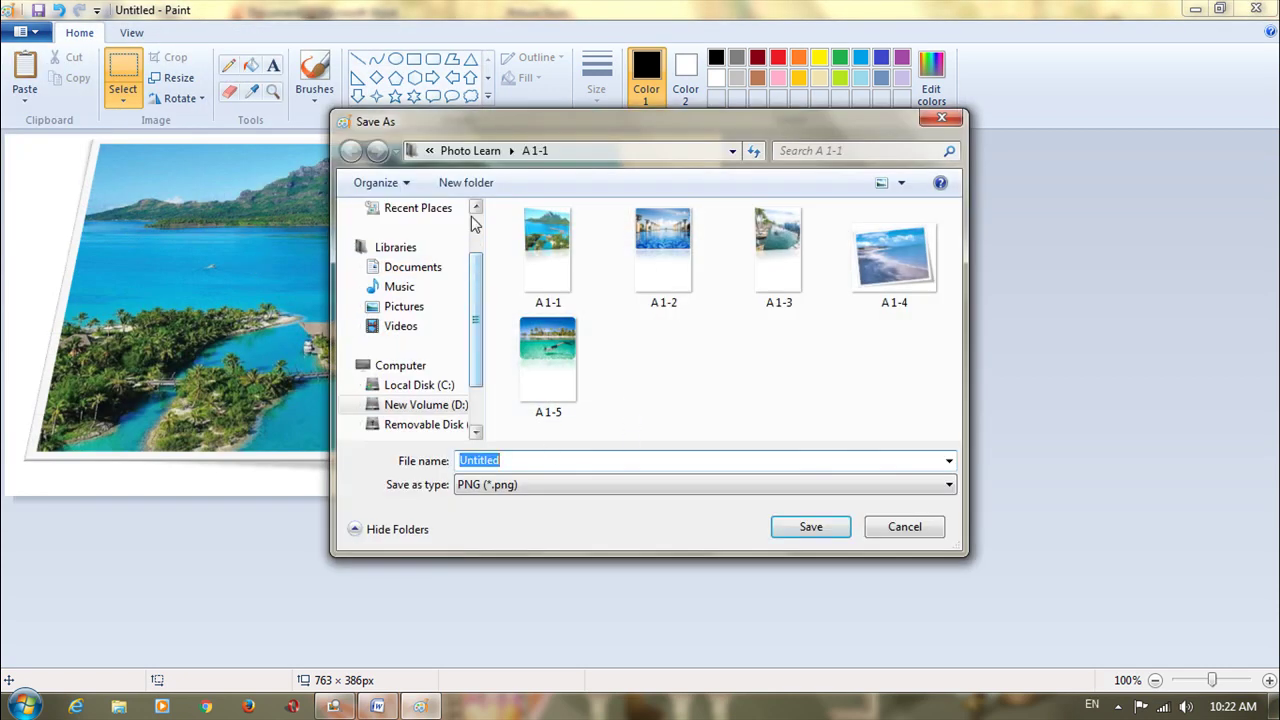
left_click(405, 307)
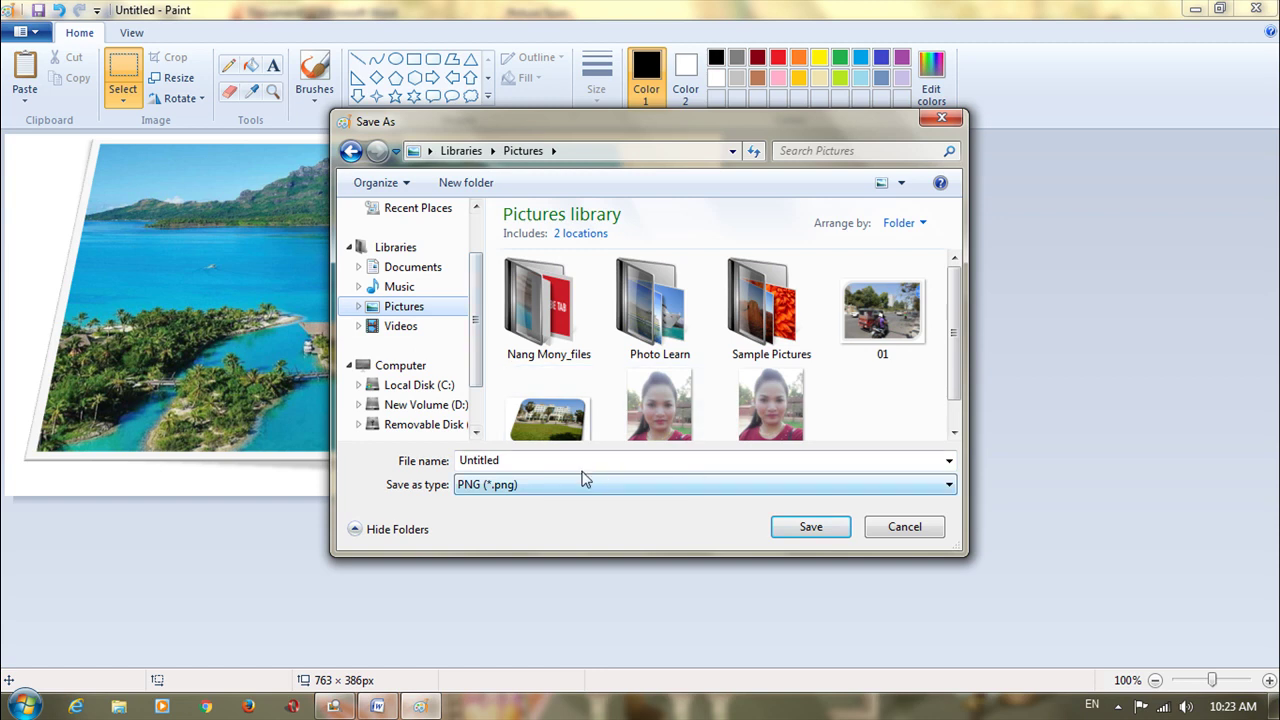
double_click(516, 462)
key("BackSpace")
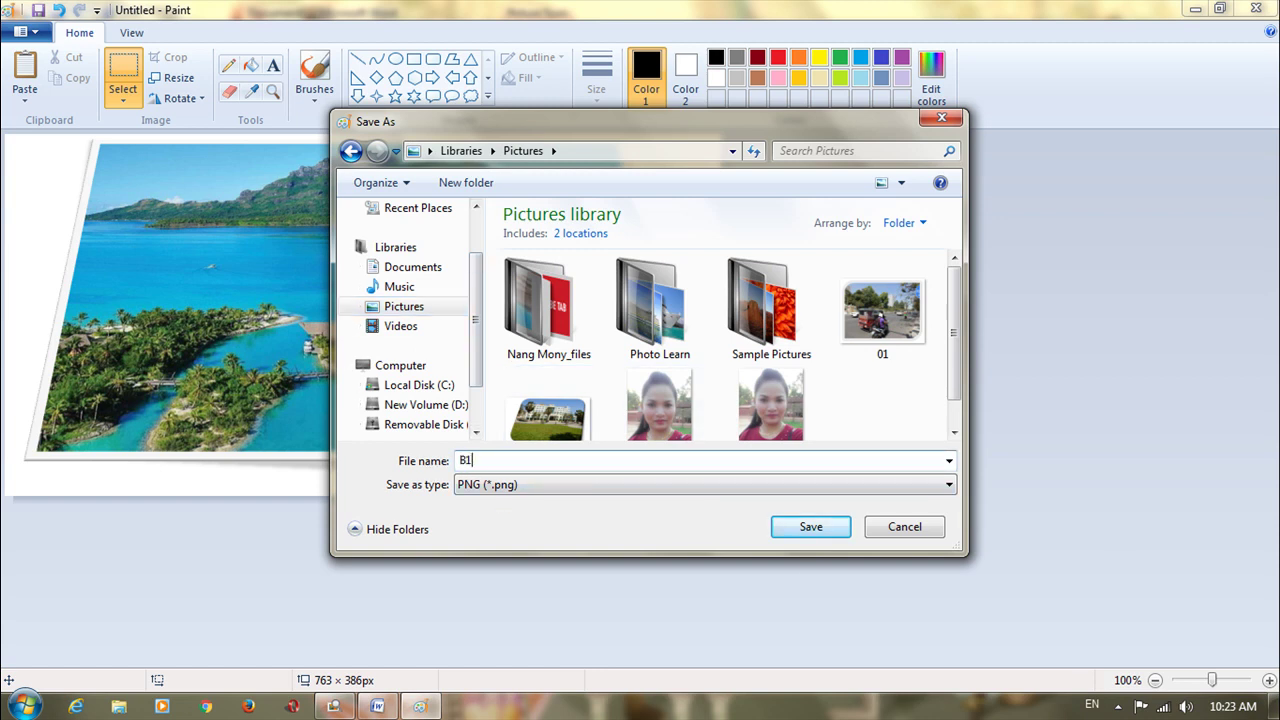
left_click(811, 531)
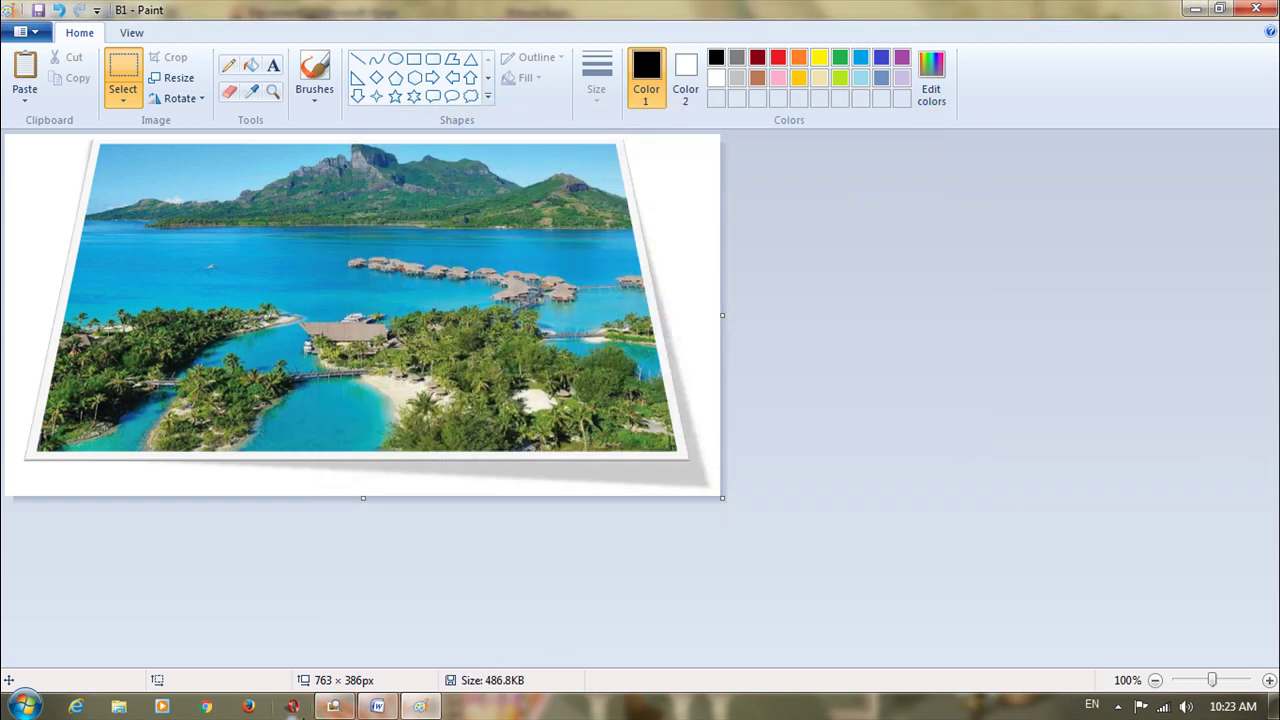
Switch back to Word and copy the styled statue-lined pool picture on page 2
left_click(377, 706)
left_click(575, 380)
scroll(616, 413, "down", 3)
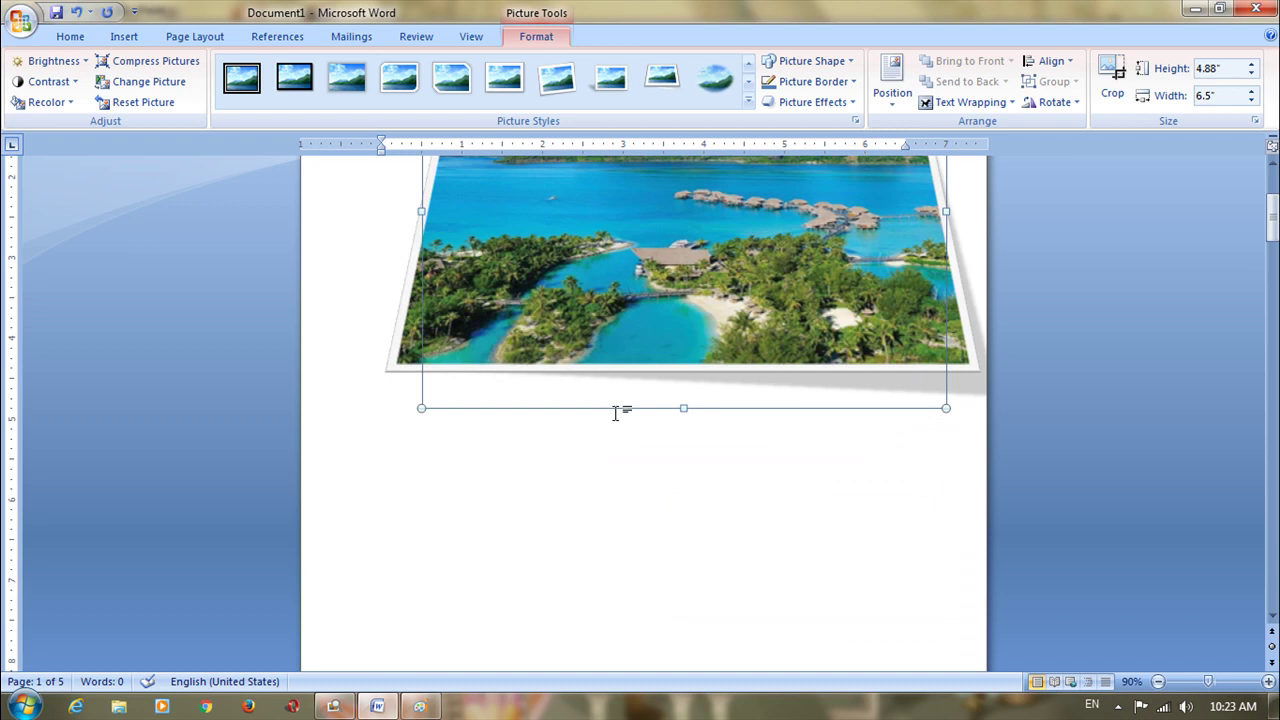
scroll(616, 413, "down", 6)
scroll(649, 457, "down", 3)
left_click(623, 389)
right_click(623, 393)
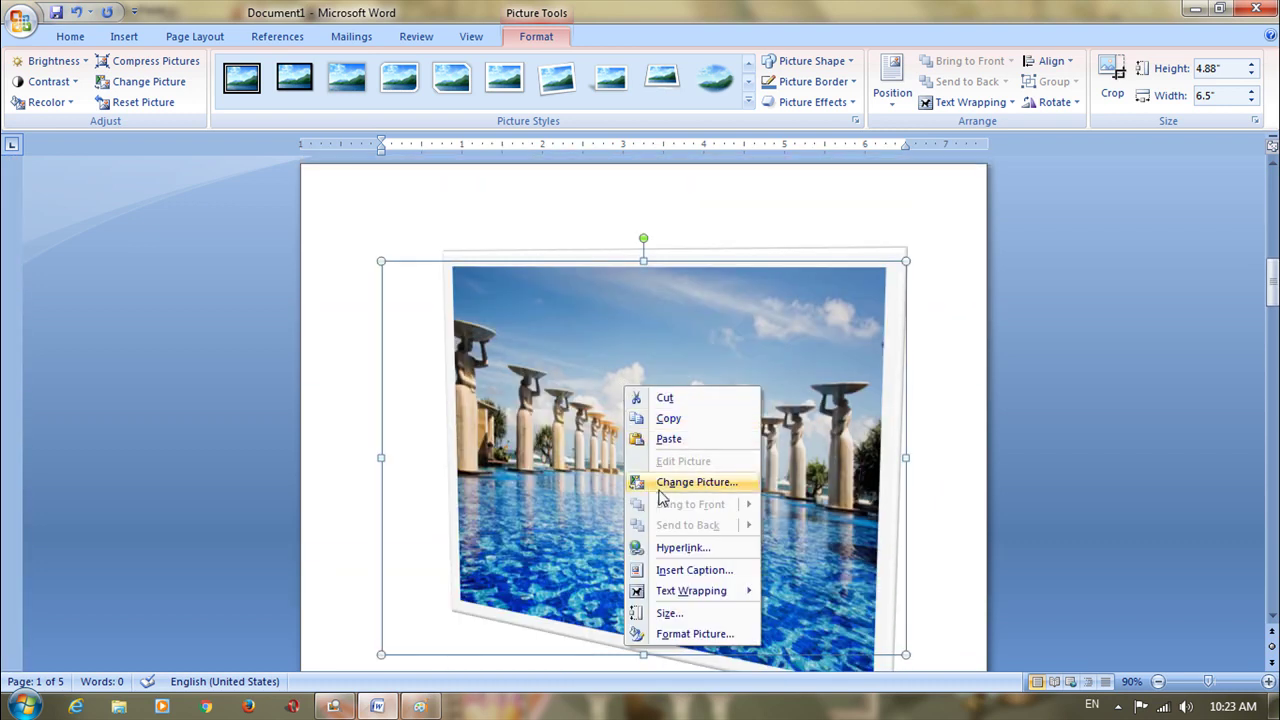
left_click(660, 421)
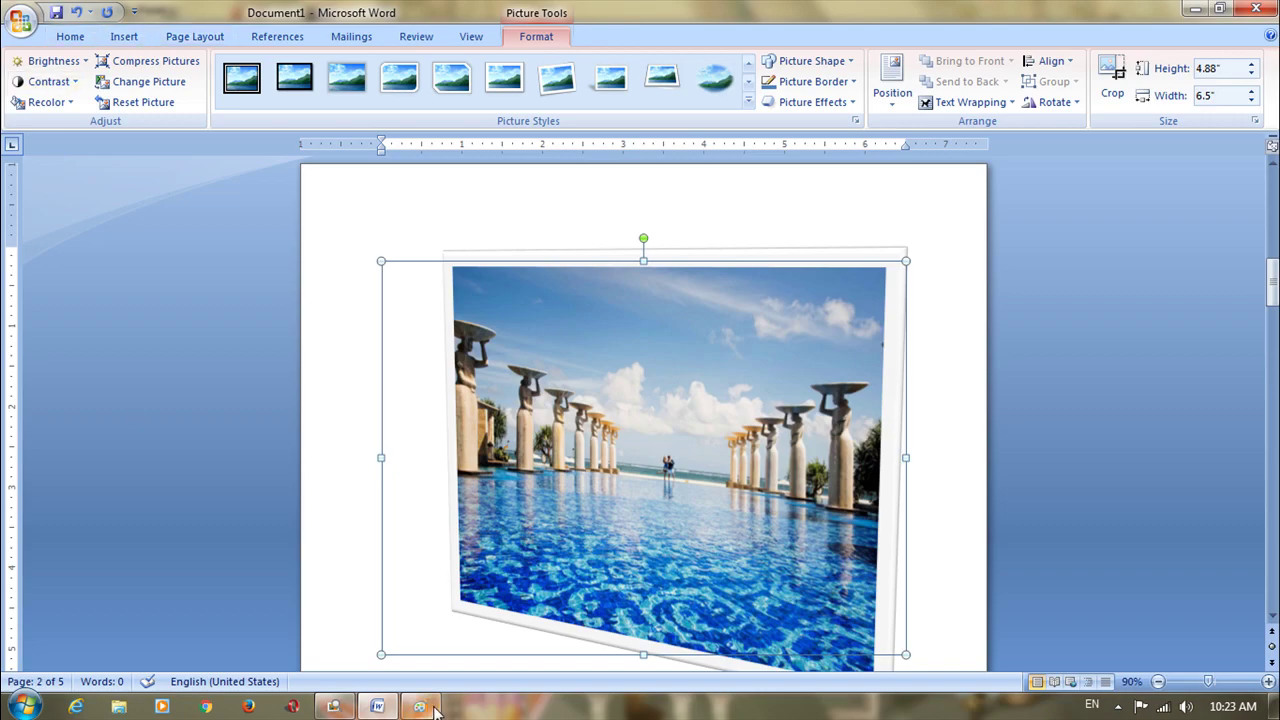
Switch to Paint, paste the statue-lined pool picture over the existing image and crop the canvas to it
left_click(420, 706)
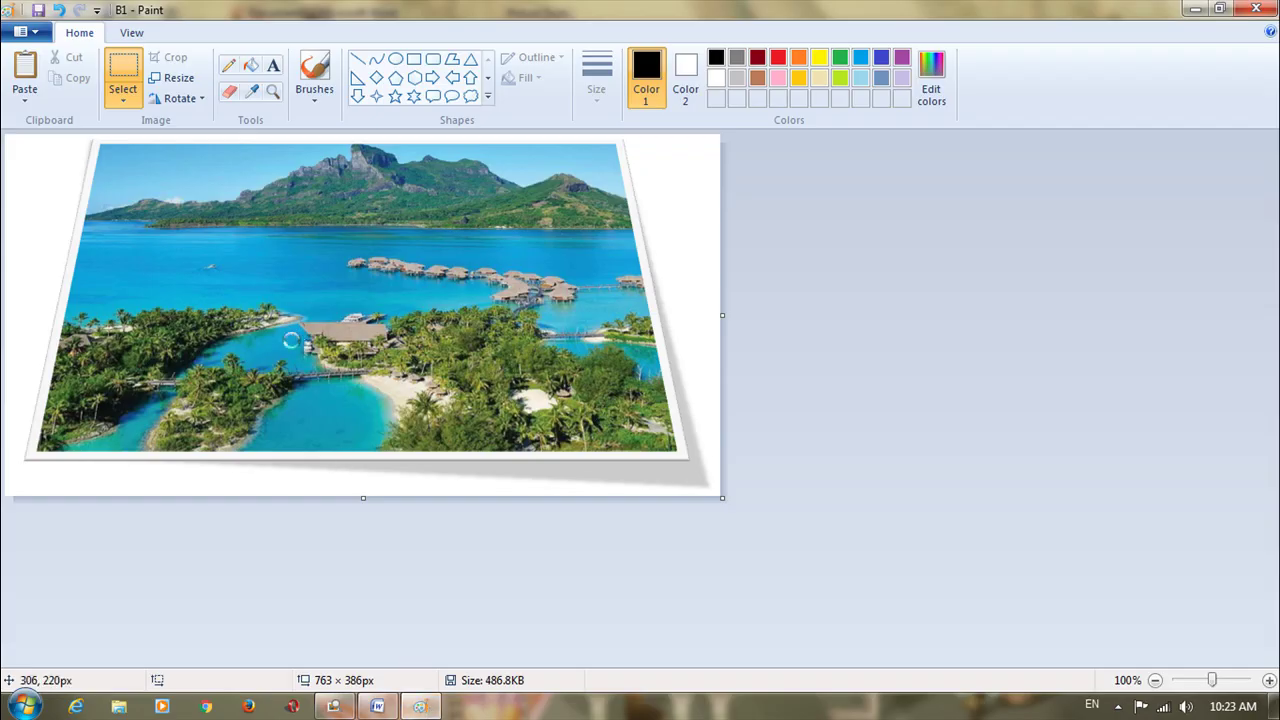
key("ctrl+v")
left_click(168, 58)
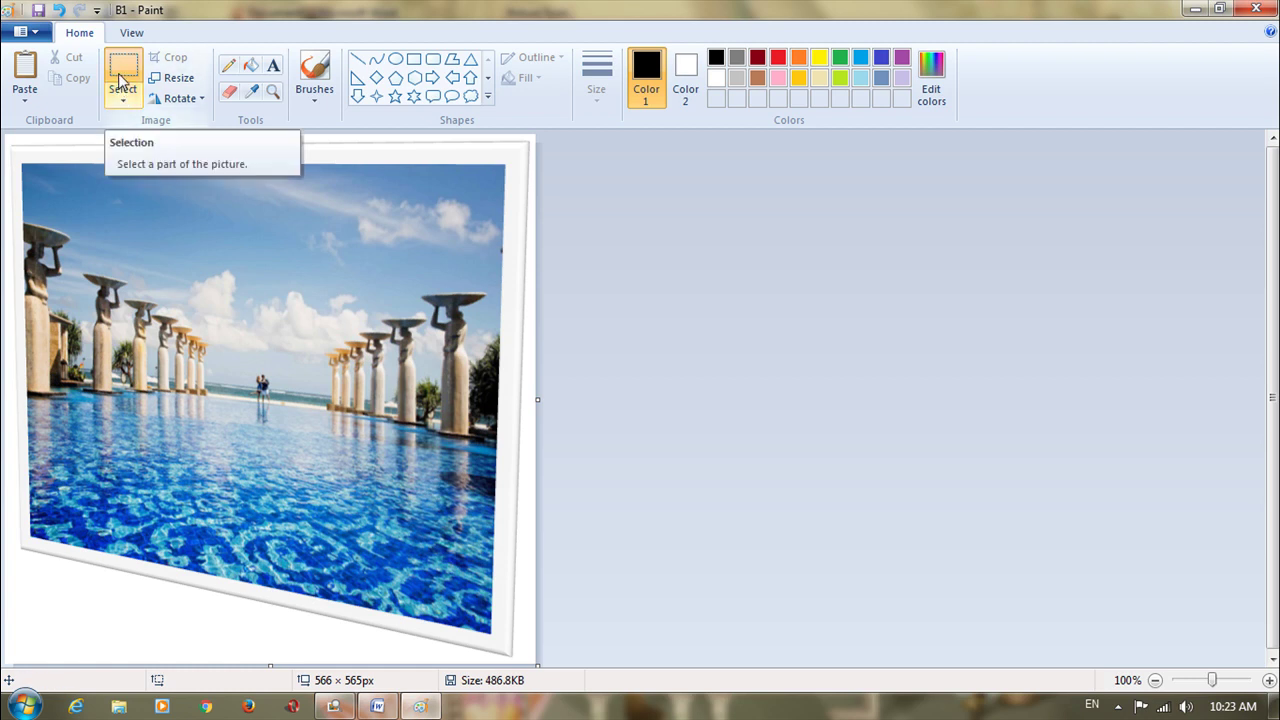
Save the statue-lined pool image as a separate PNG named B2 in the Pictures library
left_click(36, 32)
left_click(58, 189)
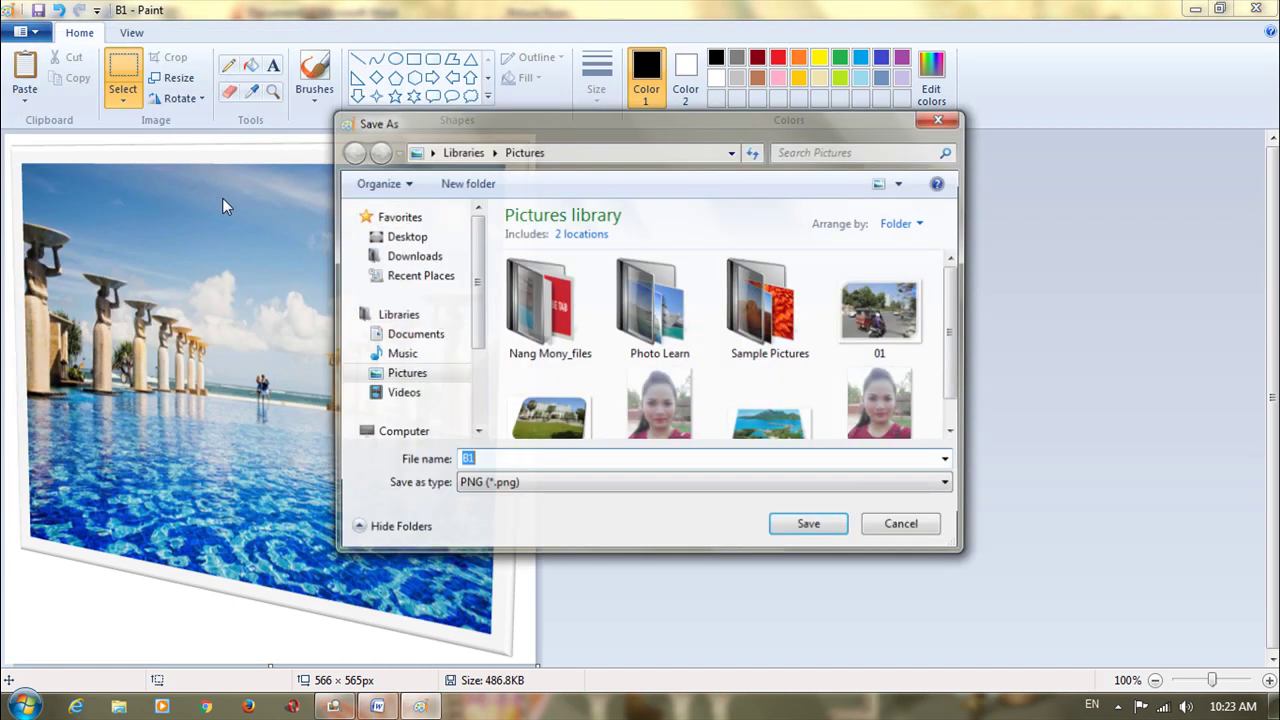
left_click(526, 460)
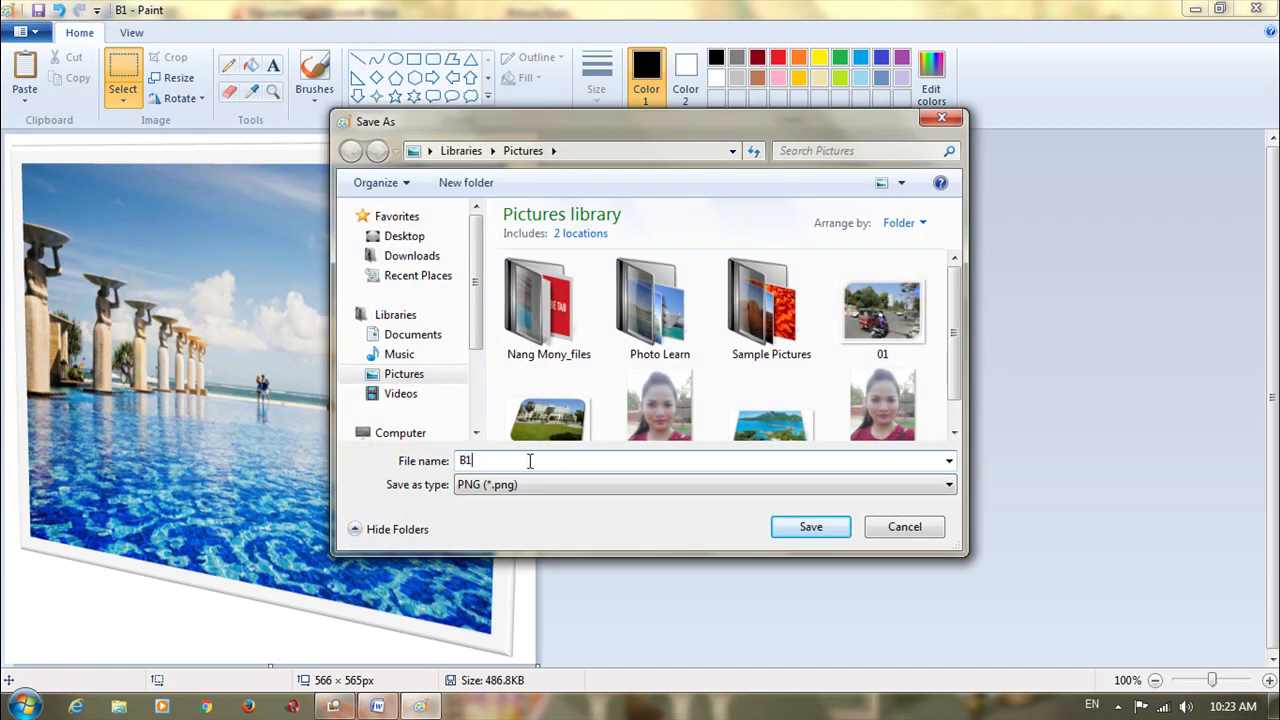
key("BackSpace")
type("2")
left_click(800, 534)
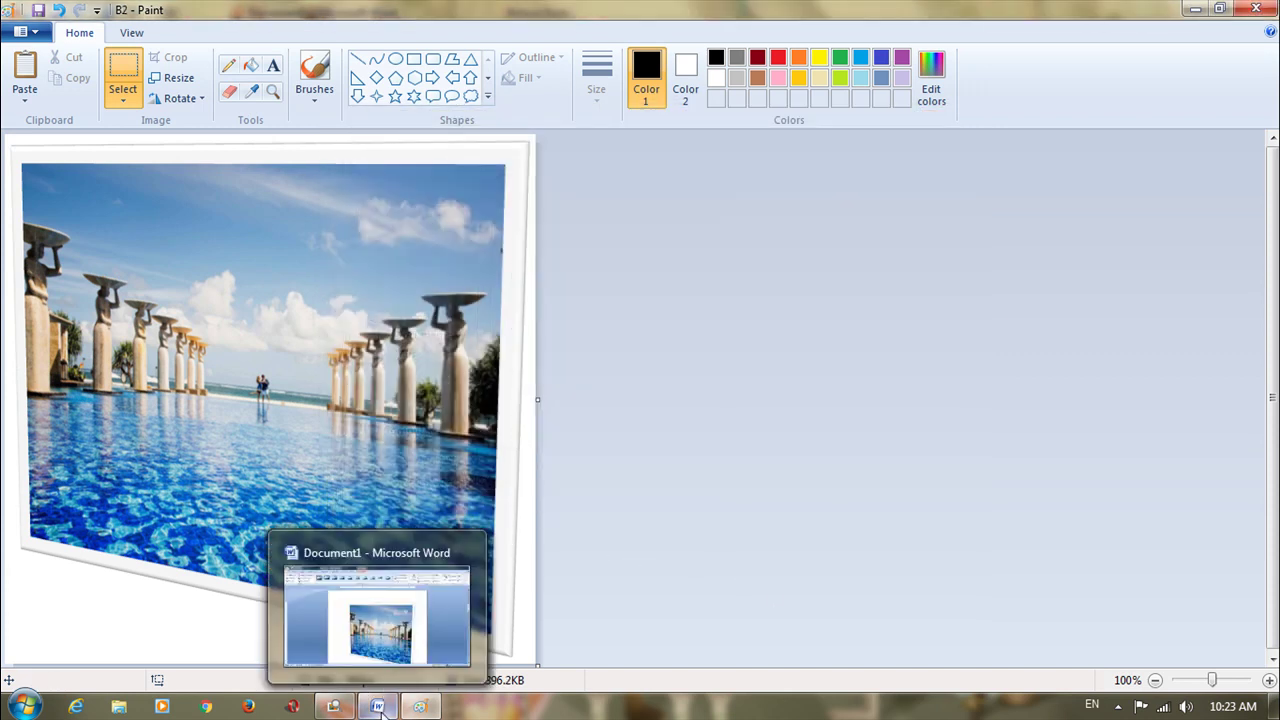
Return to Word and copy the styled beach picture on page 3
left_click(380, 710)
scroll(580, 466, "down", 15)
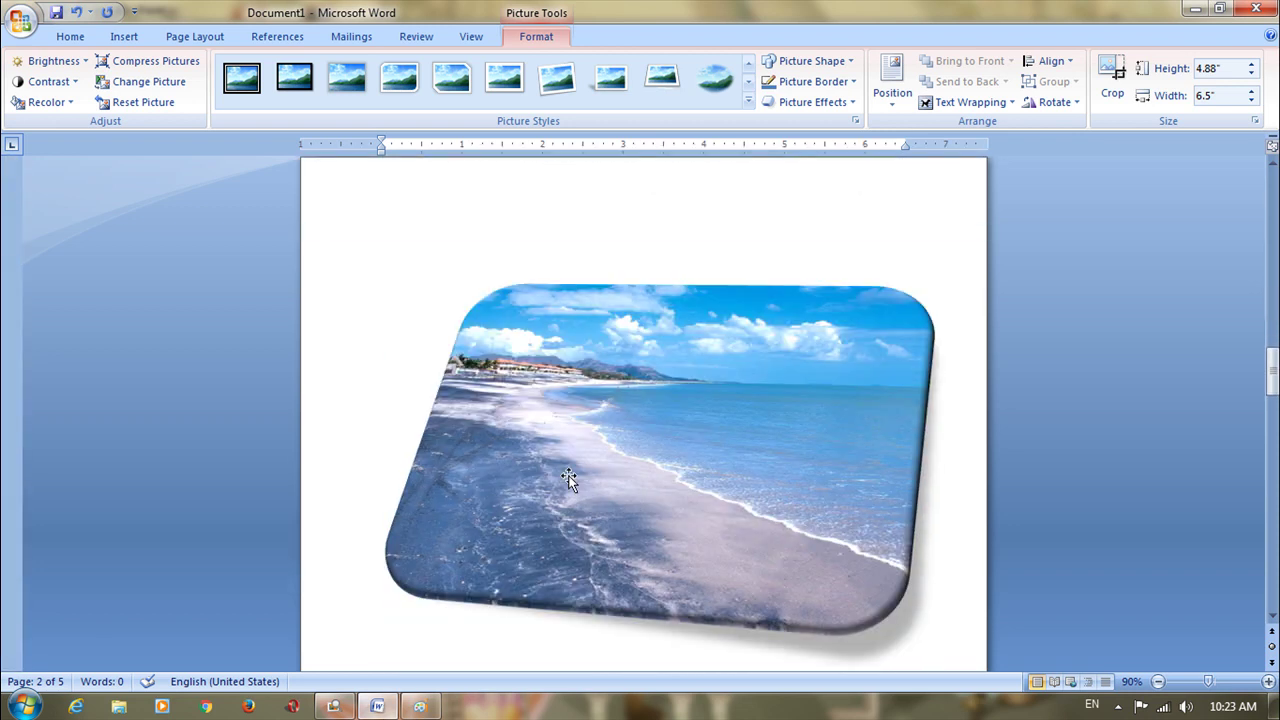
scroll(568, 478, "down", 3)
left_click(576, 360)
right_click(577, 358)
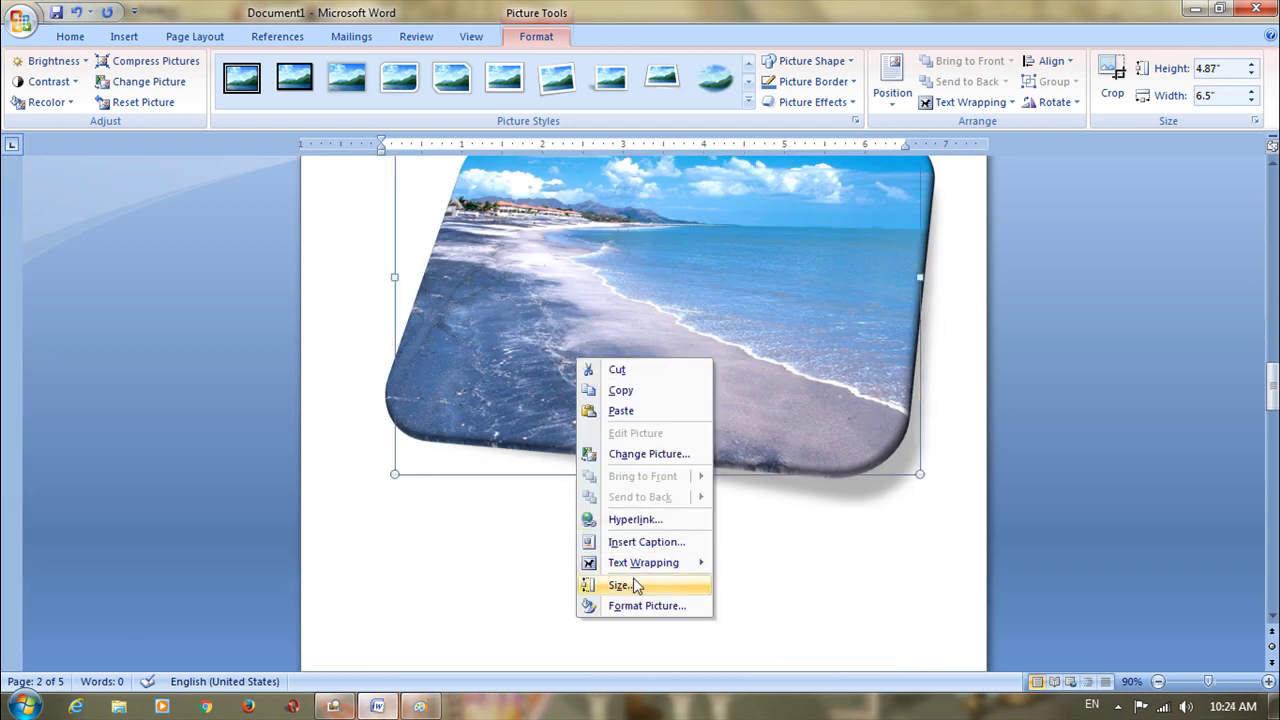
left_click(620, 390)
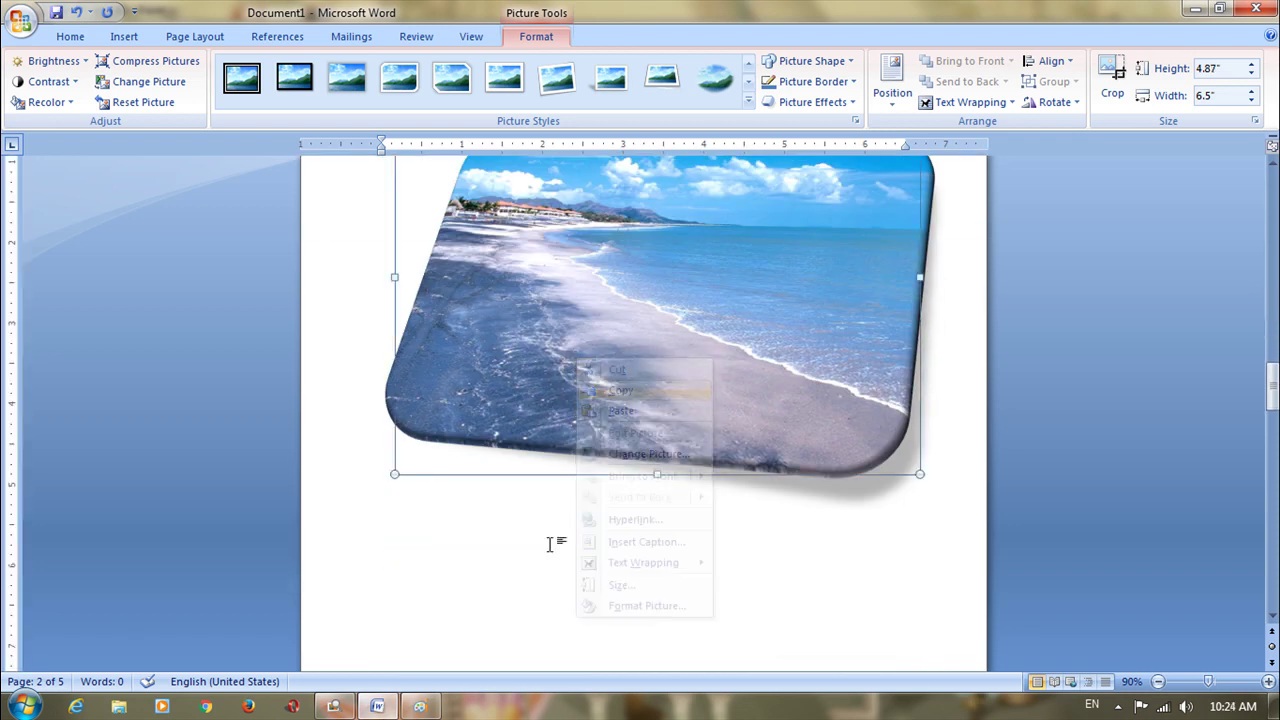
Switch to Paint, paste the styled beach picture over the existing image and crop the canvas to it
left_click(421, 708)
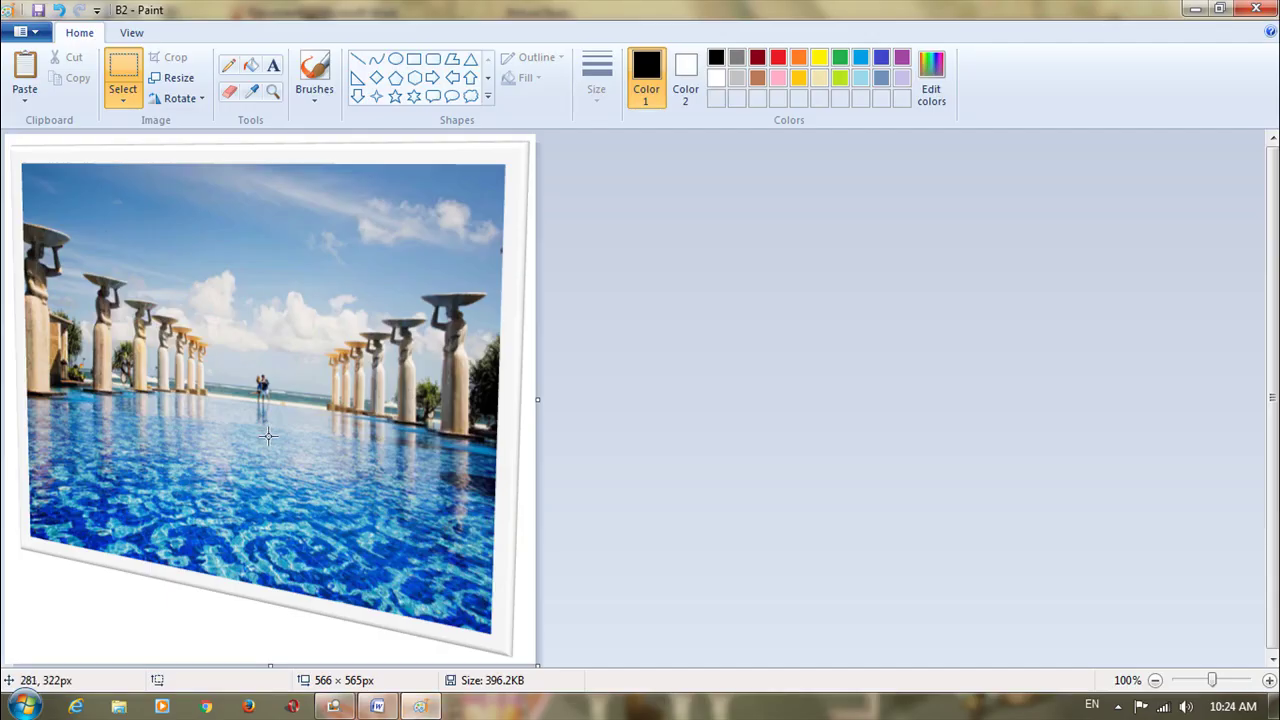
key("ctrl+v")
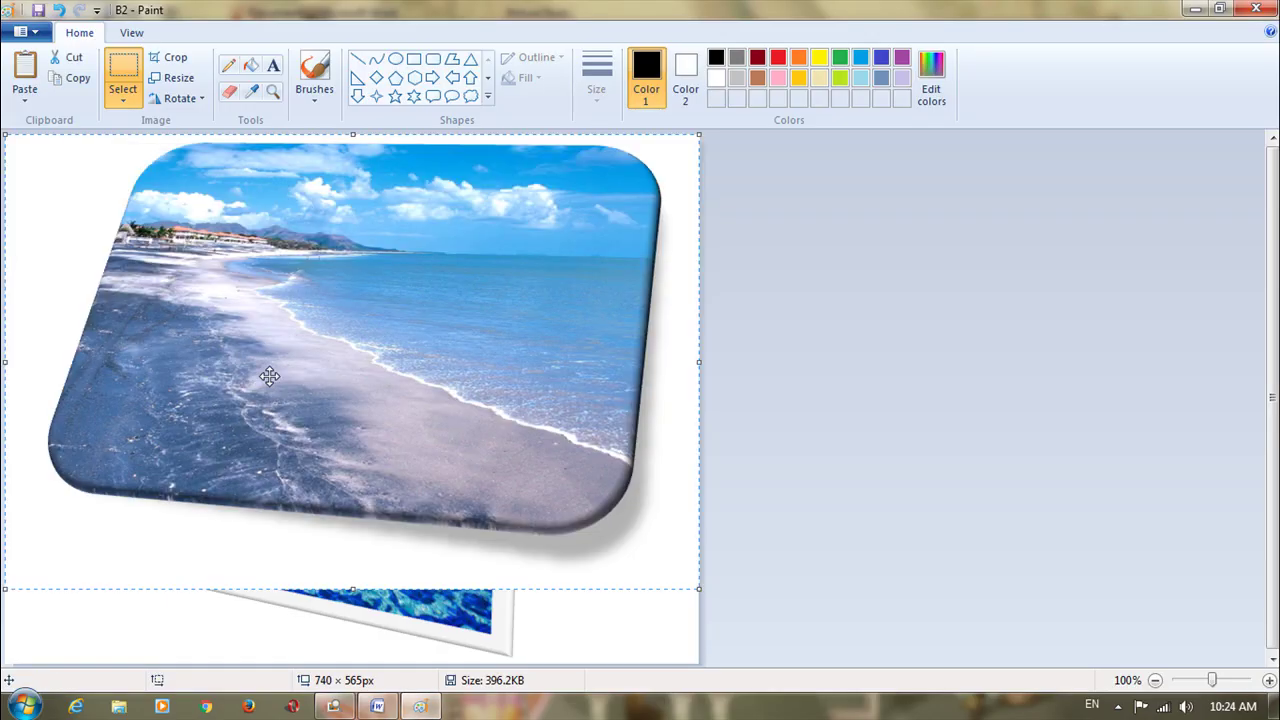
left_click(172, 62)
Save the beach image as a separate PNG named B3 in the Pictures library
left_click(24, 32)
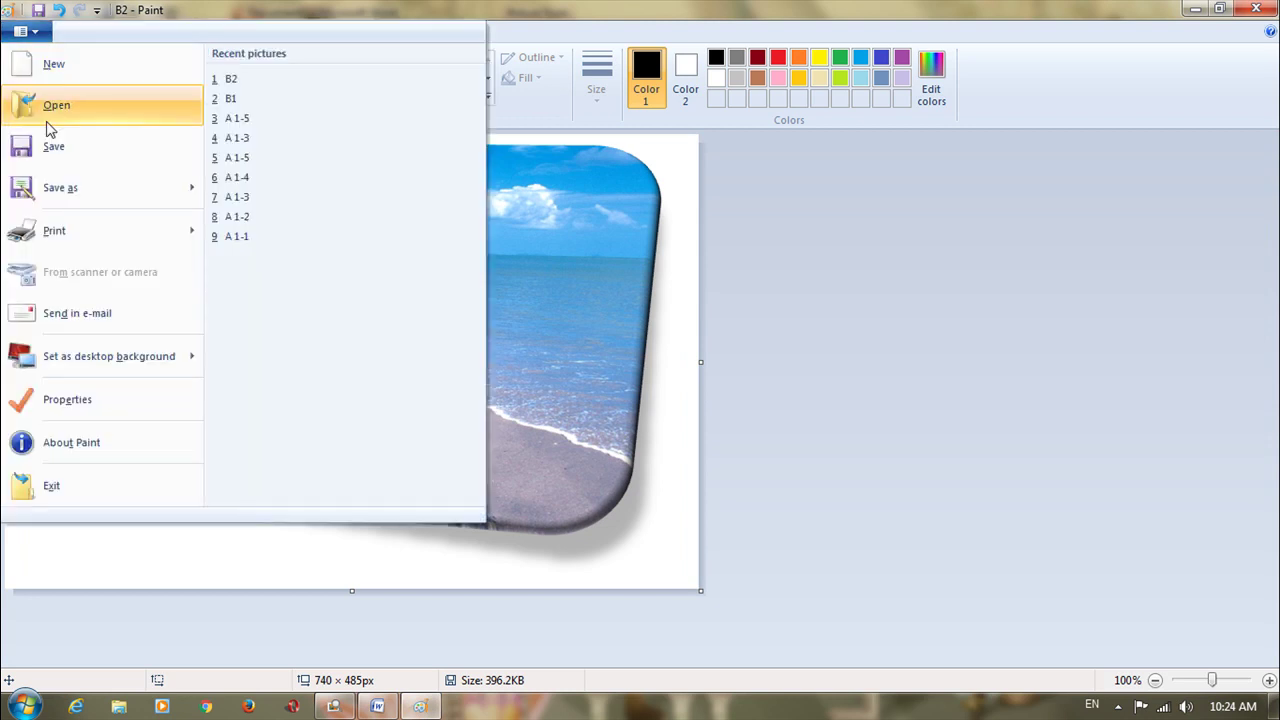
left_click(55, 189)
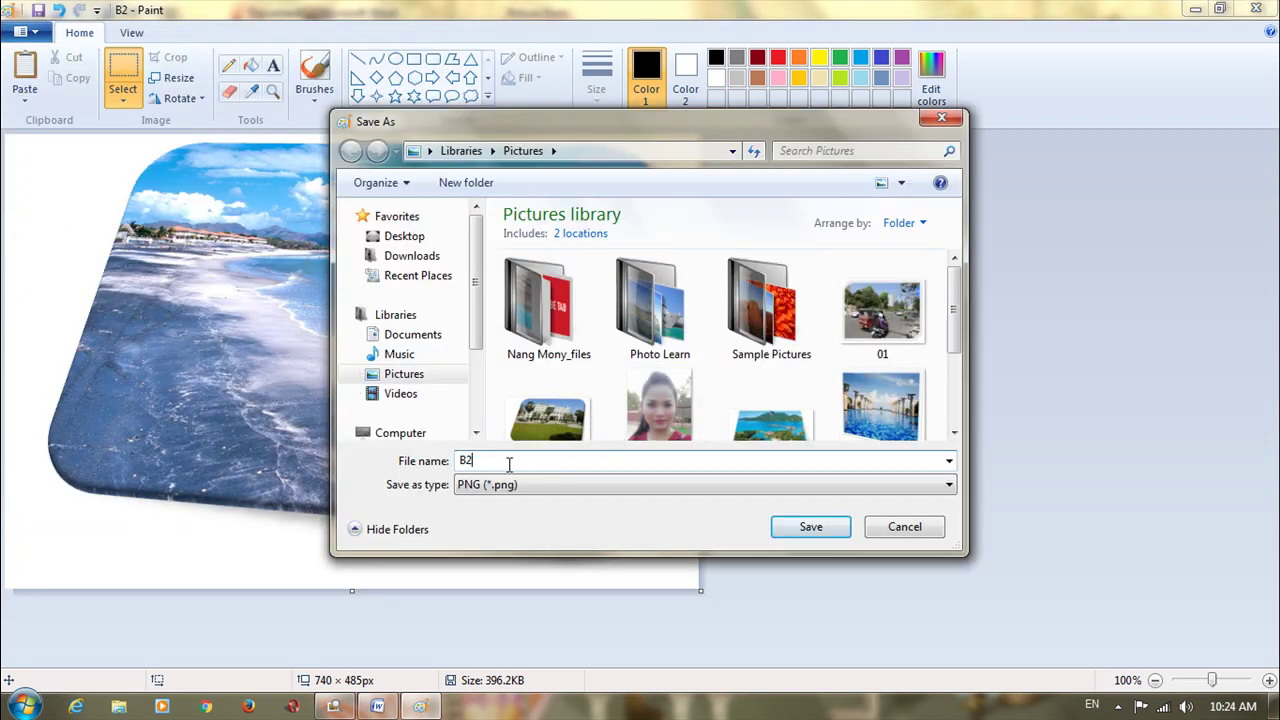
key("BackSpace")
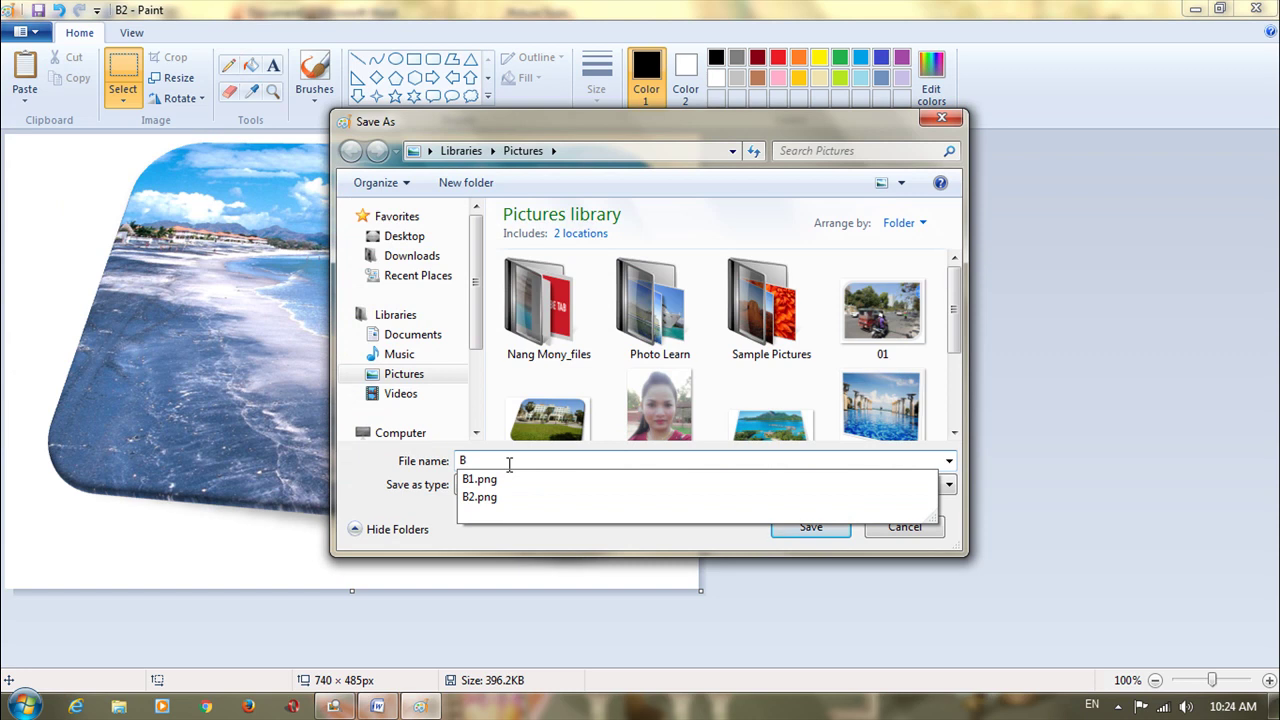
type("3")
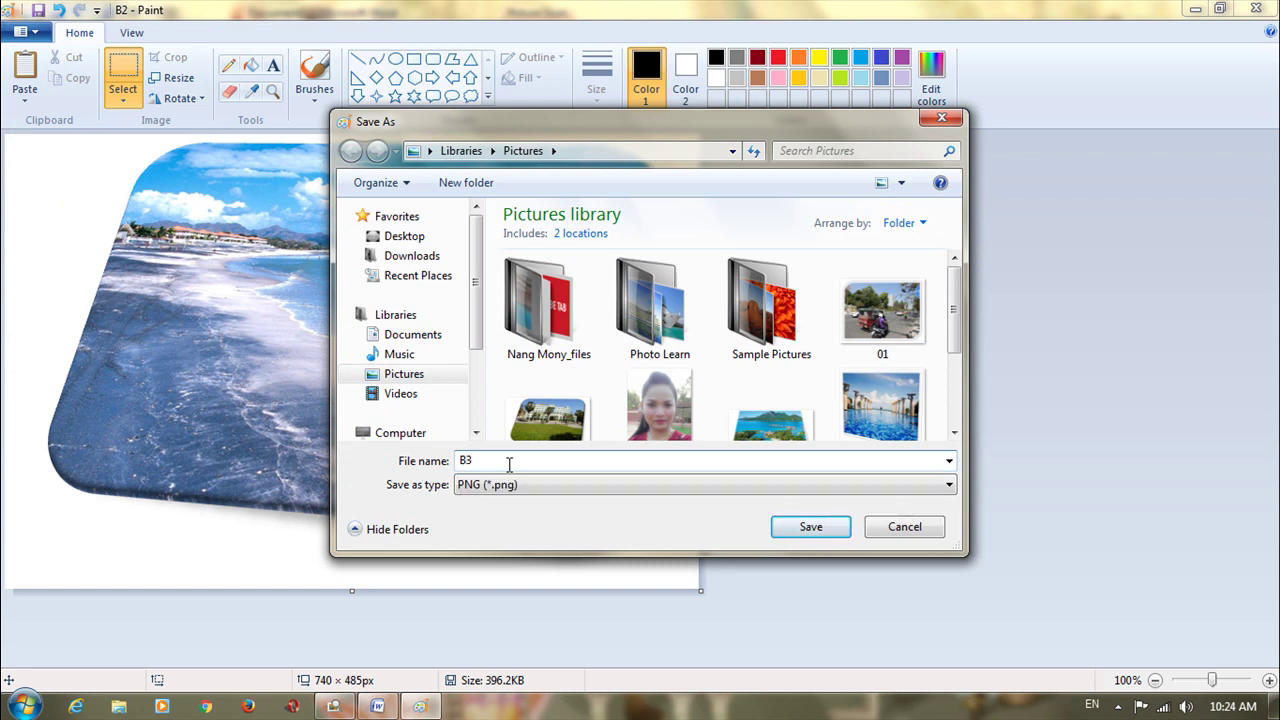
left_click(794, 531)
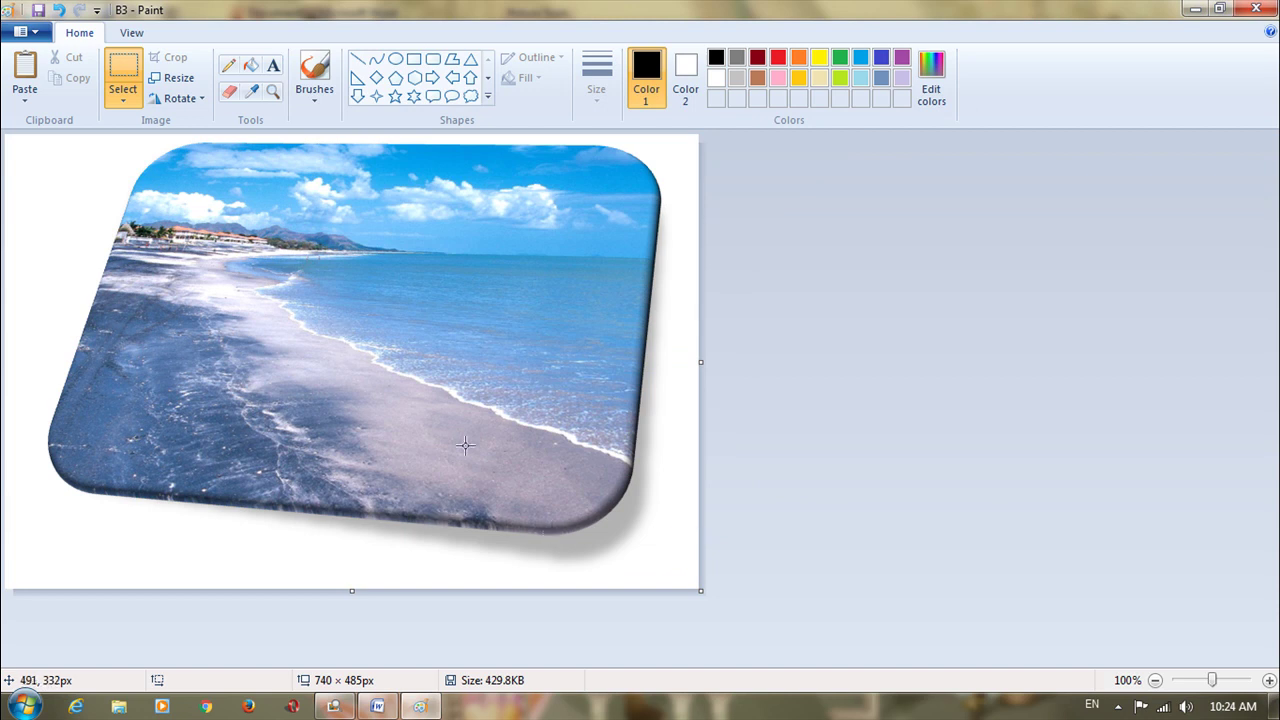
Return to Word and copy the styled snorkeler picture with the reflection on page 4
left_click(377, 706)
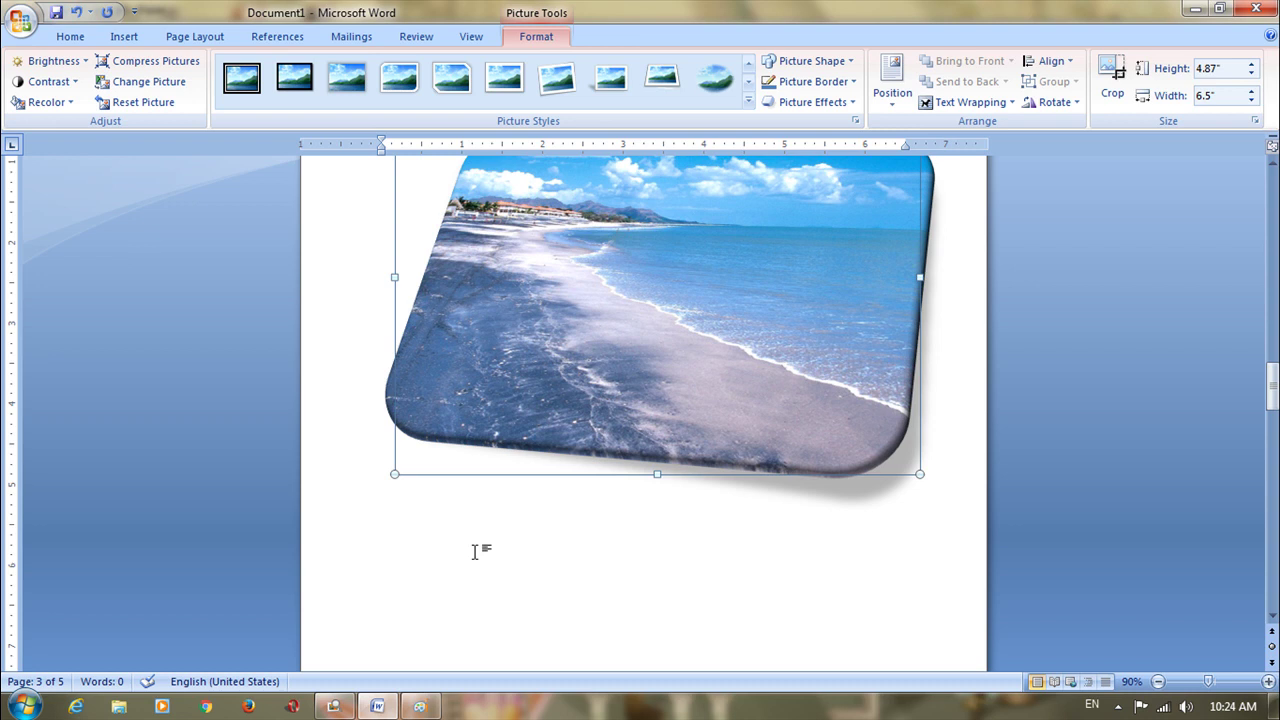
mouse_move(422, 706)
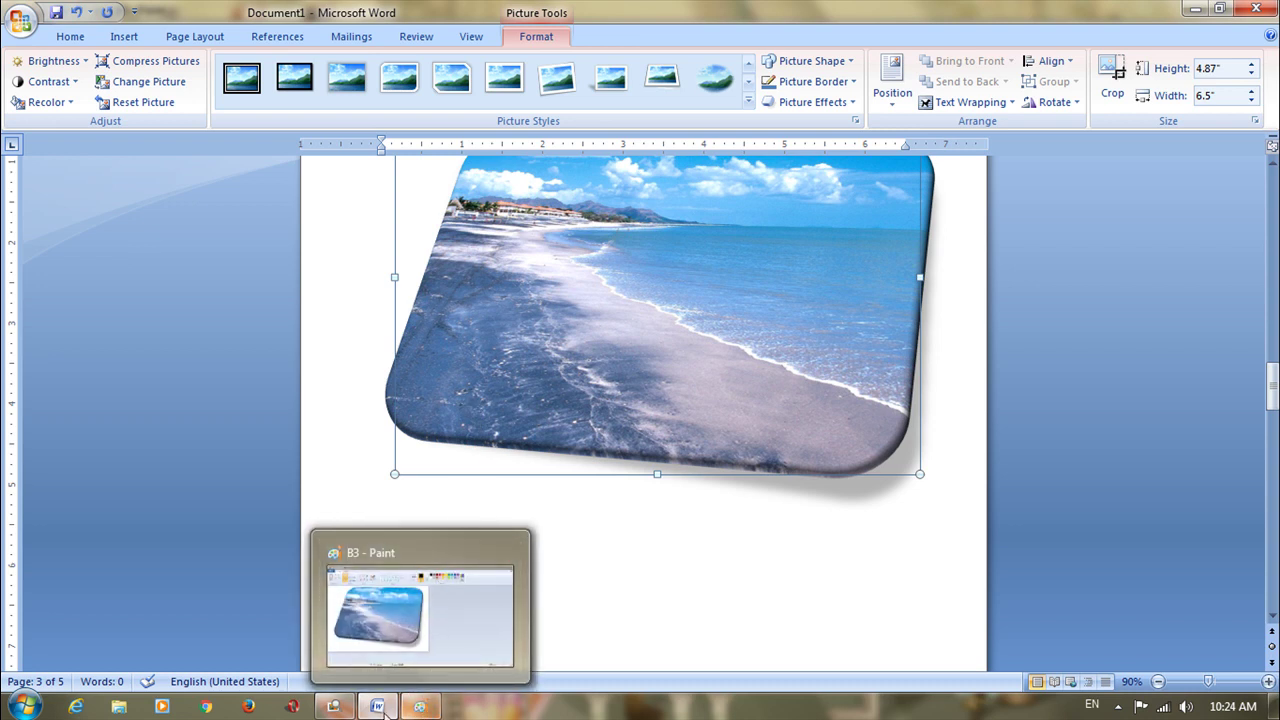
left_click(386, 710)
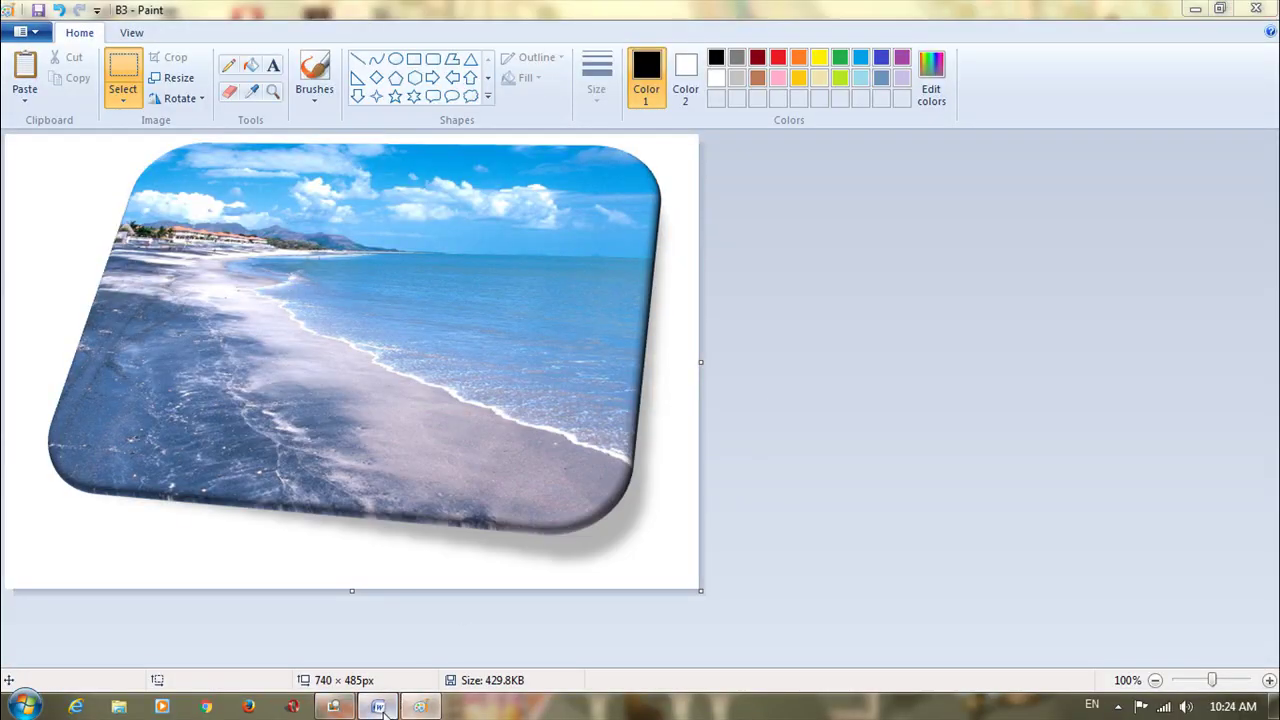
left_click(383, 710)
scroll(524, 455, "down", 4)
scroll(527, 463, "down", 12)
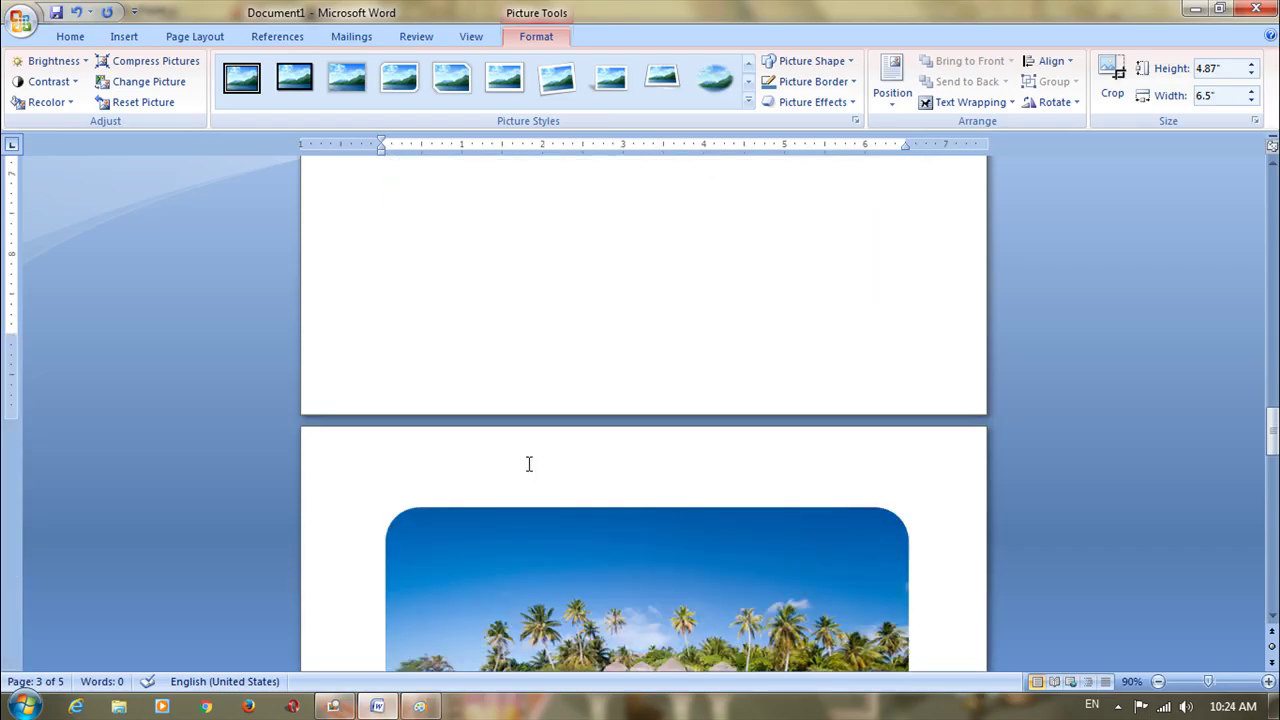
left_click(551, 410)
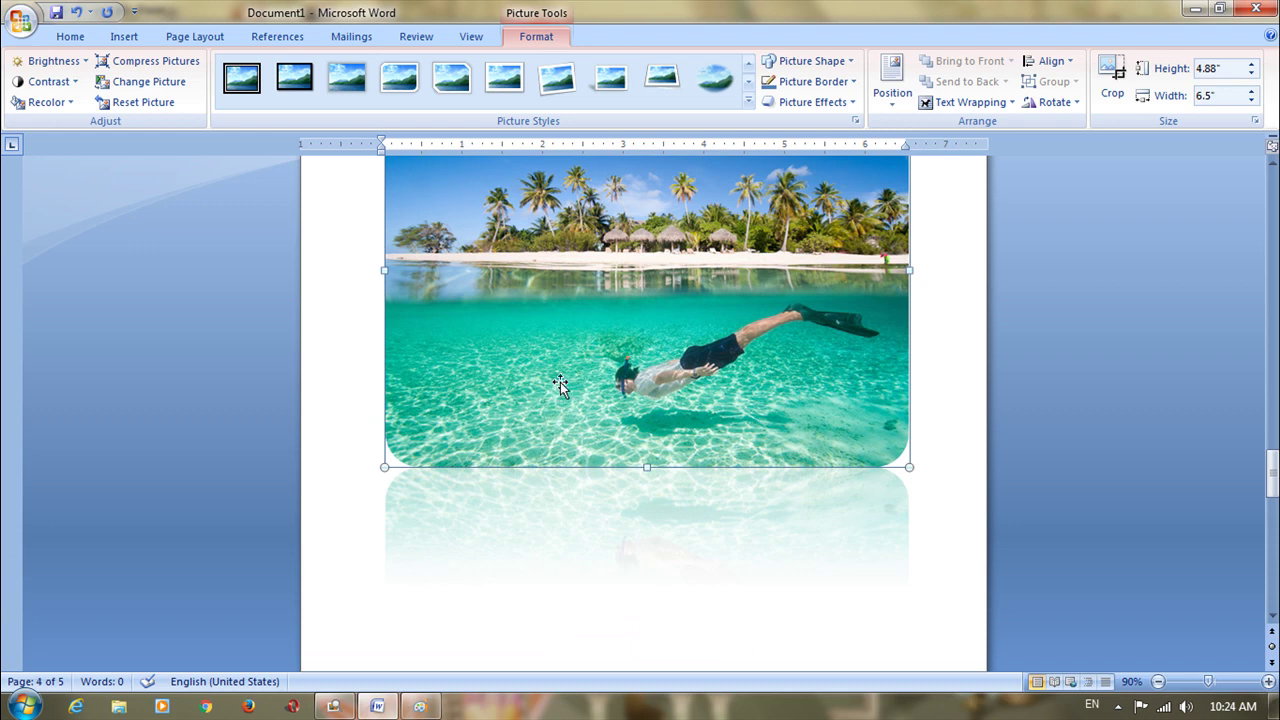
right_click(561, 380)
left_click(600, 418)
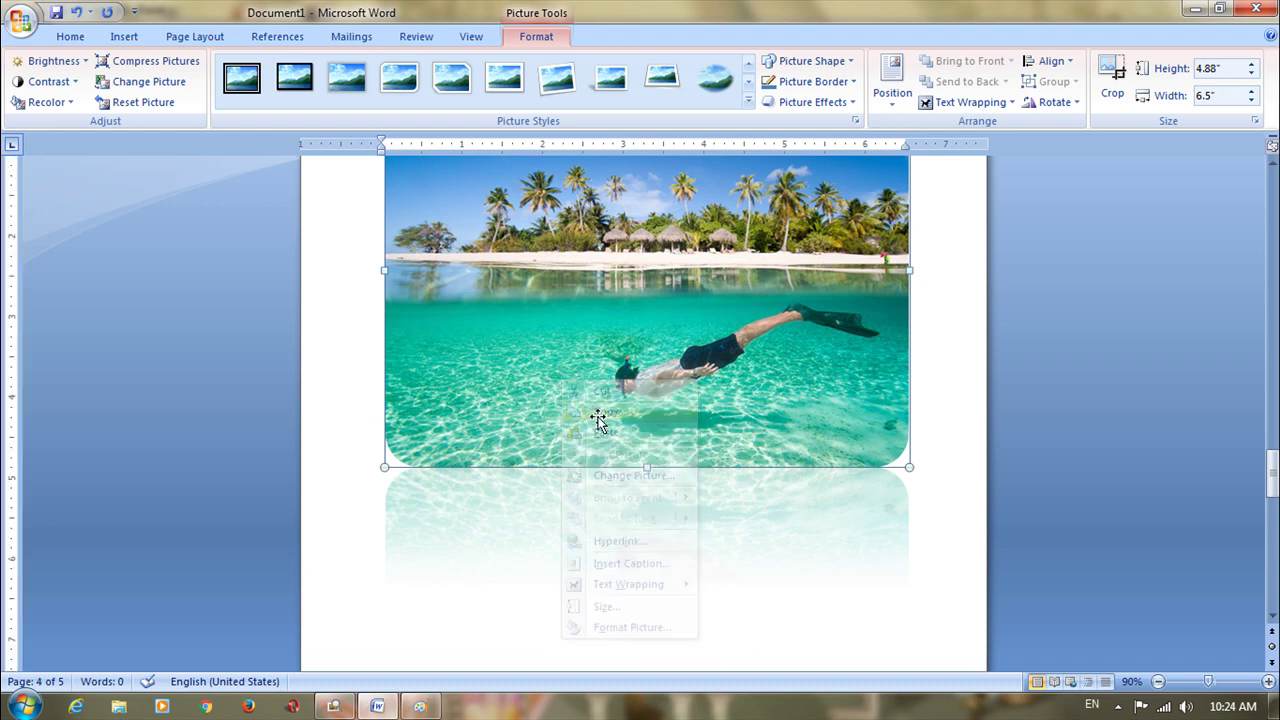
Switch to Paint, paste the snorkeler picture over the beach image and crop the canvas to it
left_click(428, 708)
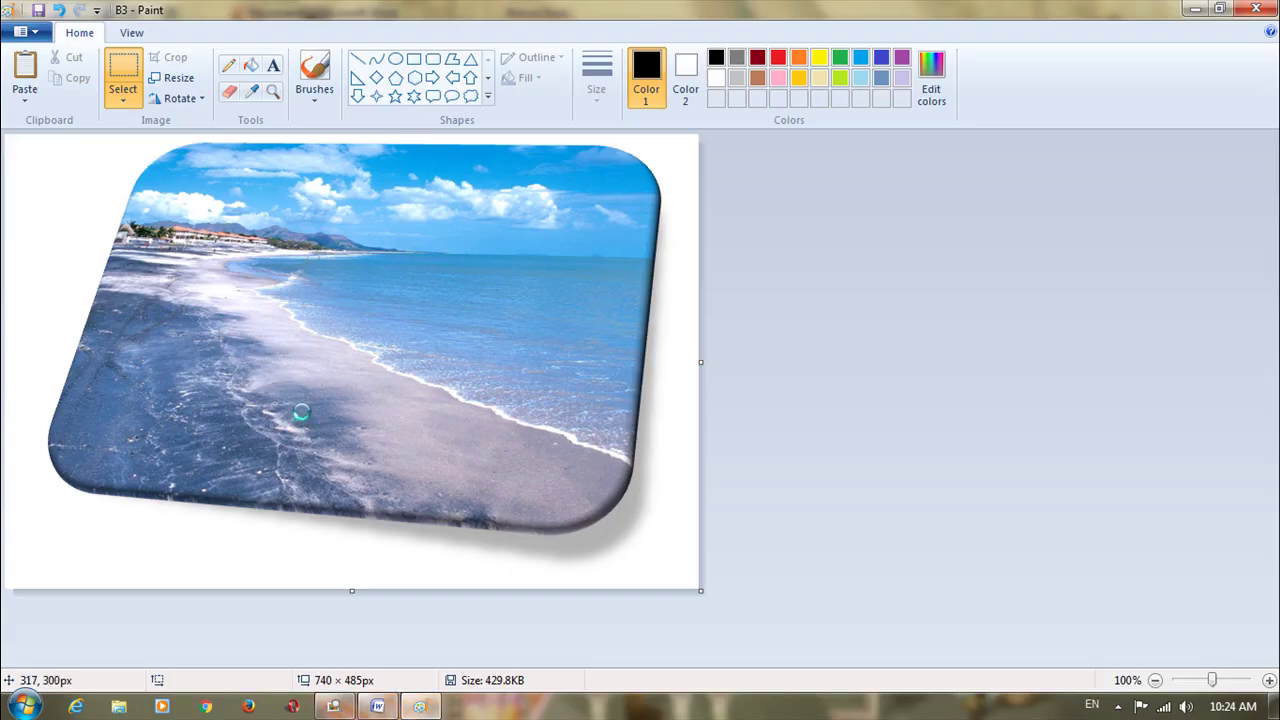
key("ctrl+v")
left_click(170, 58)
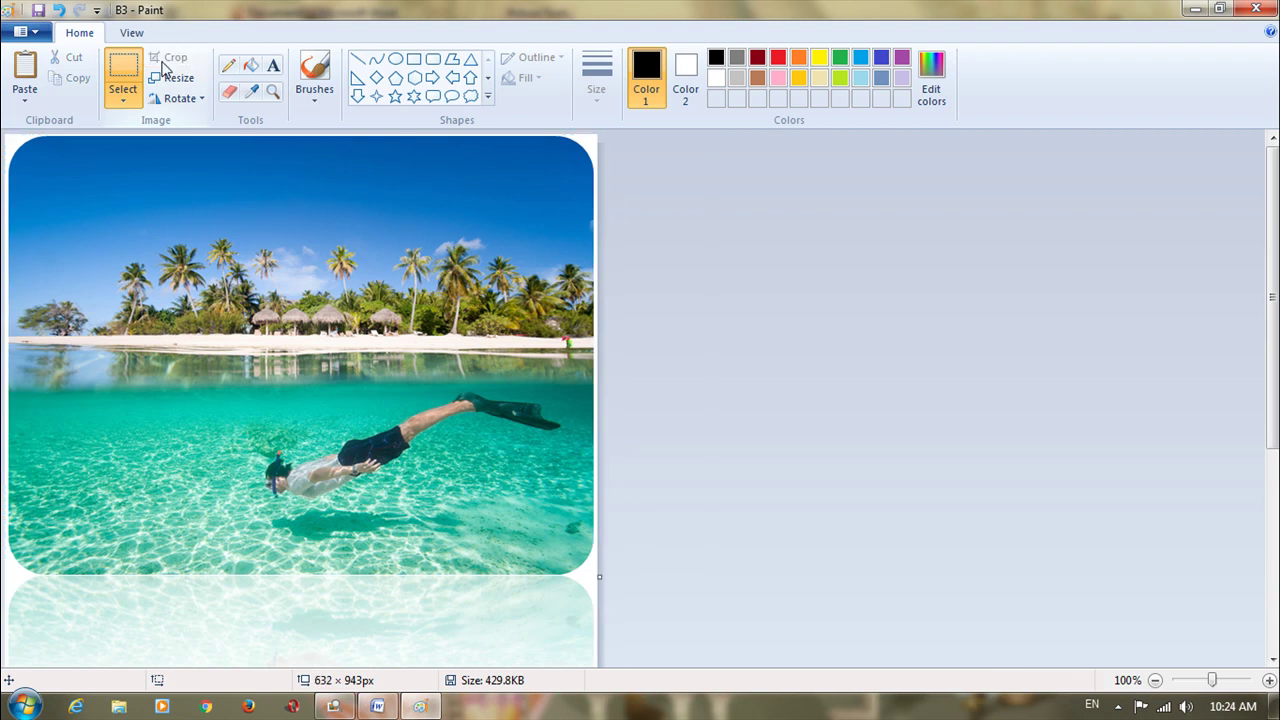
Save the snorkeler image as a separate PNG named B4 in the Pictures library
left_click(31, 33)
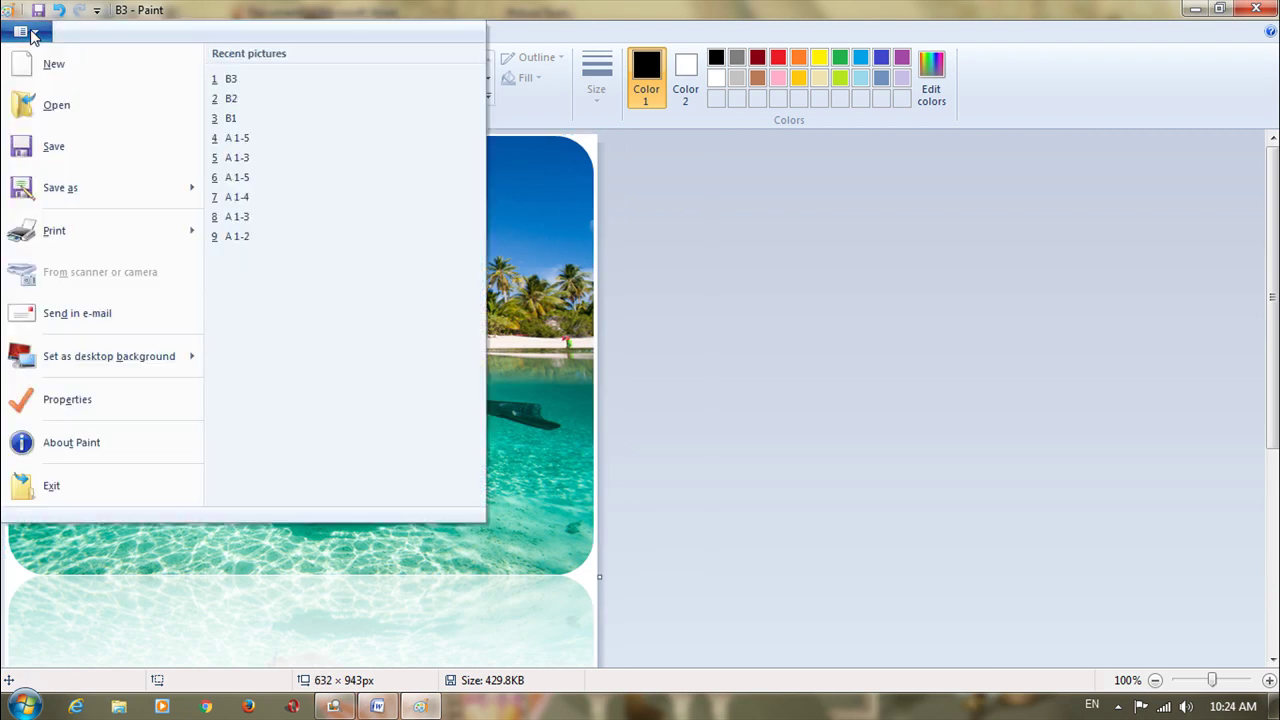
mouse_move(70, 193)
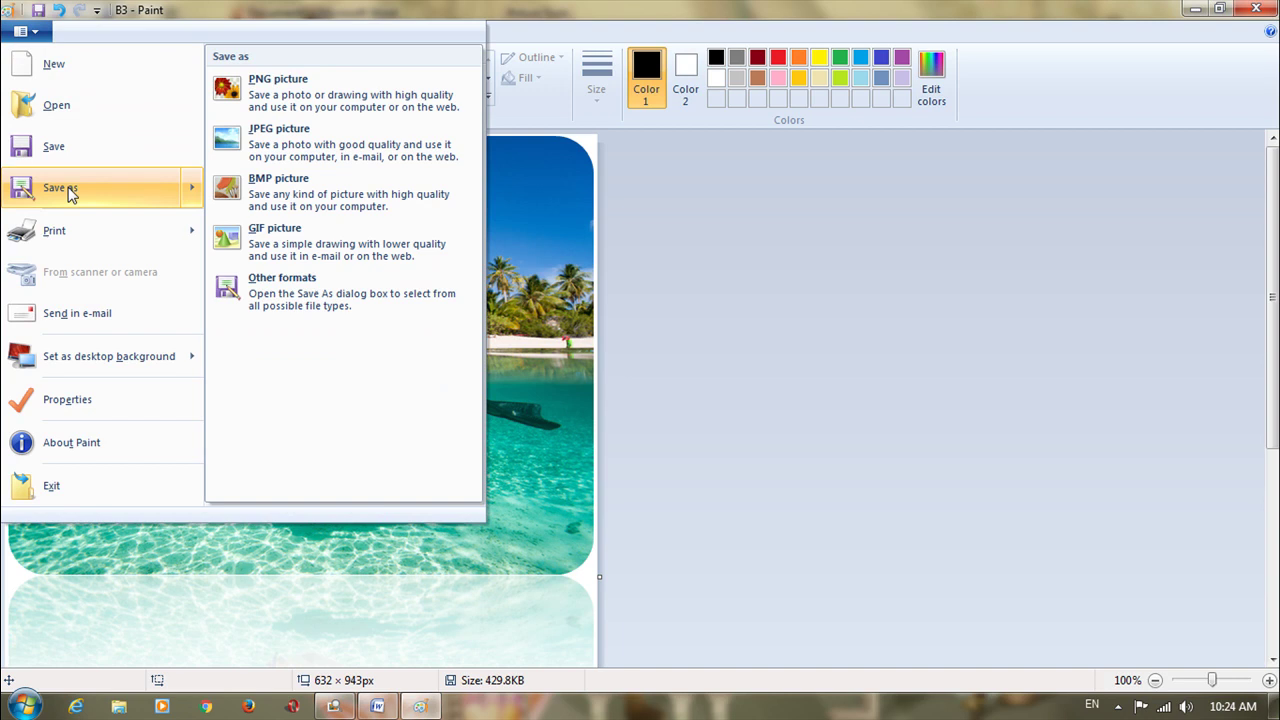
left_click(70, 193)
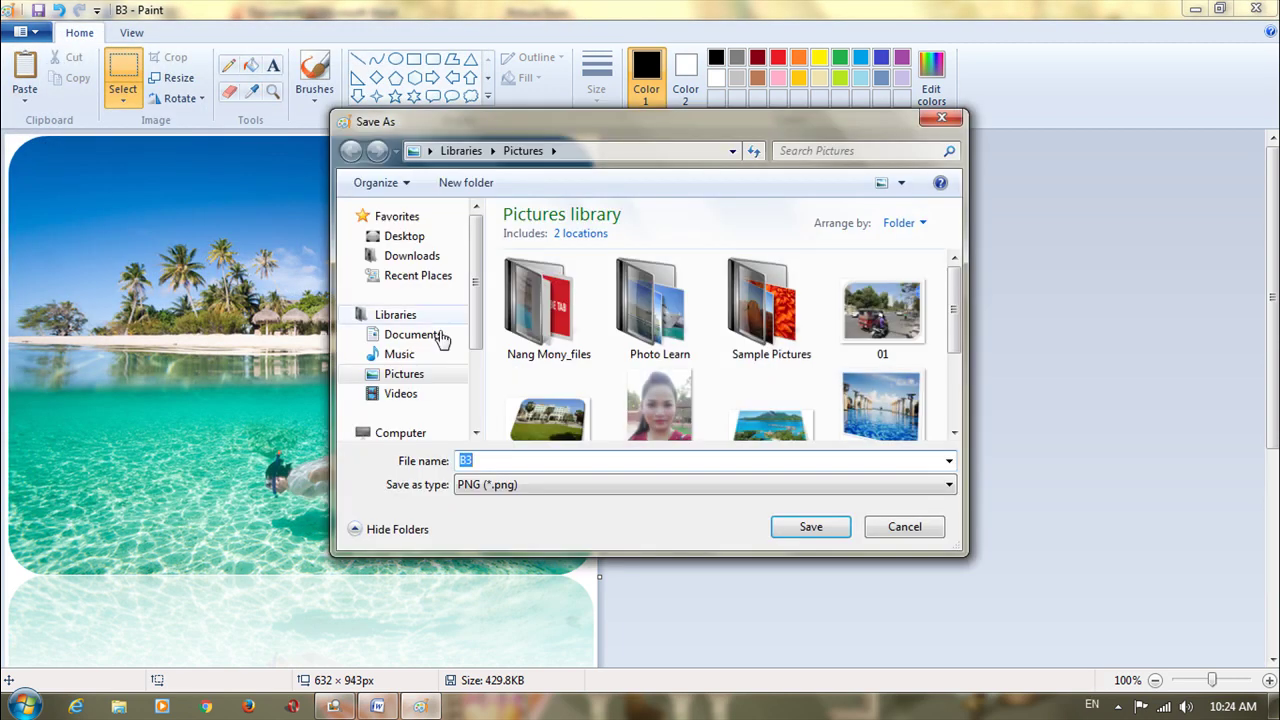
left_click(510, 464)
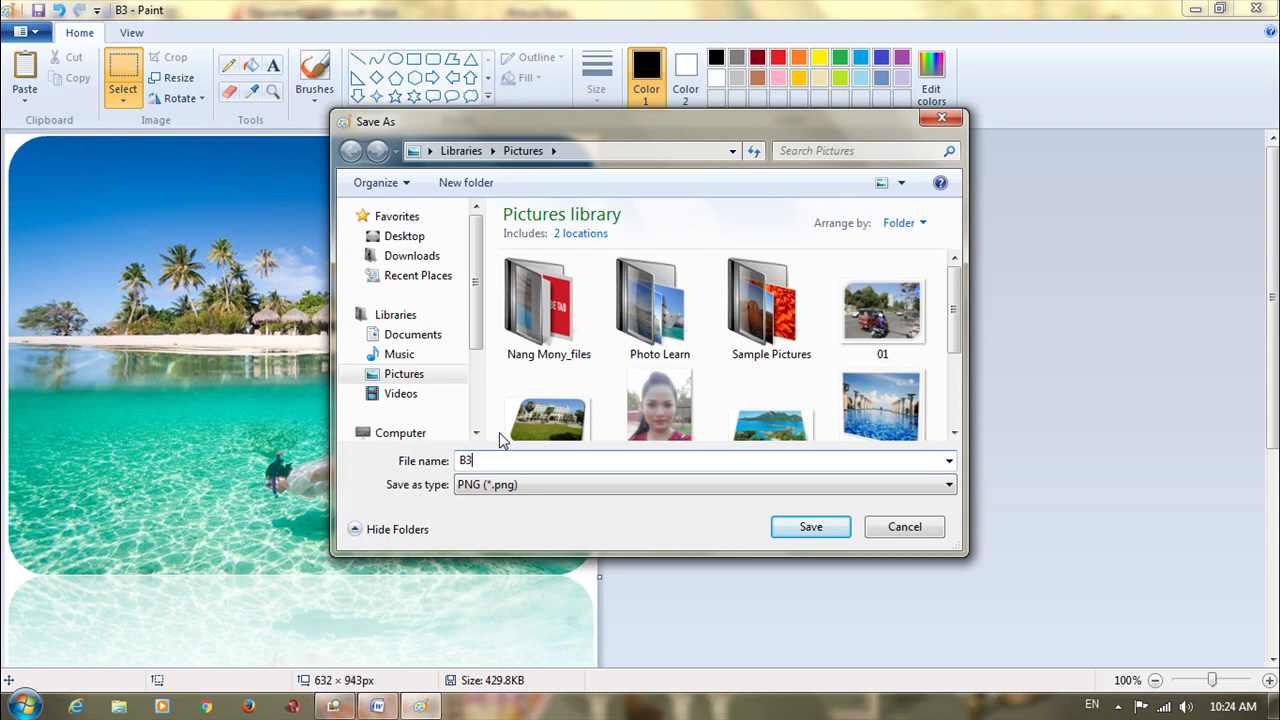
key("BackSpace")
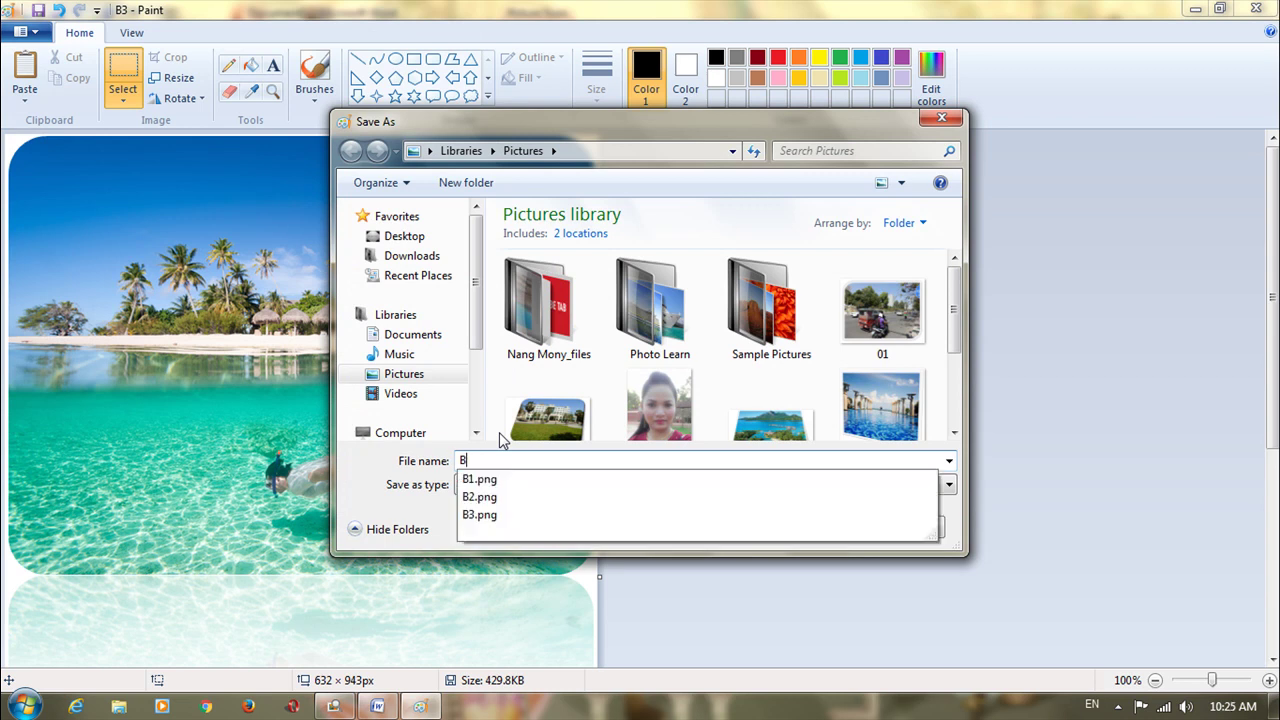
type("4")
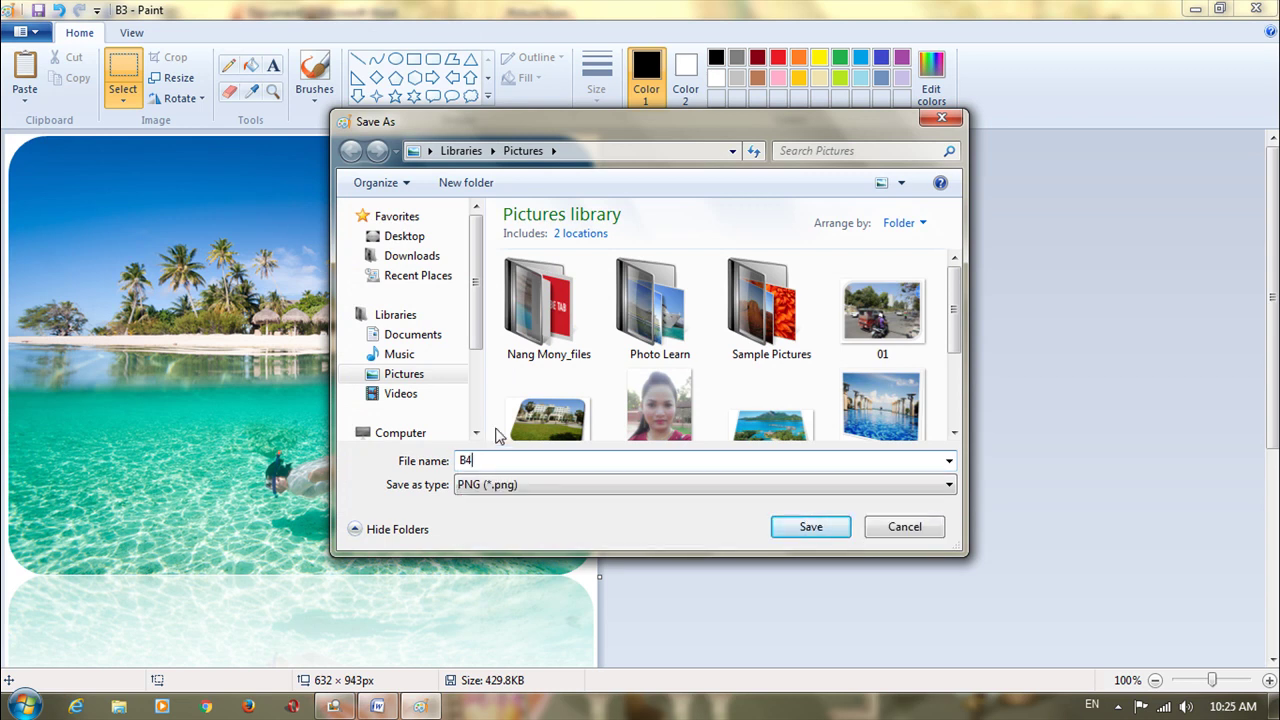
left_click(805, 528)
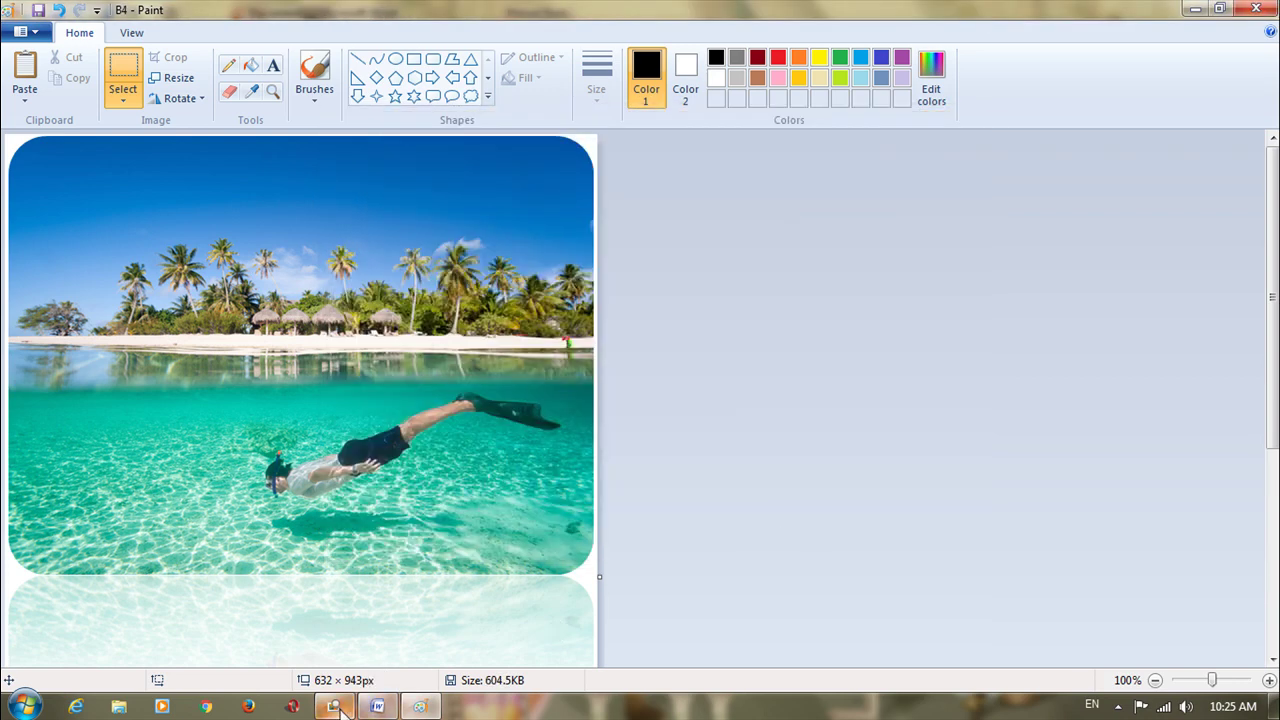
Close Paint and view picture B1 from the Pictures library's B01 folder in a maximized image viewer
key("alt+F4")
double_click(238, 205)
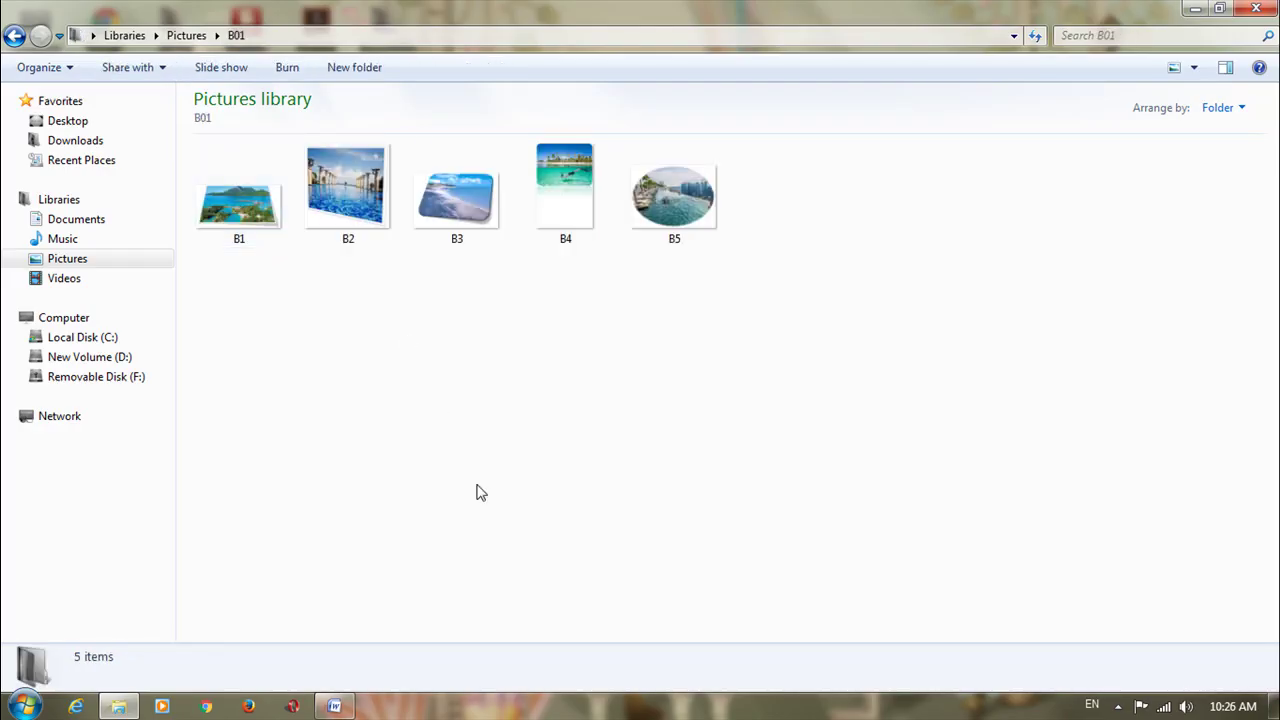
double_click(250, 190)
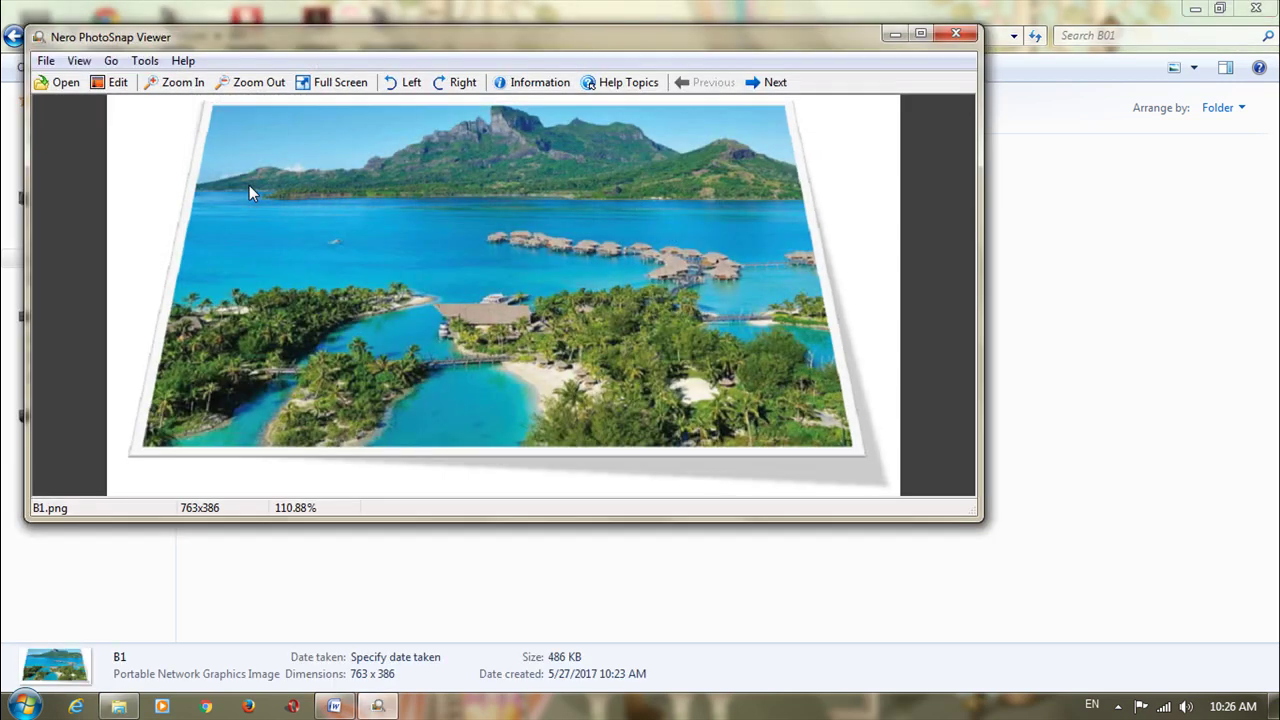
left_click(920, 34)
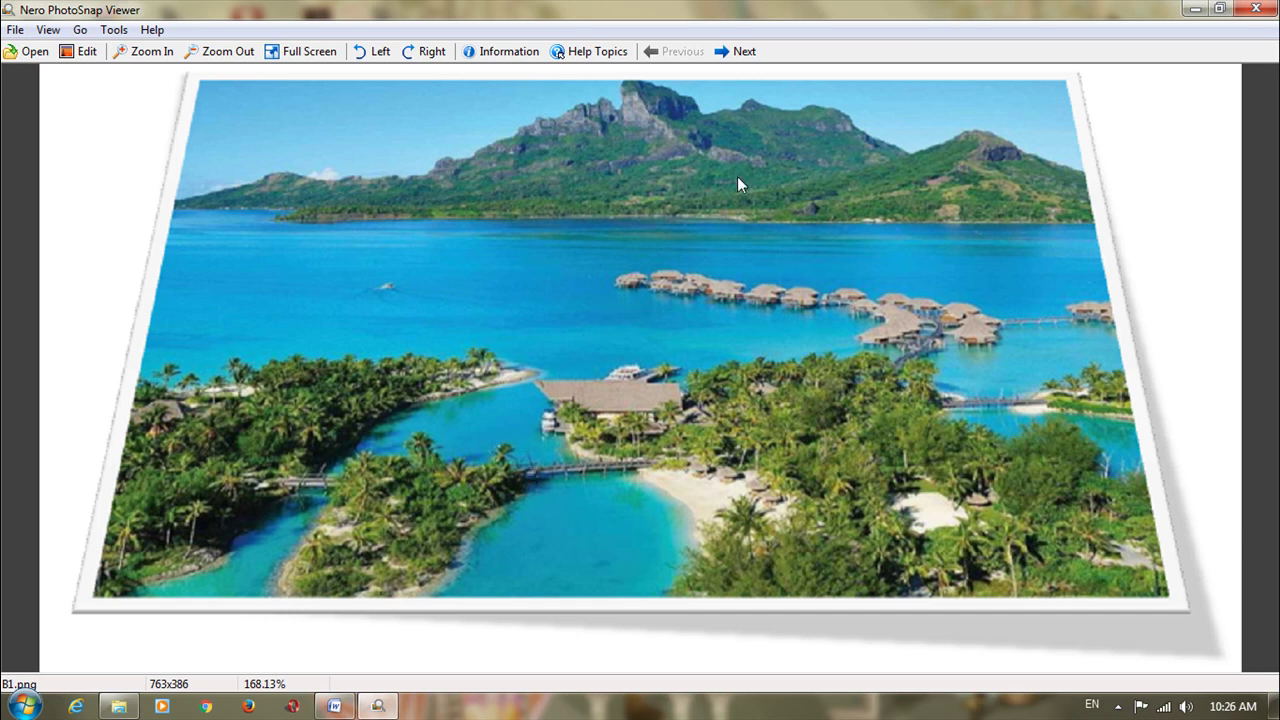
Browse through the saved pictures B2 to B5 in the image viewer and close it
left_click(743, 53)
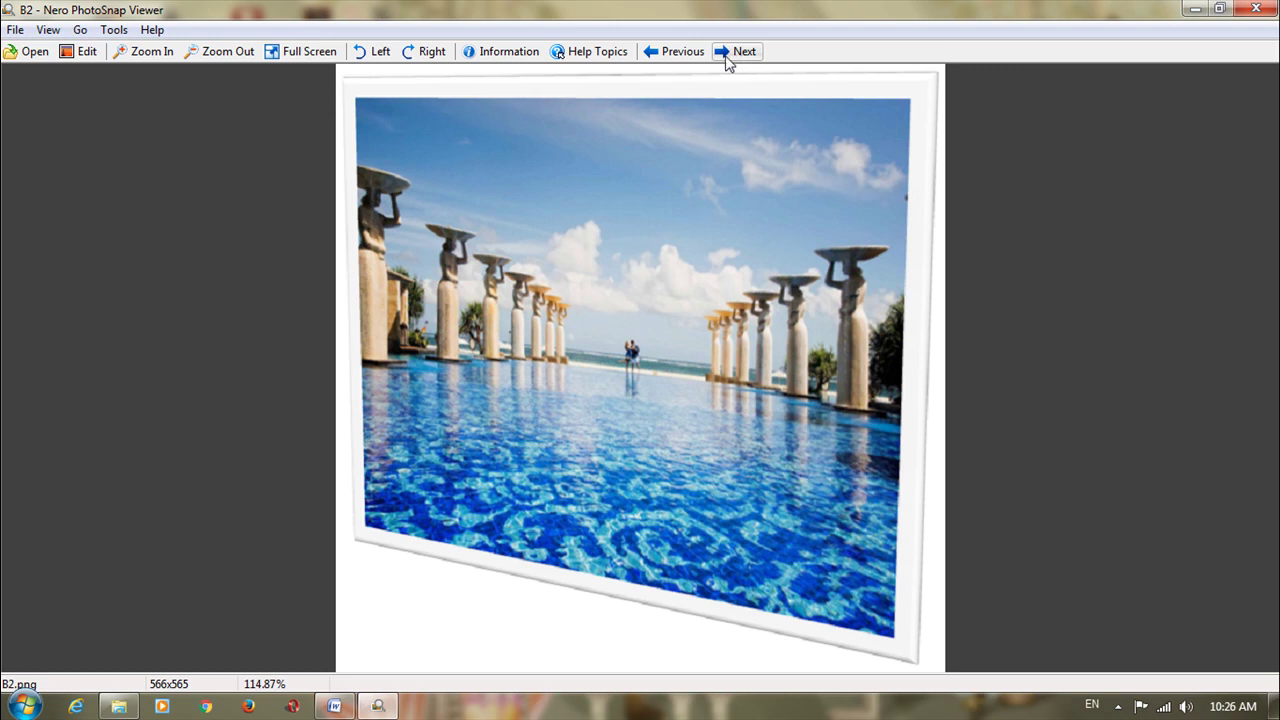
left_click(740, 56)
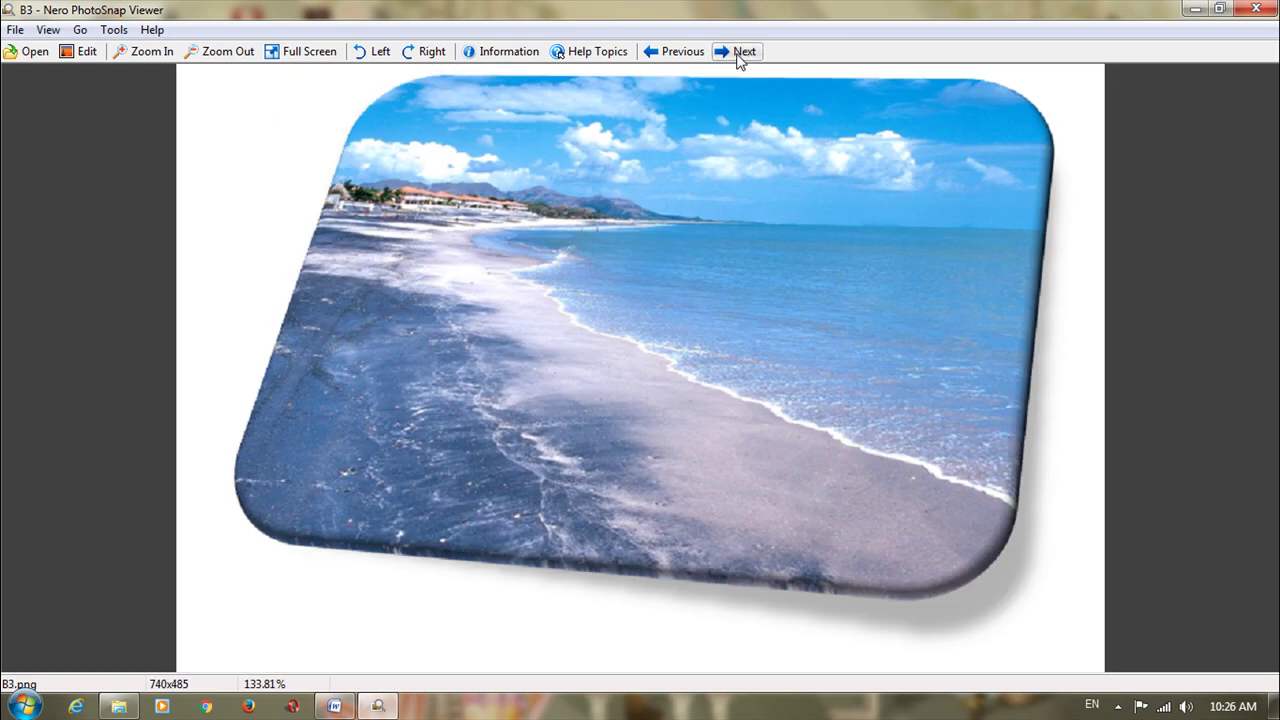
left_click(740, 56)
left_click(736, 53)
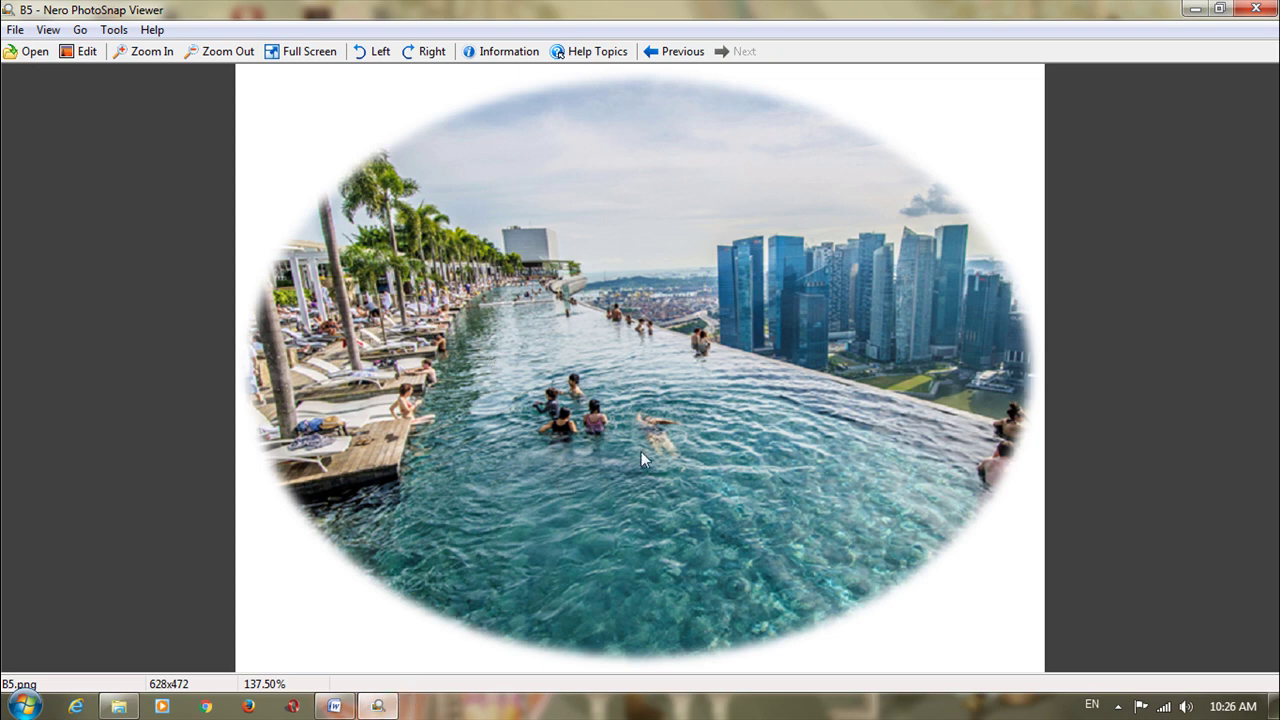
left_click(1256, 9)
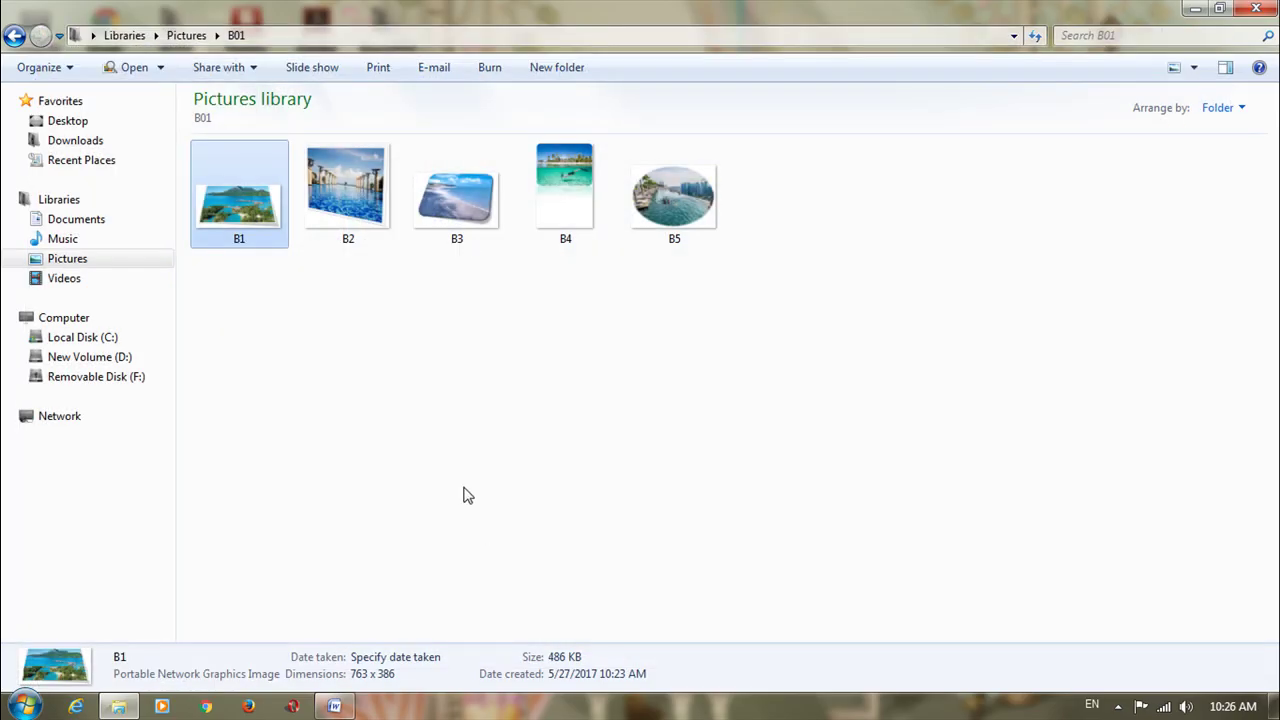
Switch to Chrome and go to facebook.com
left_click(207, 708)
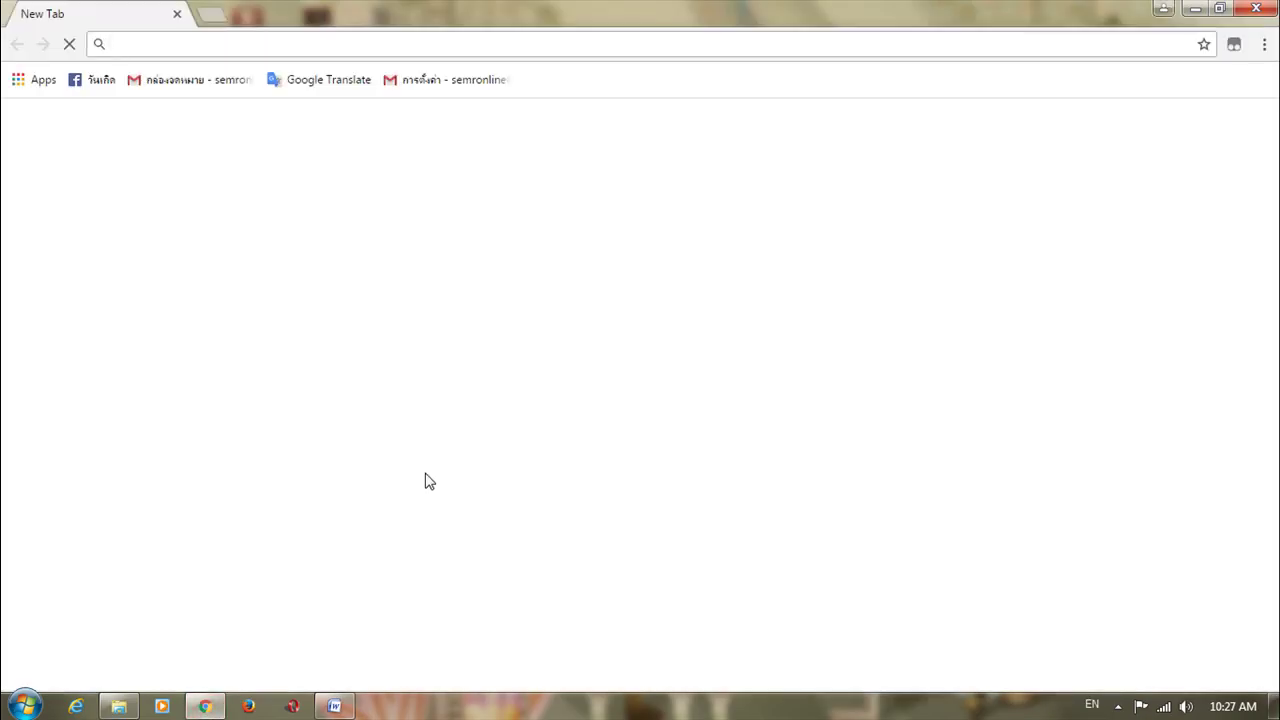
type("facebook.com")
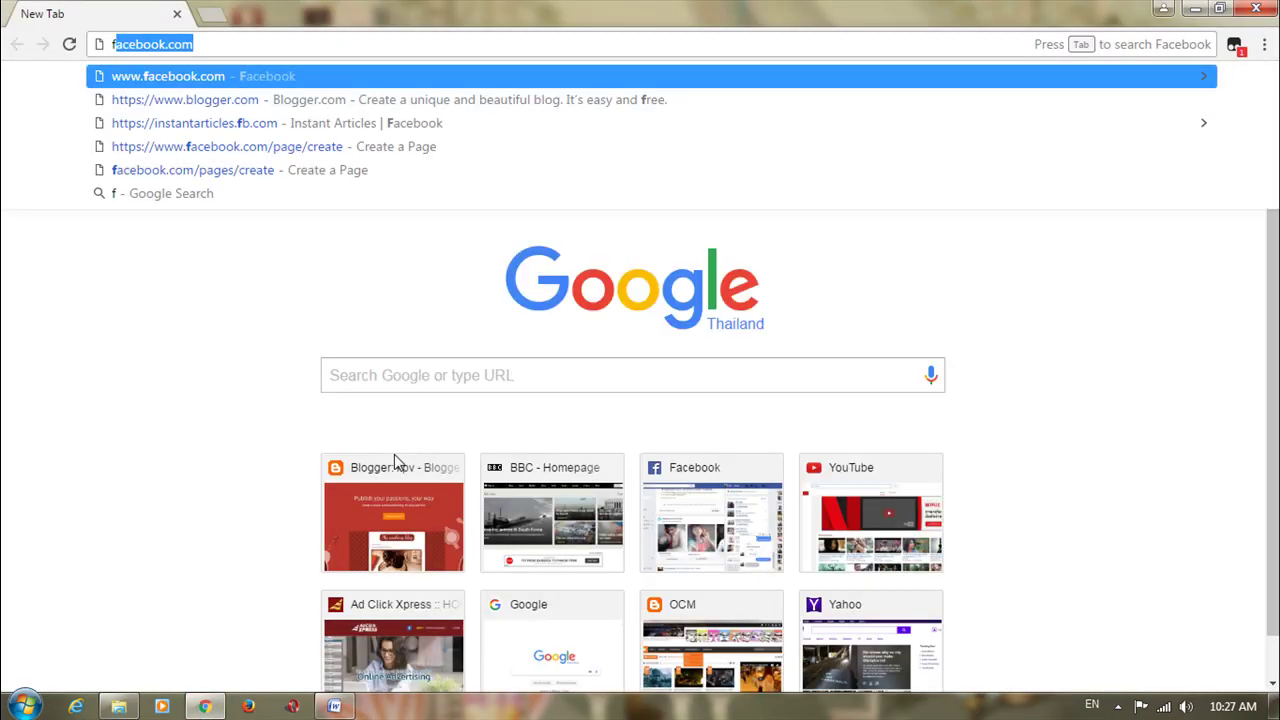
key("Return")
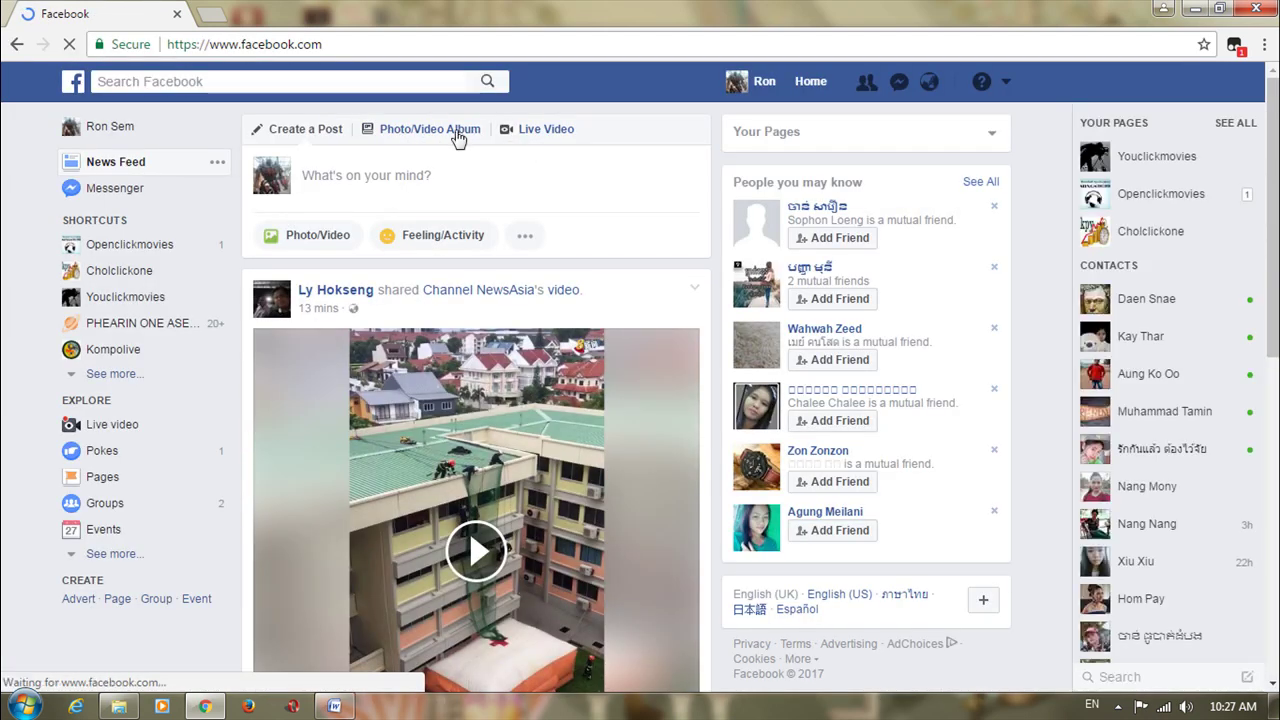
Start a new Facebook photo album and upload pictures B1 to B5 from the Pictures library's B01 folder
left_click(431, 139)
left_click_drag(405, 150, 424, 110)
left_click(75, 266)
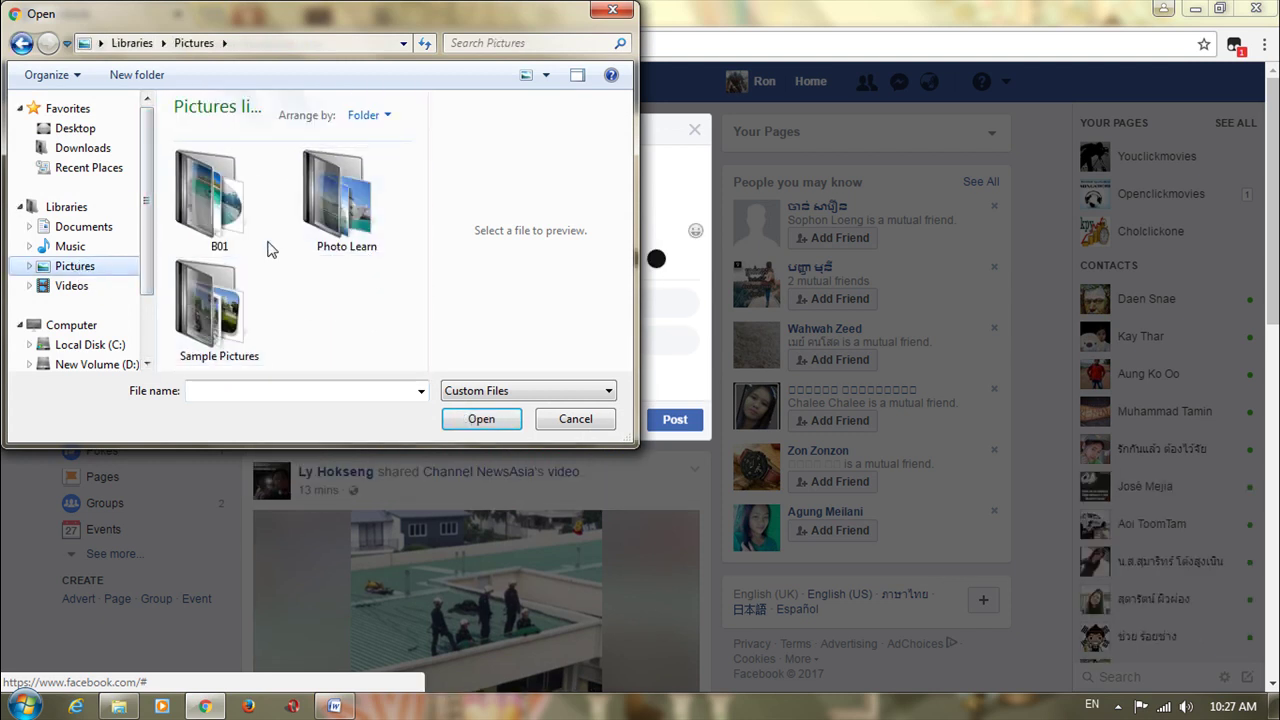
double_click(215, 205)
left_click(222, 218)
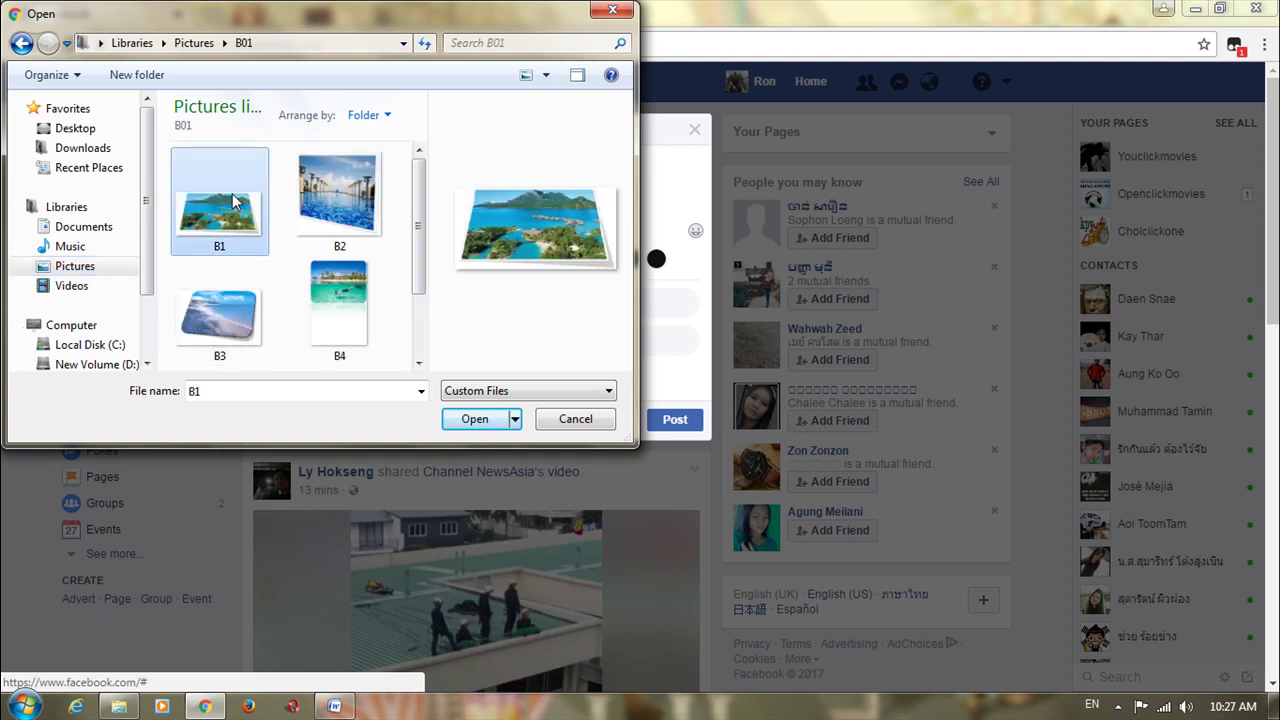
key("ctrl+a")
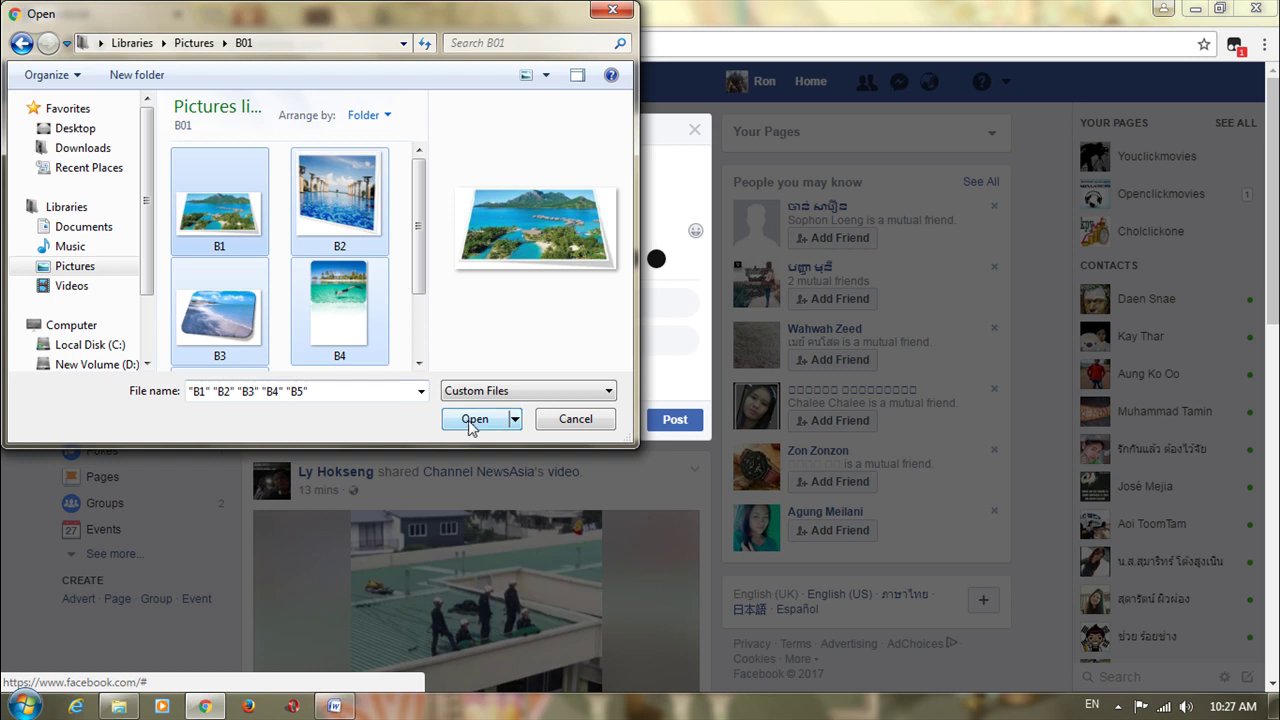
left_click(468, 419)
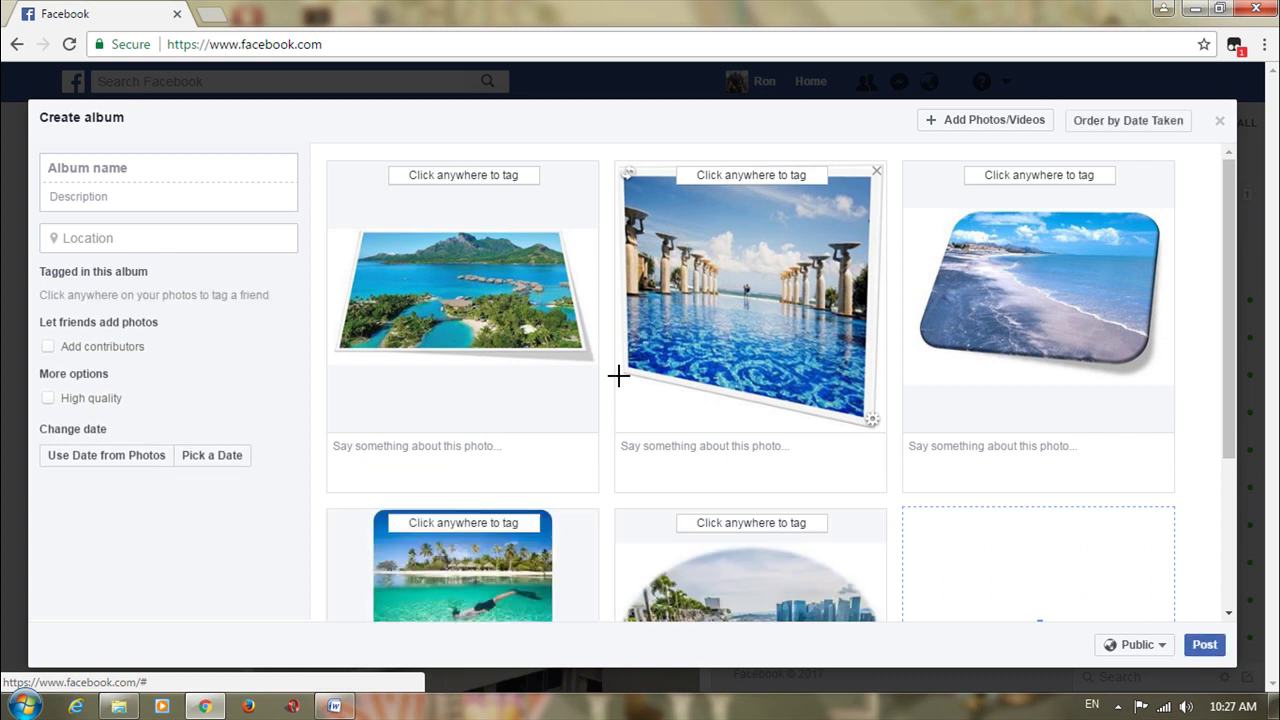
Look over the five uploaded pictures in the album being created
scroll(618, 375, "down", 3)
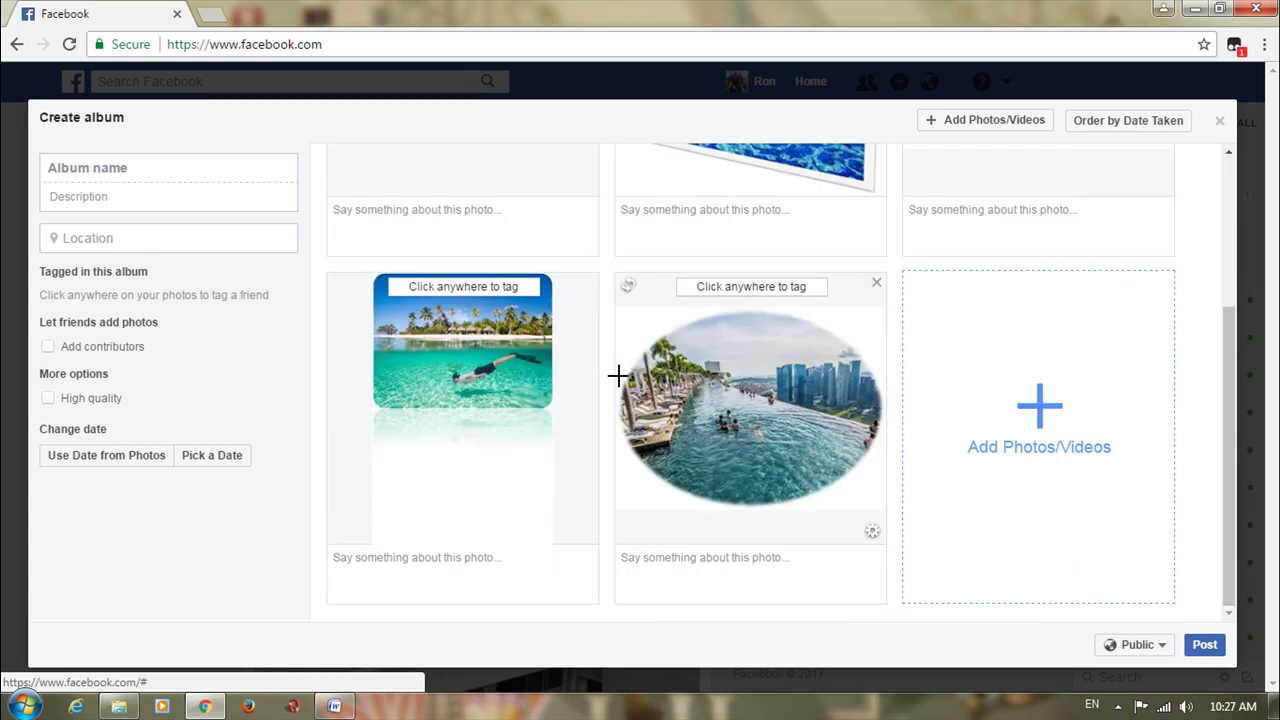
scroll(618, 375, "up", 3)
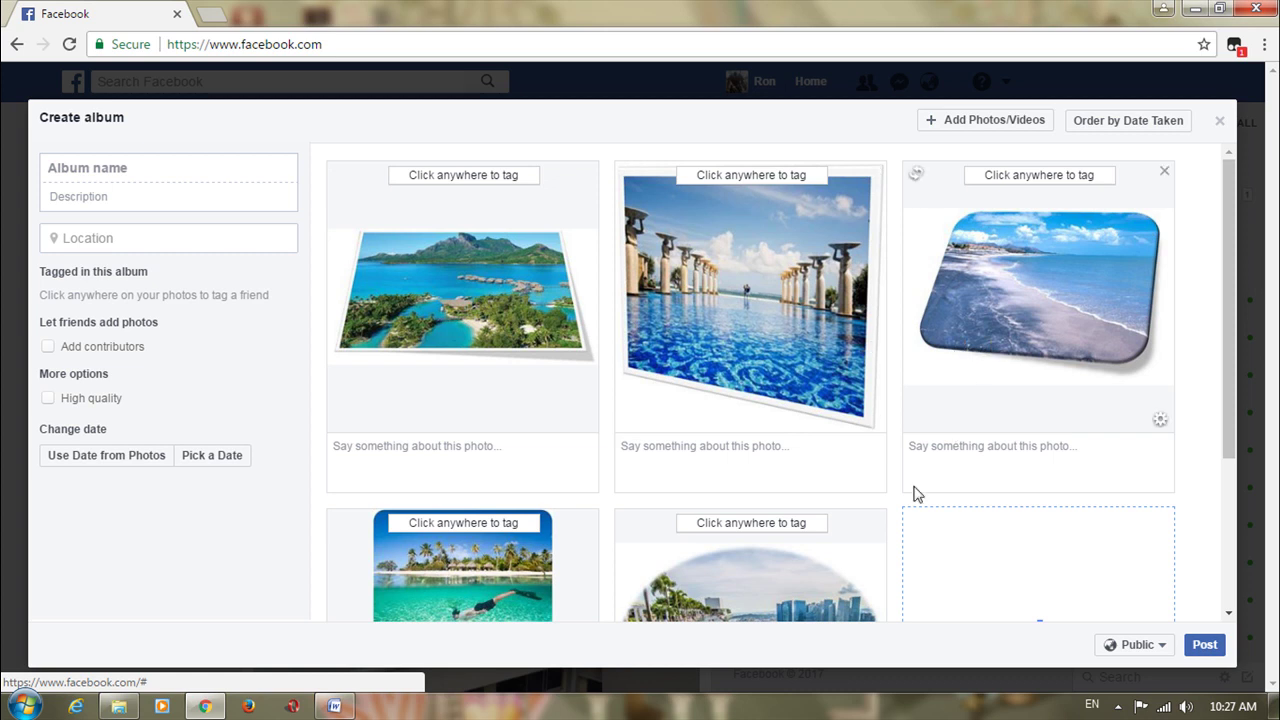
scroll(709, 374, "down", 3)
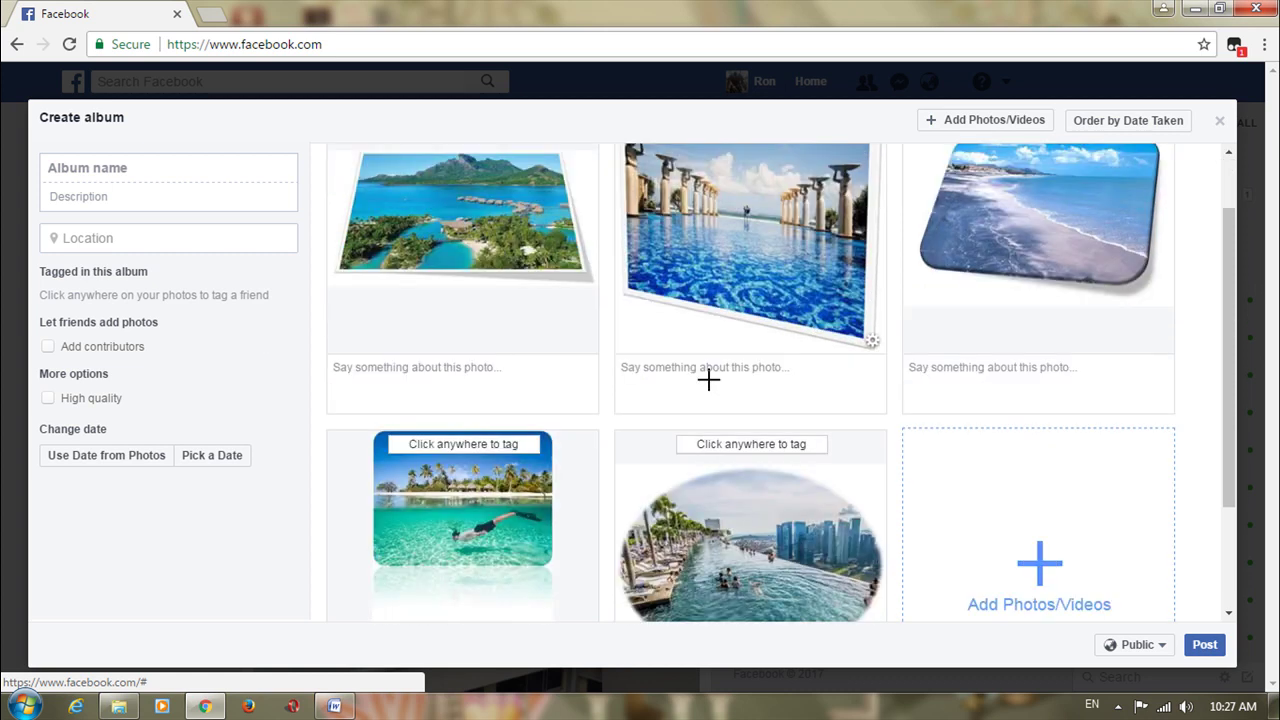
scroll(738, 358, "up", 1)
scroll(1009, 583, "down", 1)
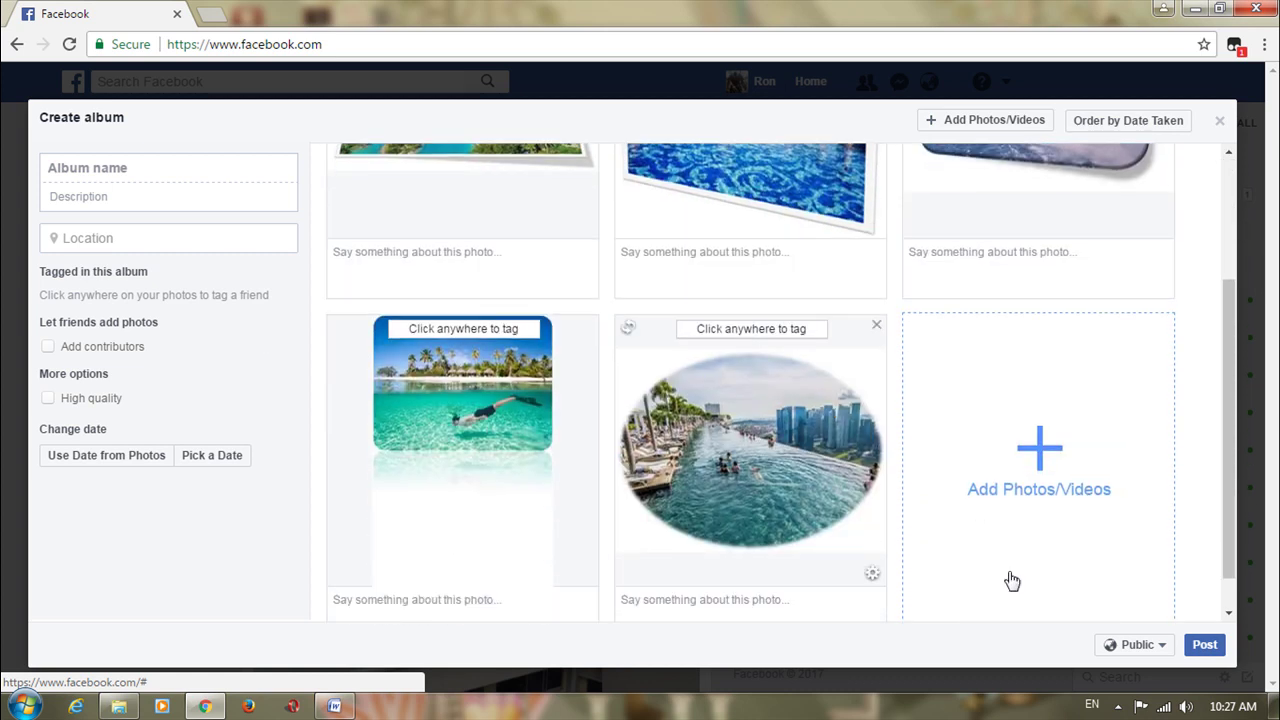
scroll(555, 335, "up", 3)
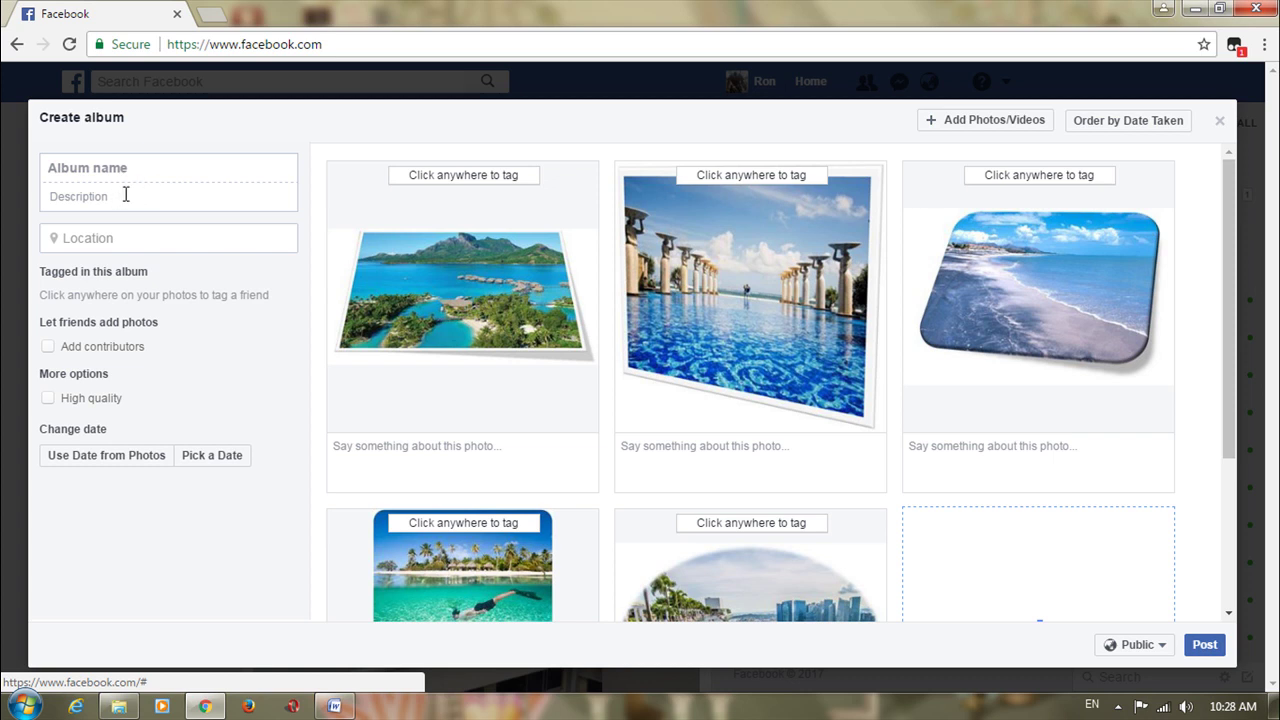
scroll(727, 371, "down", 2)
scroll(727, 371, "down", 1)
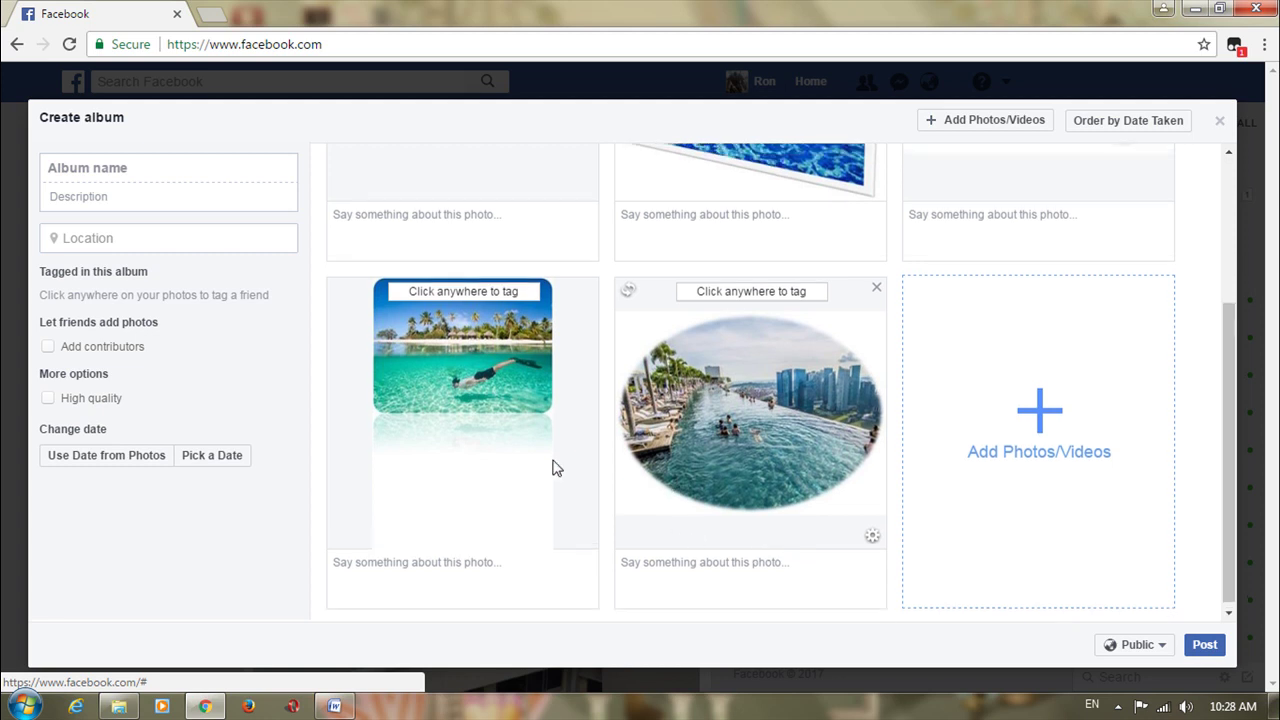
scroll(554, 469, "up", 3)
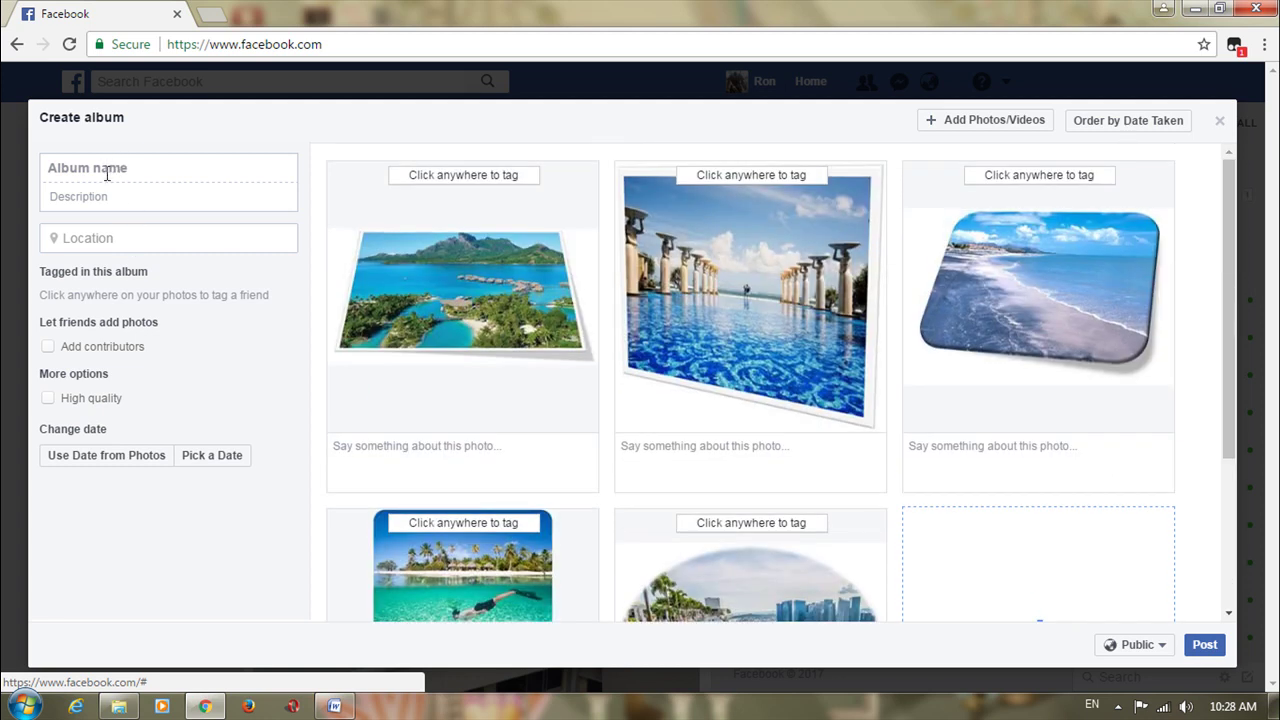
Name the album "All Pictures Style", describe it as "All of Images make by using Microseft Office word 2017", and post it
left_click(107, 168)
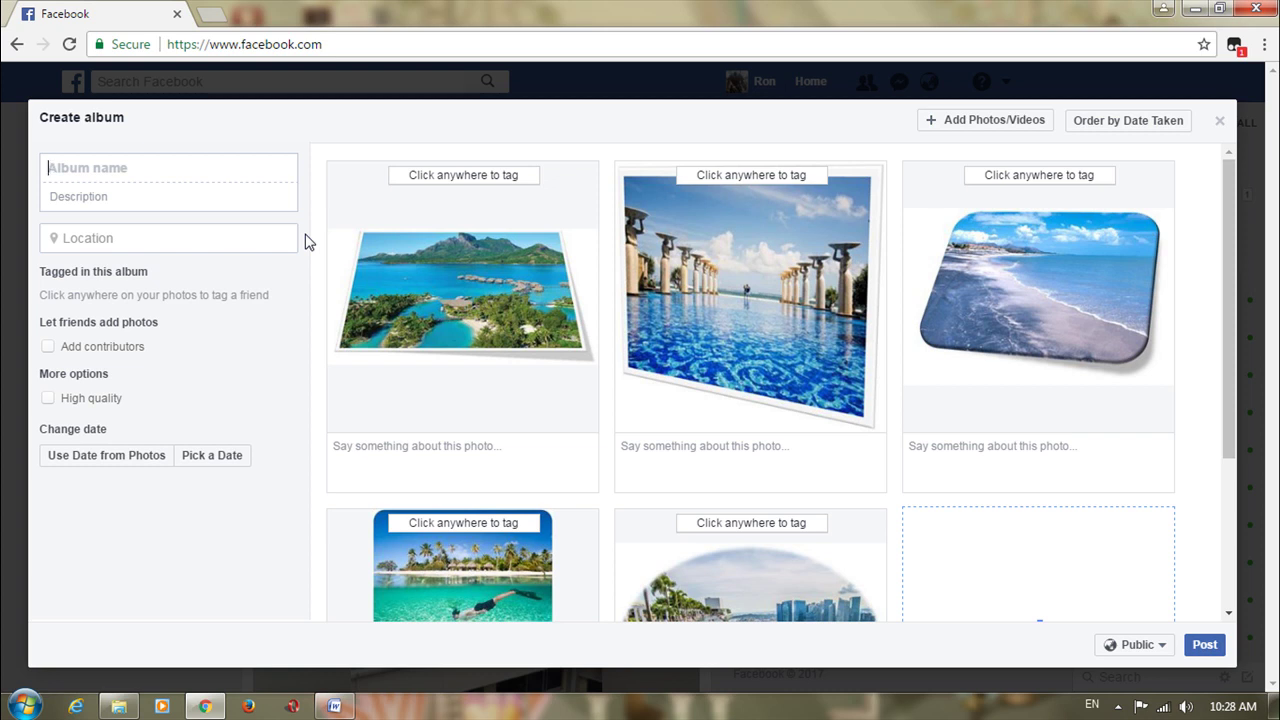
type("All Pictures Style")
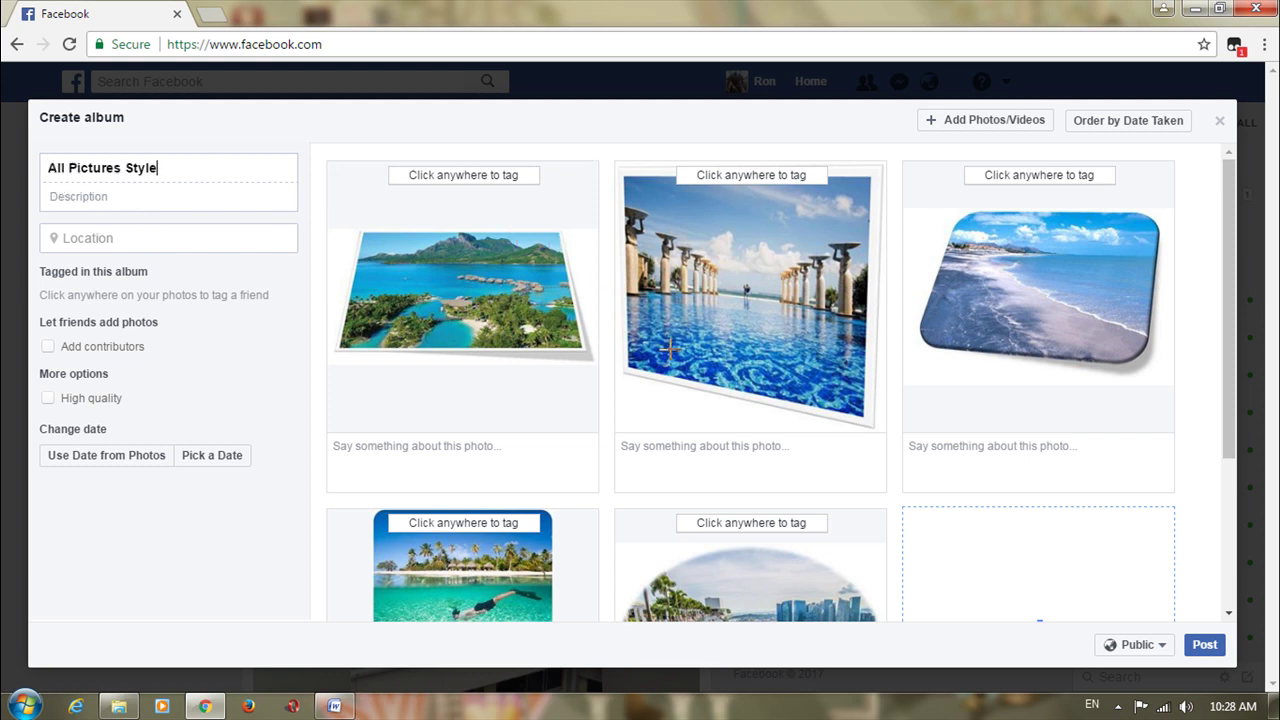
scroll(750, 330, "down", 2)
scroll(460, 400, "up", 2)
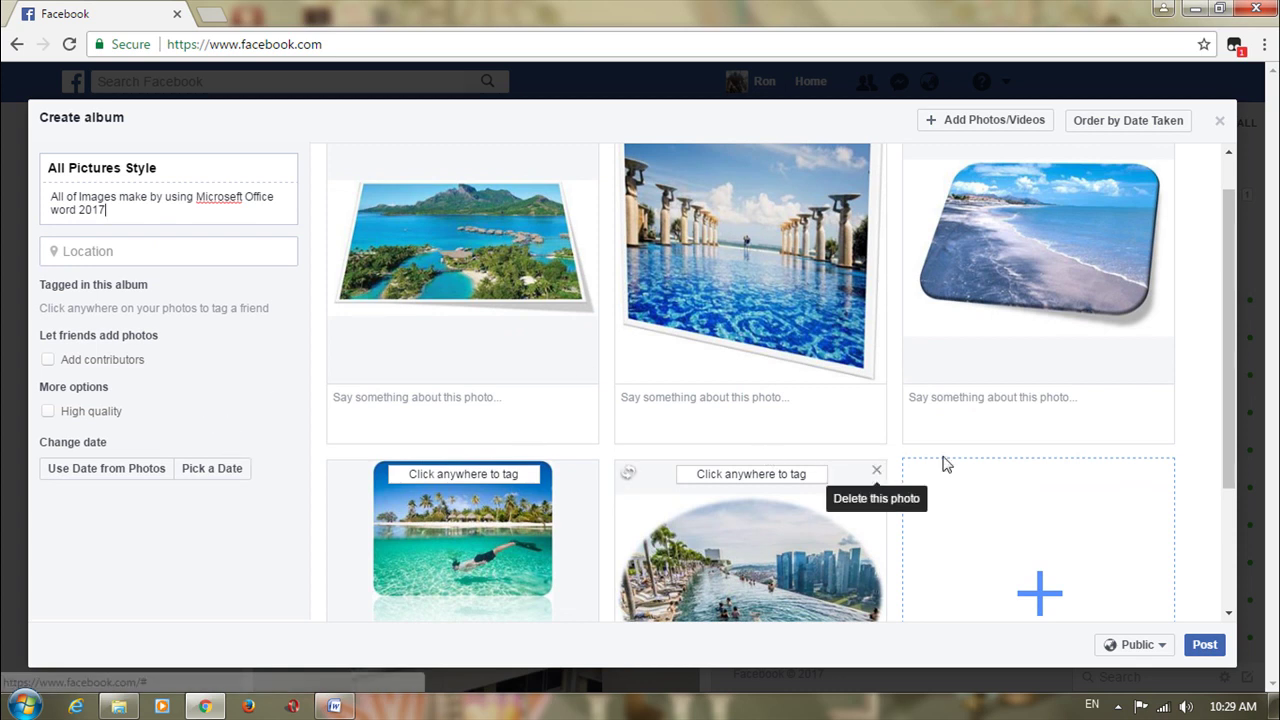
left_click(1208, 644)
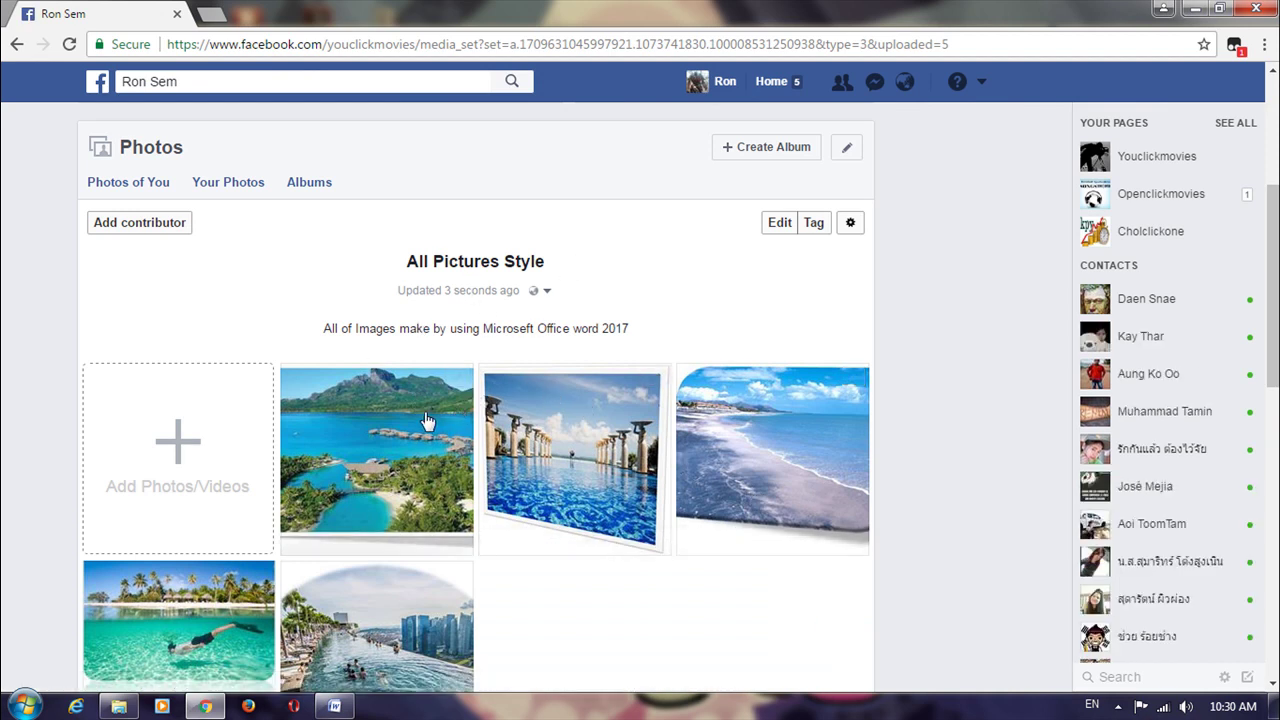
Review the posted album page, checking its title, description and all of its styled pictures
scroll(537, 387, "down", 4)
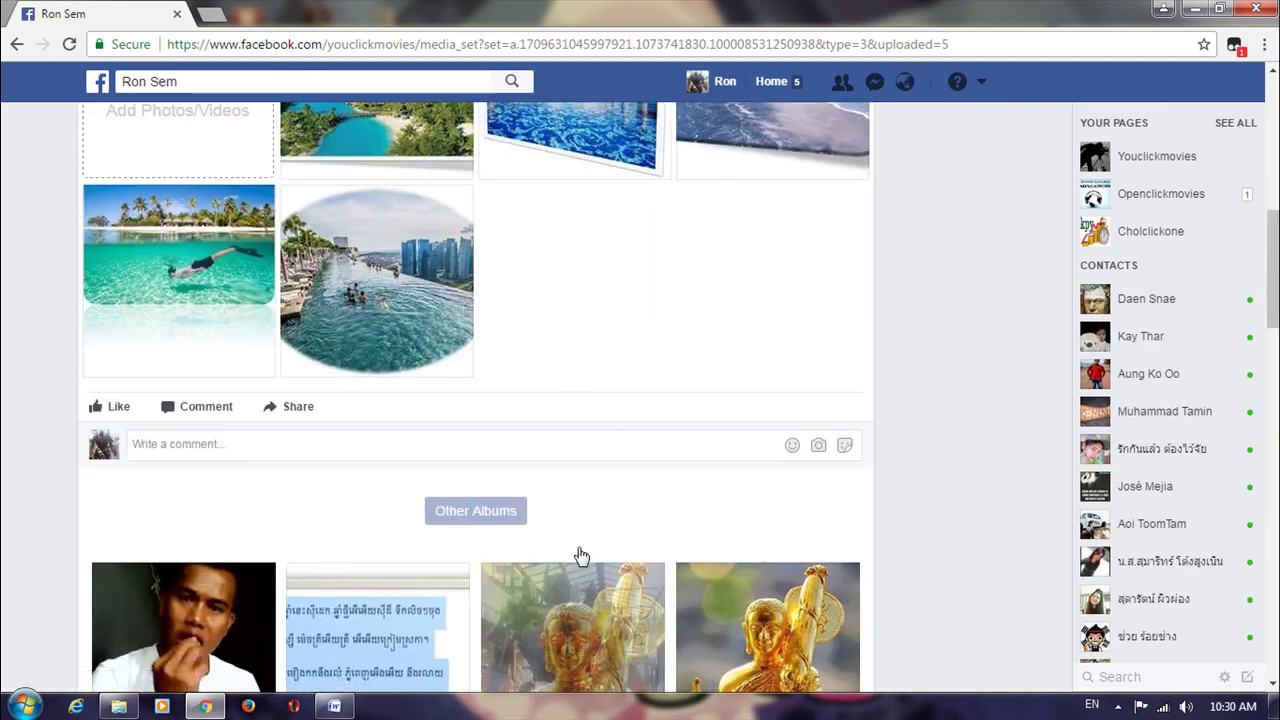
scroll(580, 530, "down", 1)
scroll(580, 460, "up", 8)
scroll(580, 465, "down", 4)
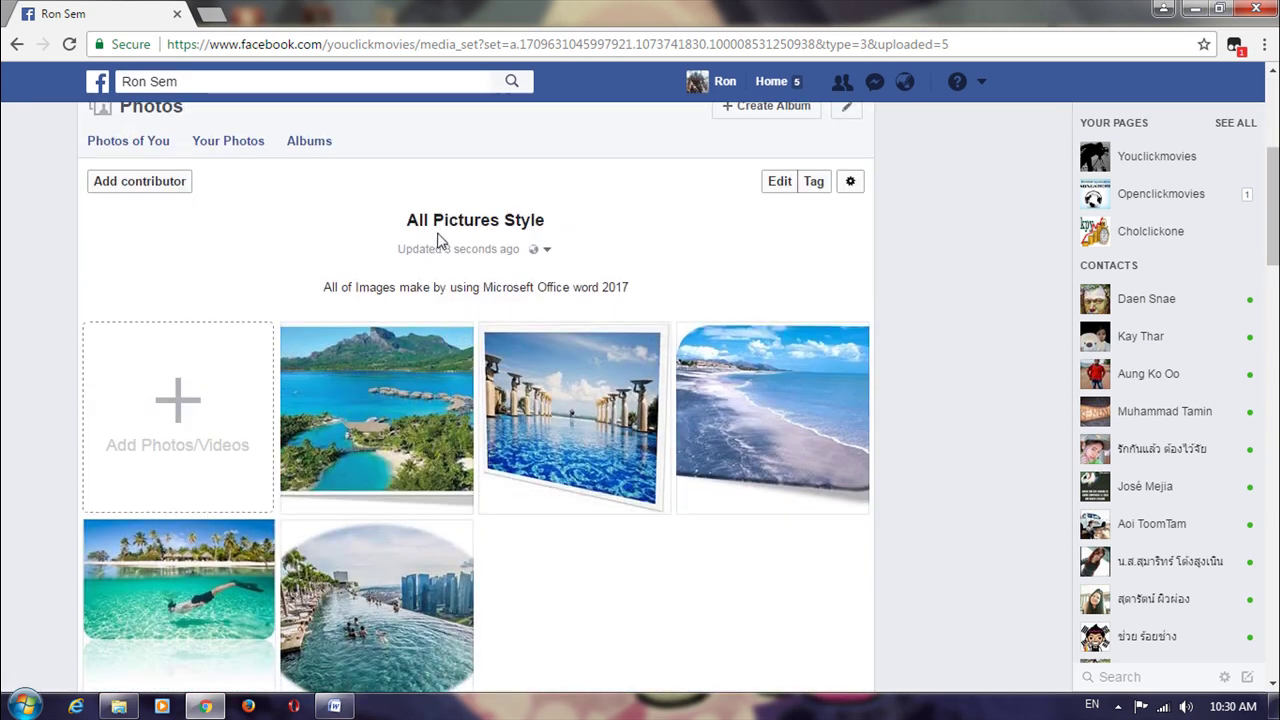
scroll(443, 443, "down", 3)
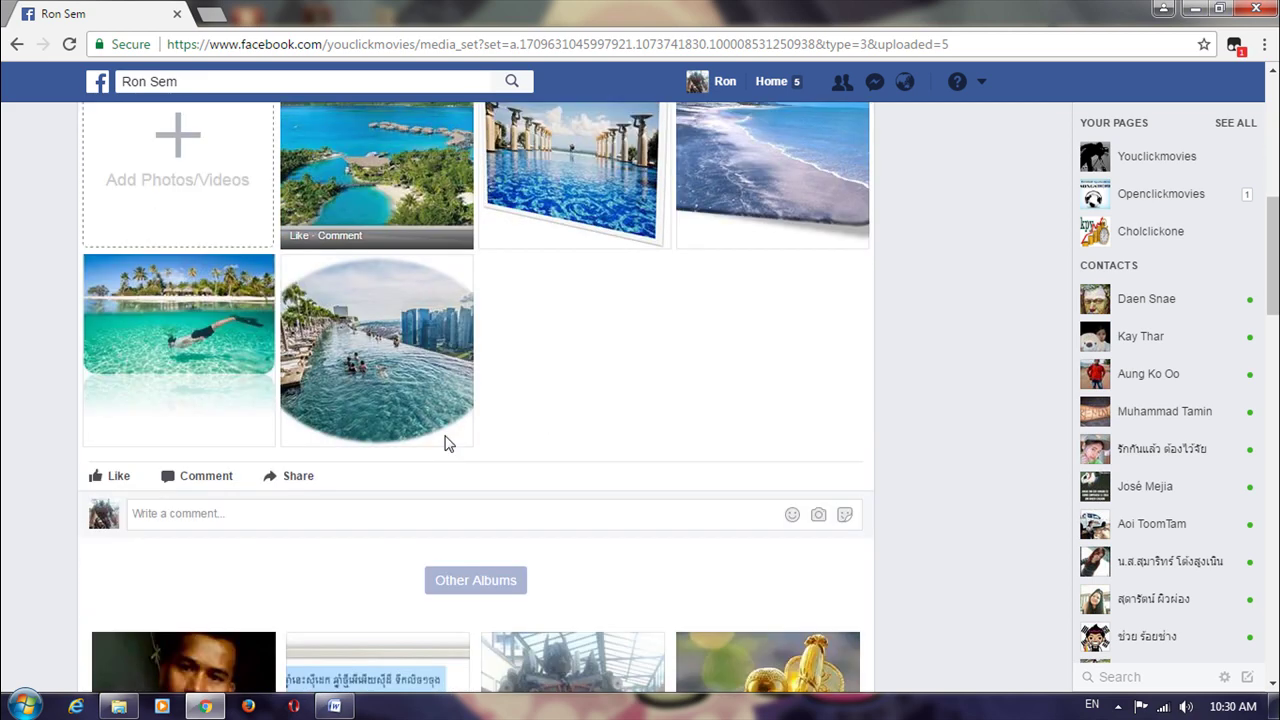
scroll(617, 297, "up", 3)
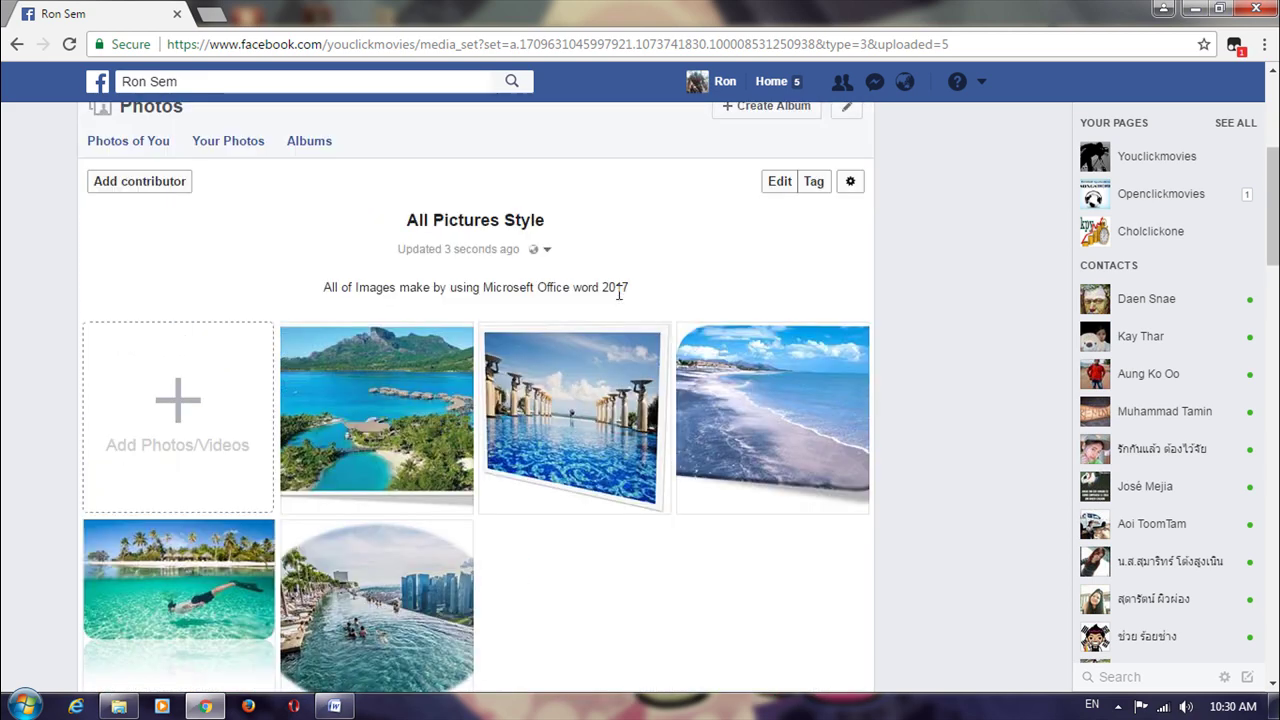
scroll(645, 416, "up", 3)
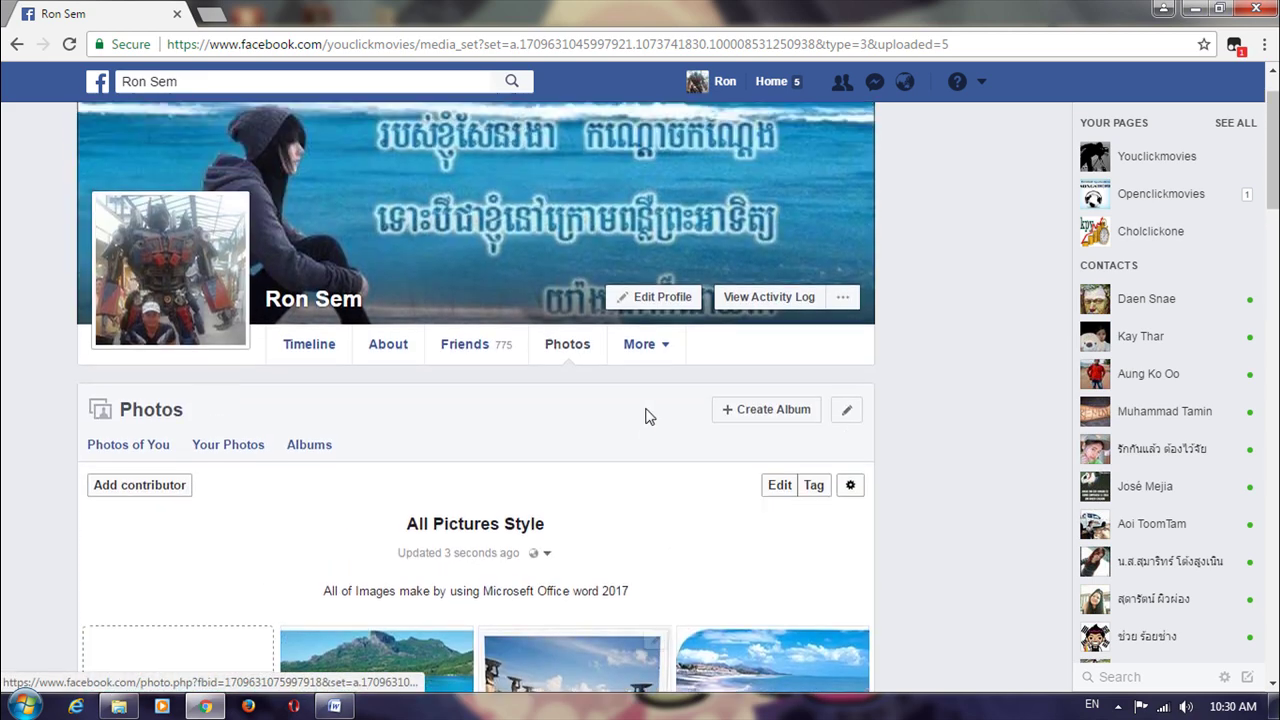
scroll(510, 455, "down", 6)
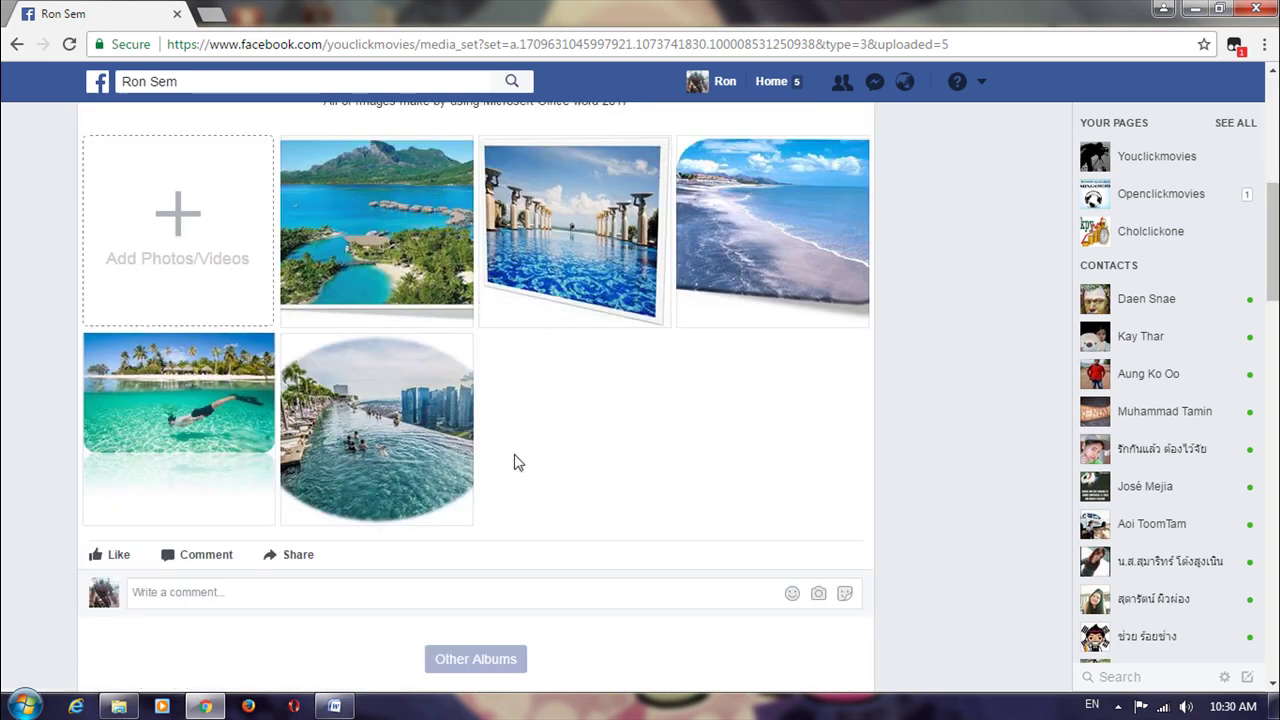
scroll(520, 460, "up", 4)
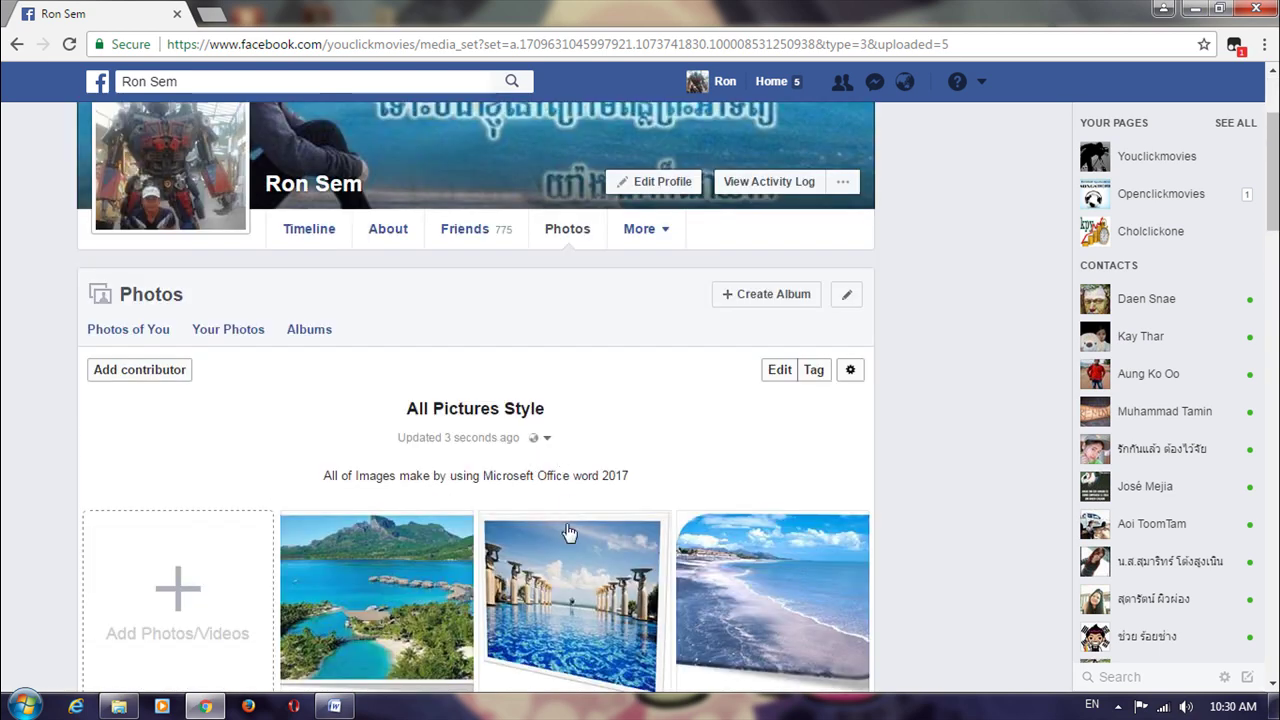
scroll(390, 450, "up", 1)
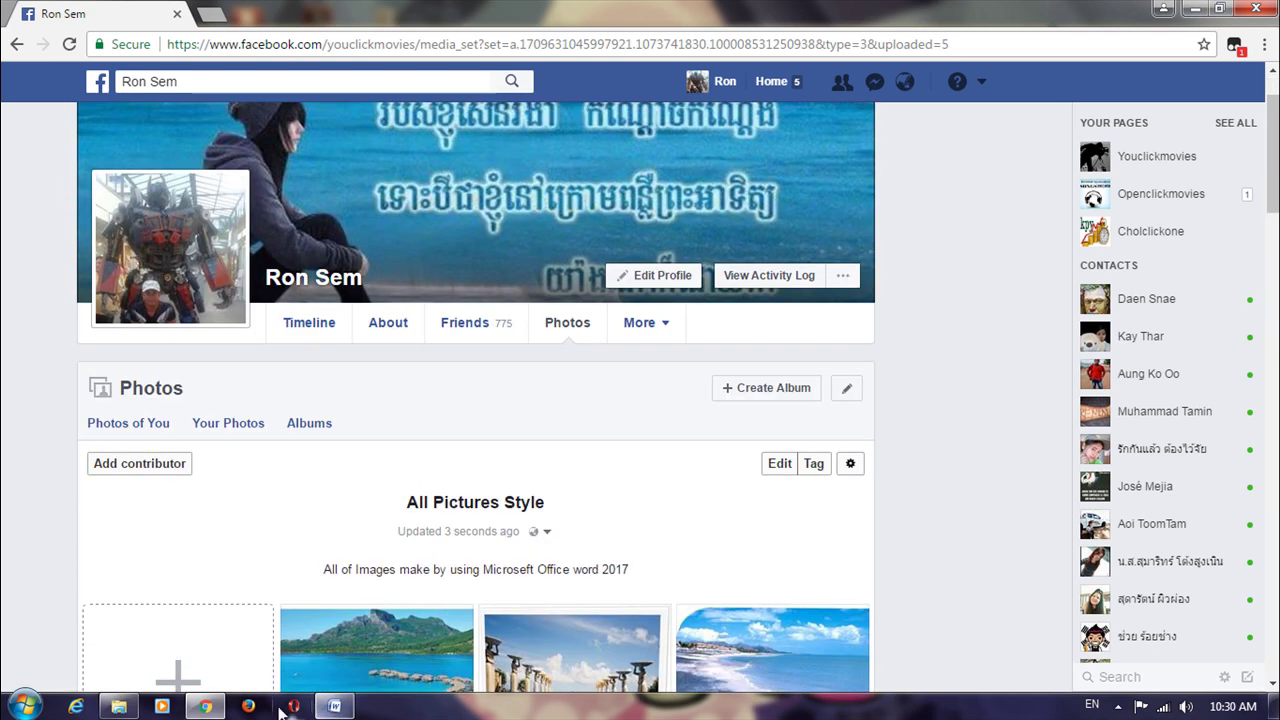
Switch to Word and look back through the styled pictures from the last page towards the first
left_click(334, 706)
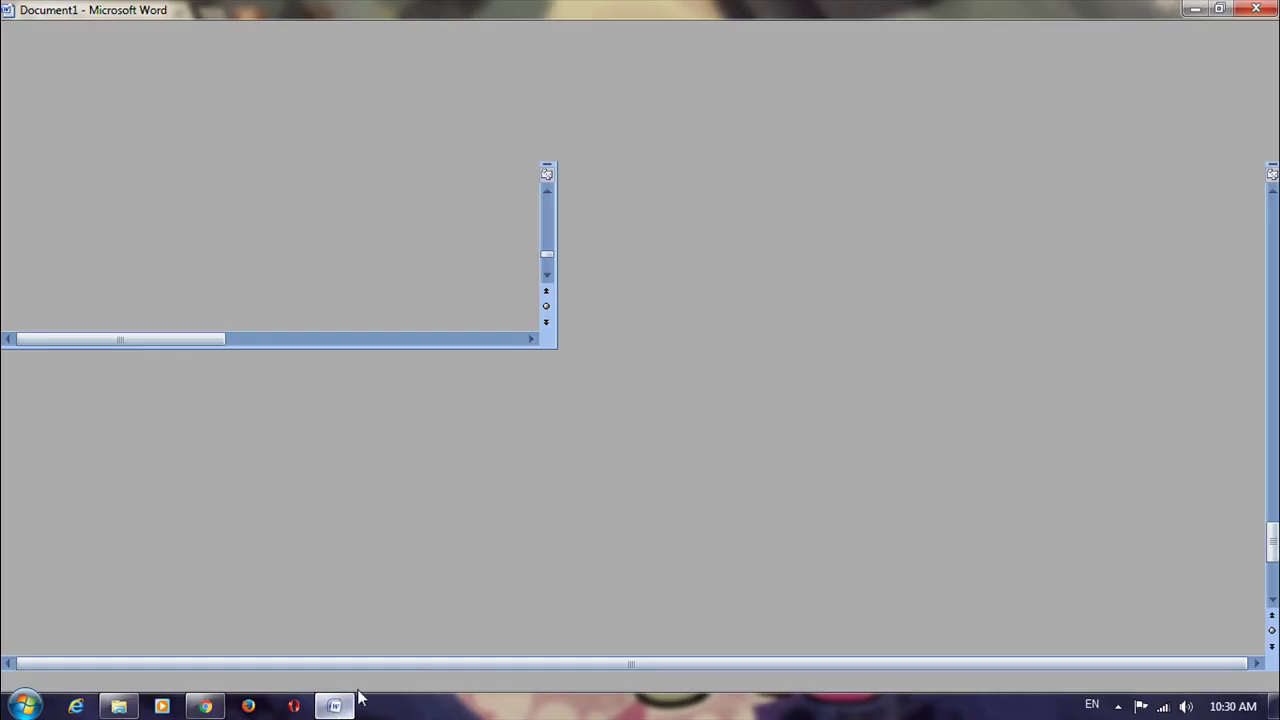
scroll(656, 488, "up", 1)
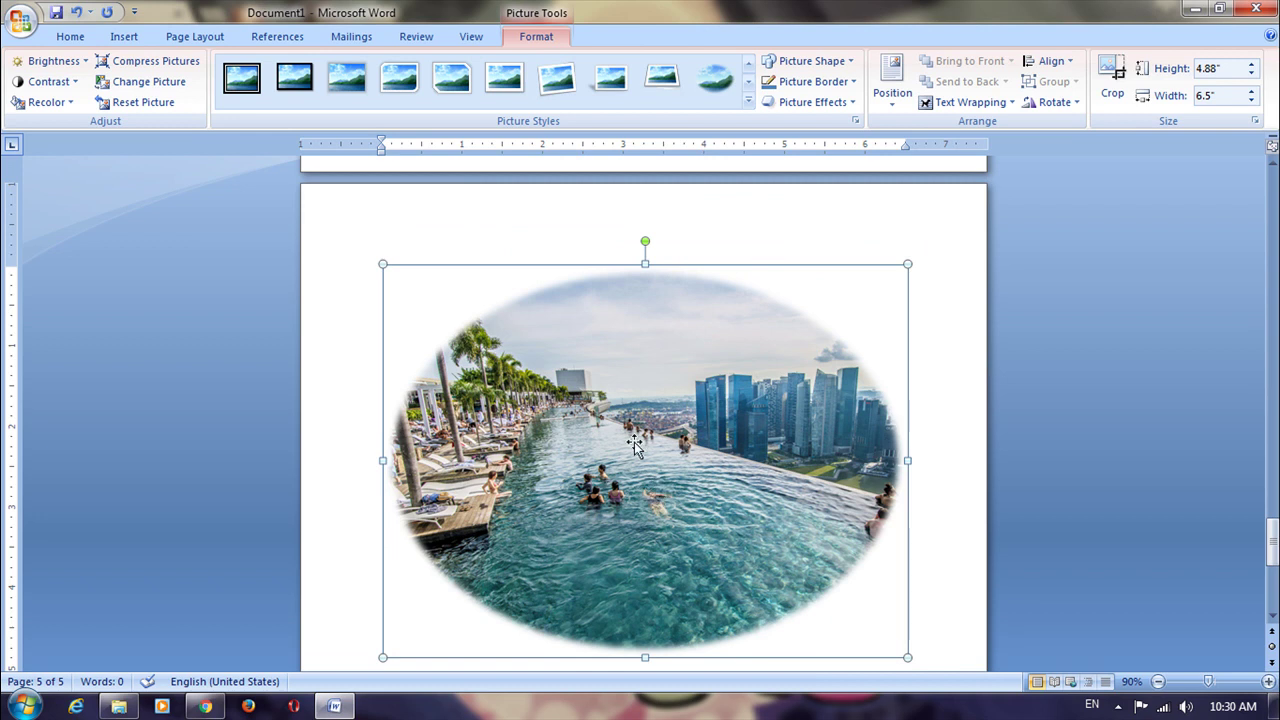
scroll(630, 440, "up", 1)
scroll(630, 440, "up", 5)
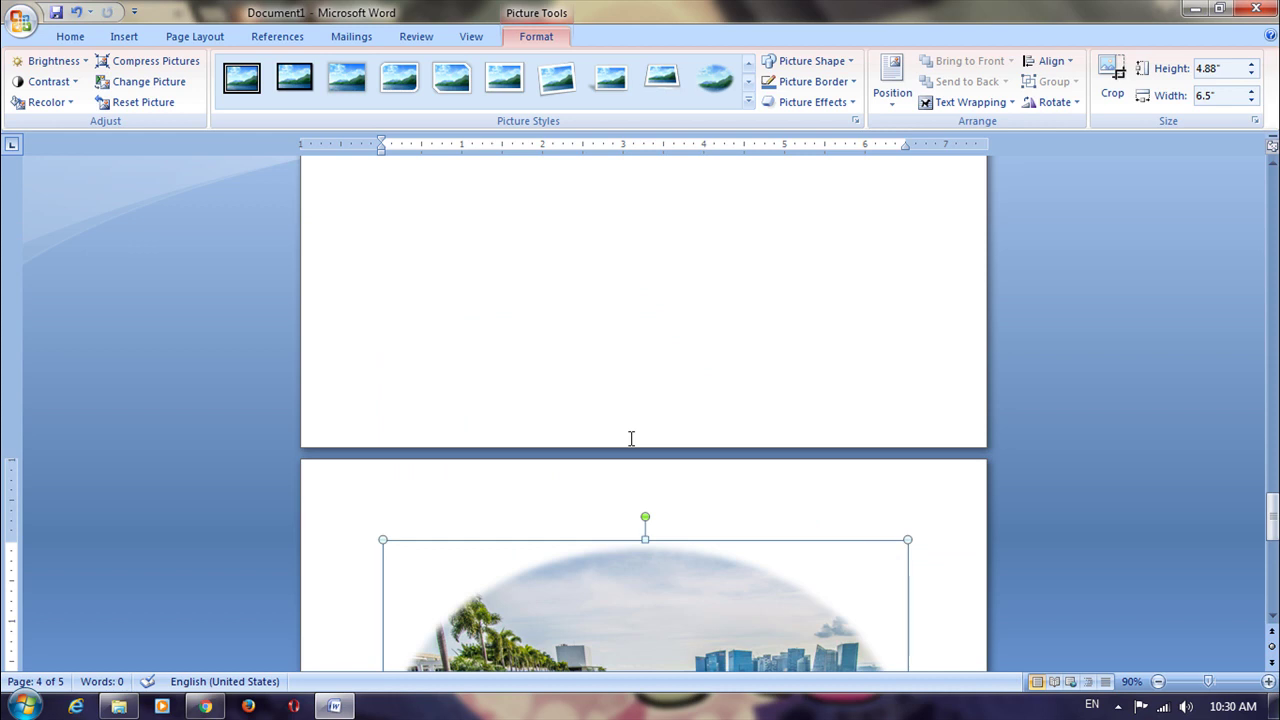
scroll(643, 443, "up", 20)
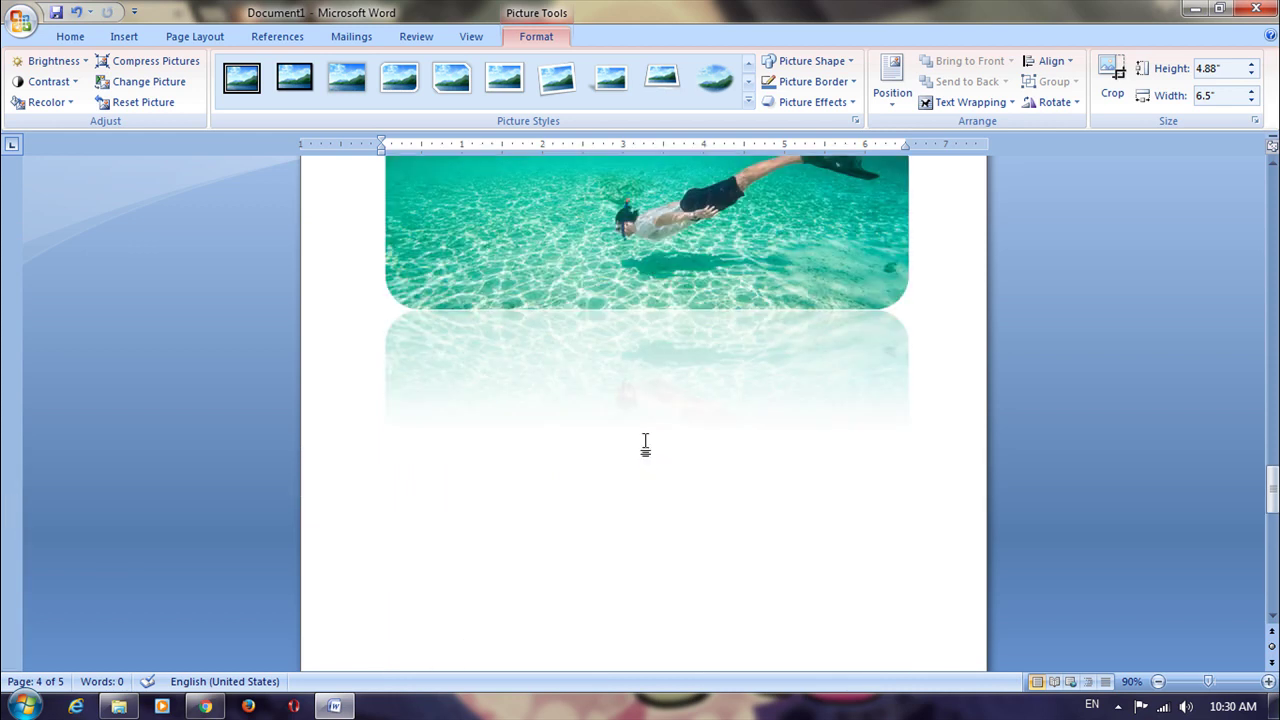
scroll(646, 443, "up", 20)
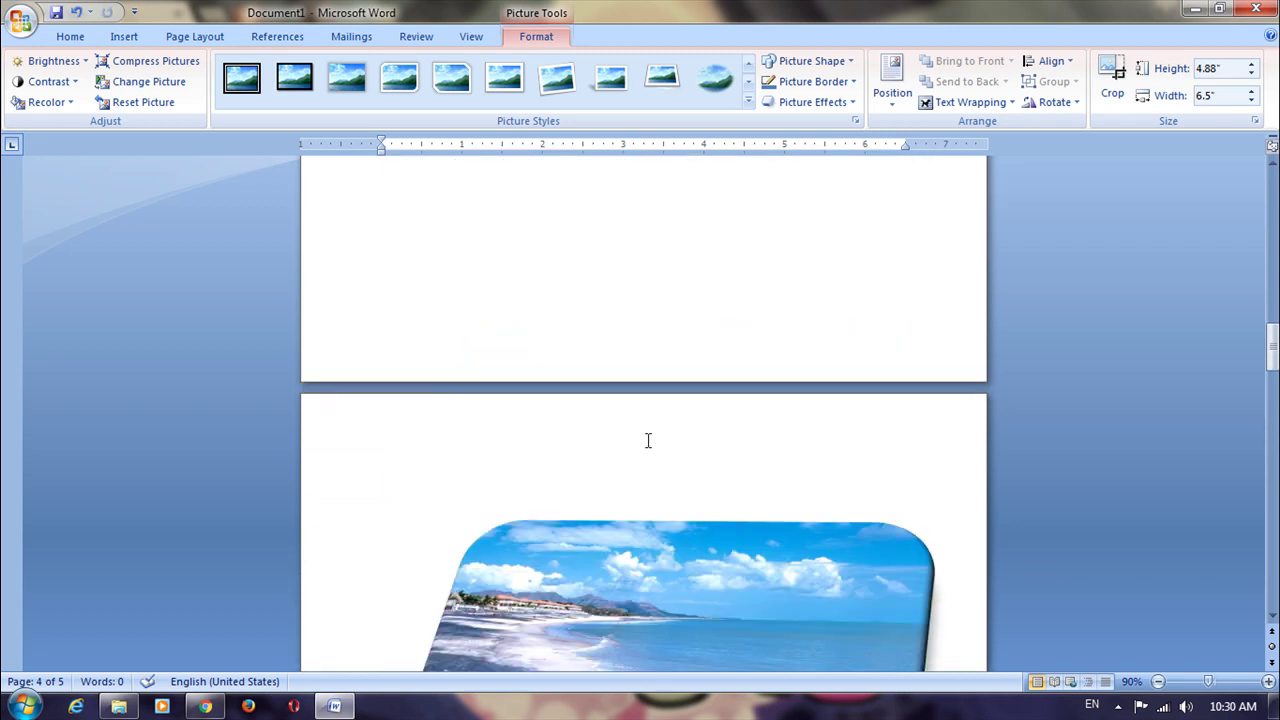
scroll(646, 443, "up", 20)
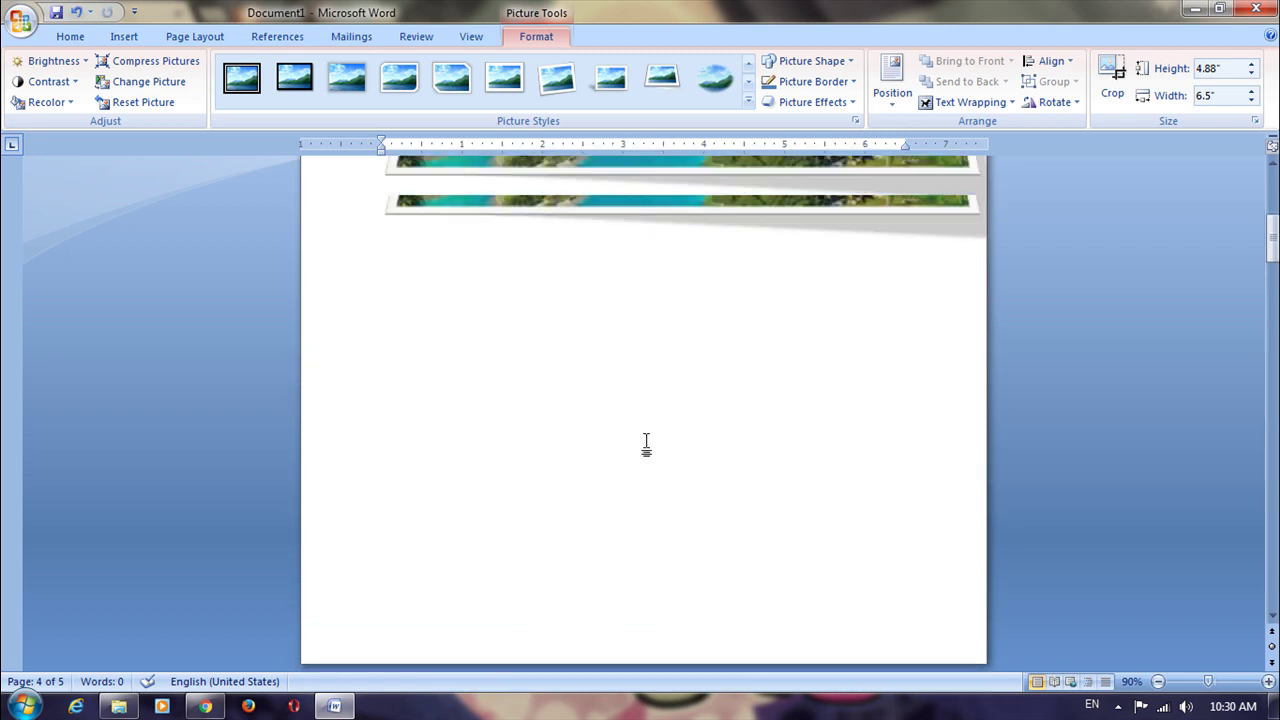